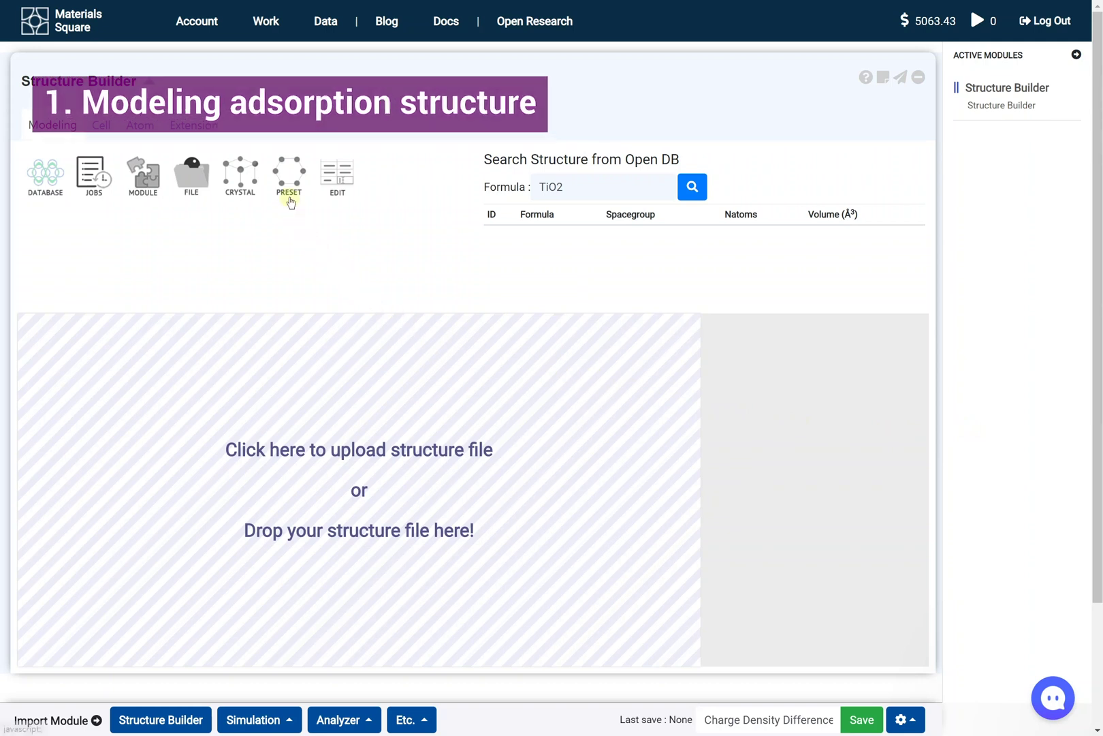
Step: Generate the Graphene (Rect) preset: 4 carbon atoms in a 4.26 × 2.46 × 20.00 Å cell
{"action": "left_click", "coordinate": [290, 199]}
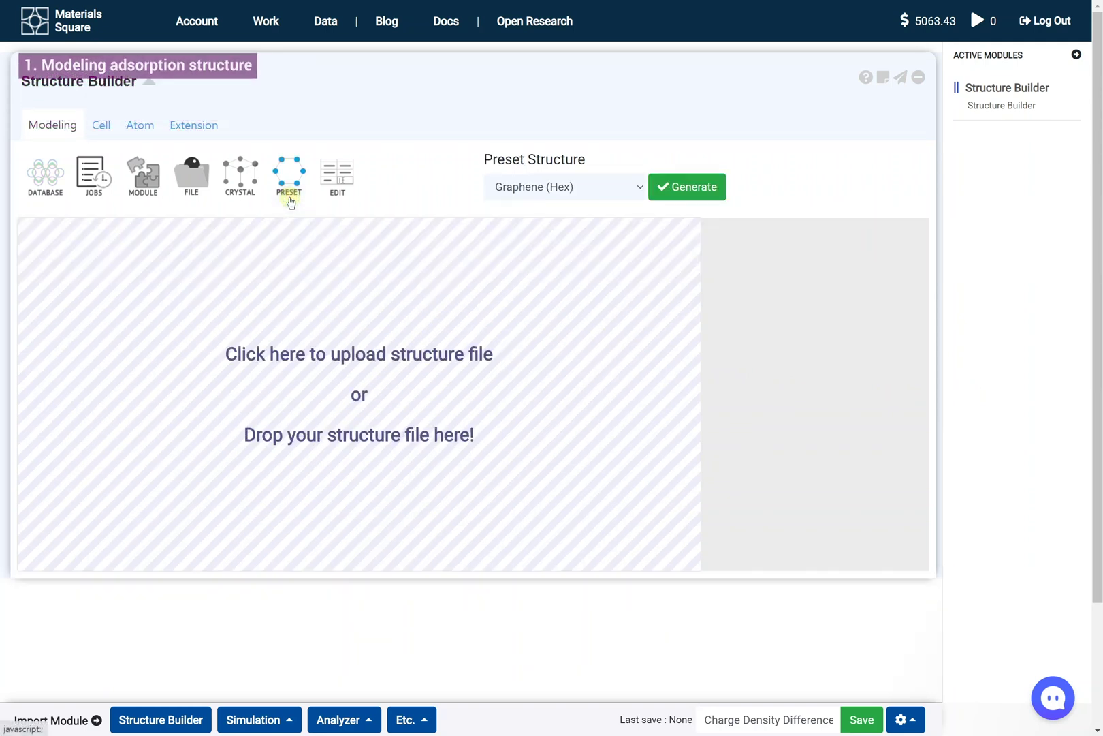
{"action": "left_click", "coordinate": [585, 199]}
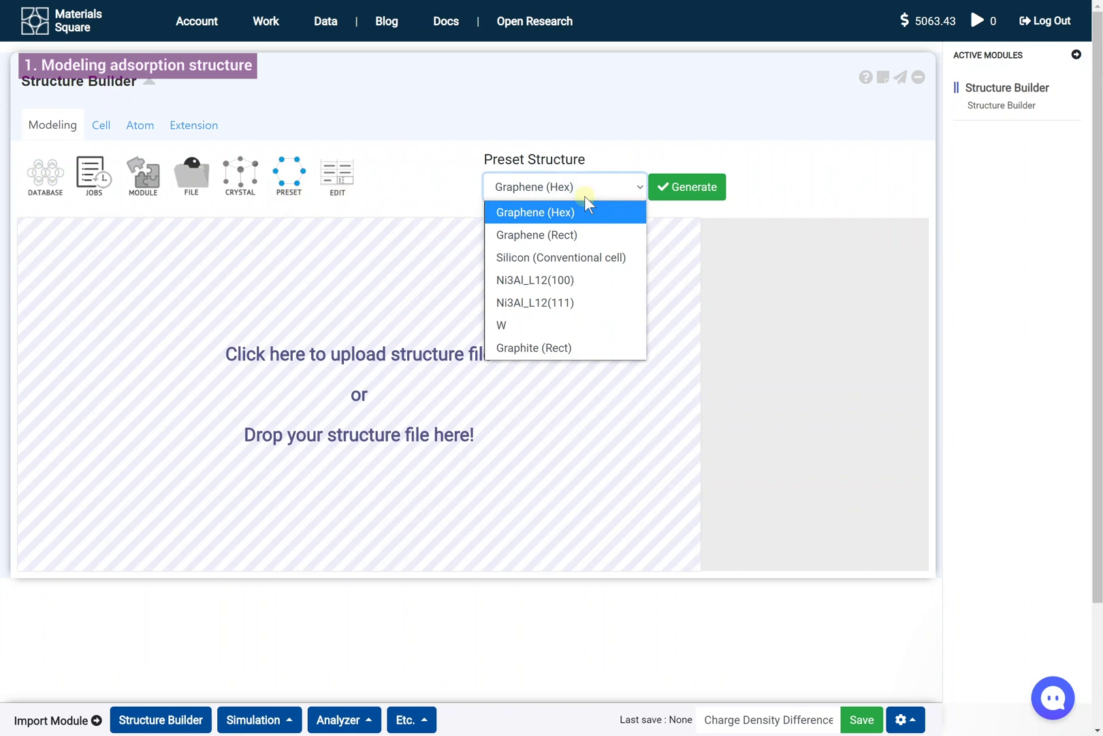
{"action": "left_click", "coordinate": [595, 235]}
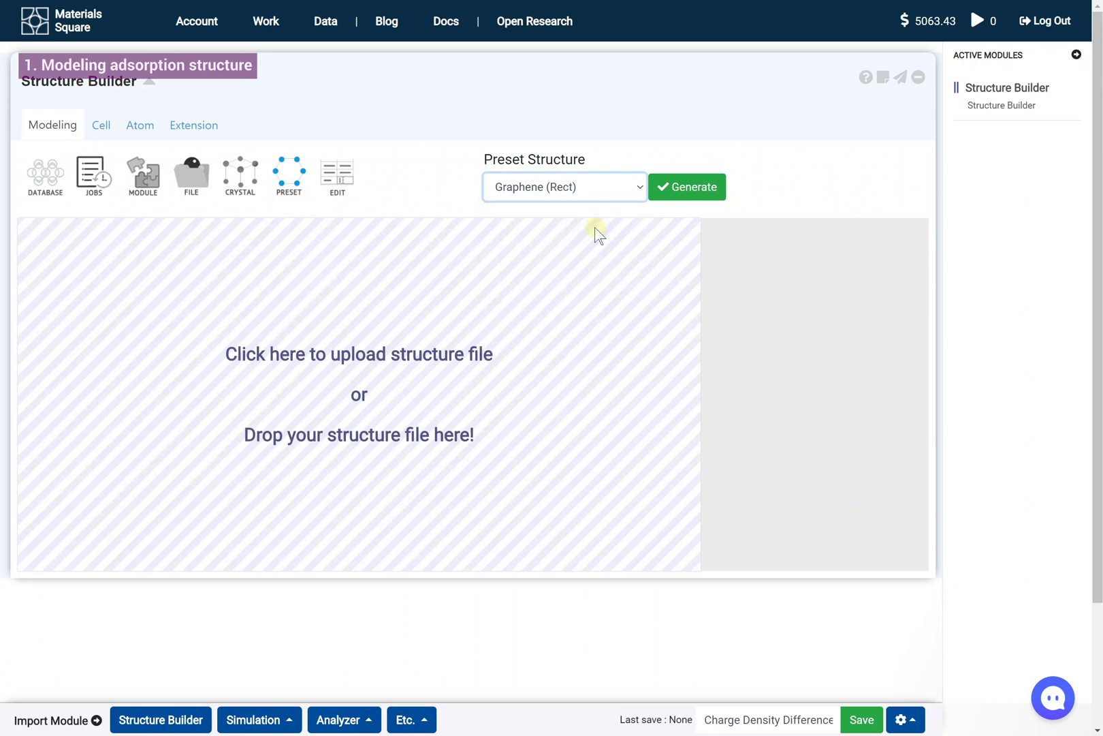
{"action": "left_click", "coordinate": [700, 197]}
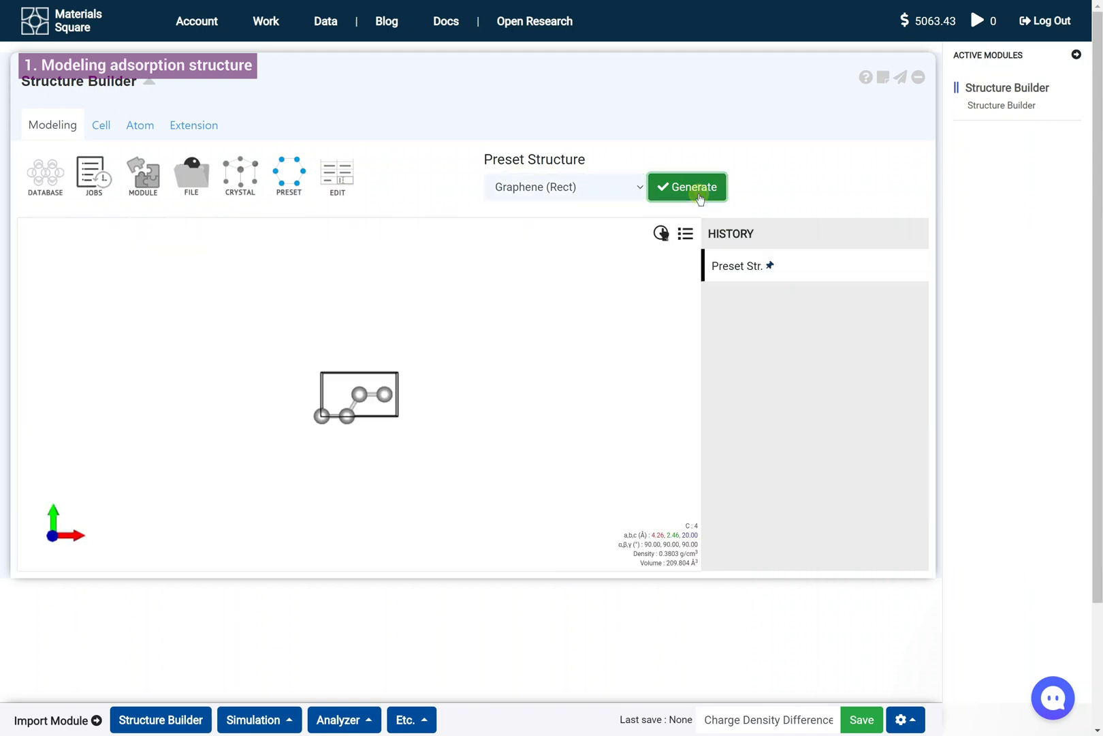
{"action": "left_click_drag", "start_coordinate": [369, 418], "coordinate": [372, 451]}
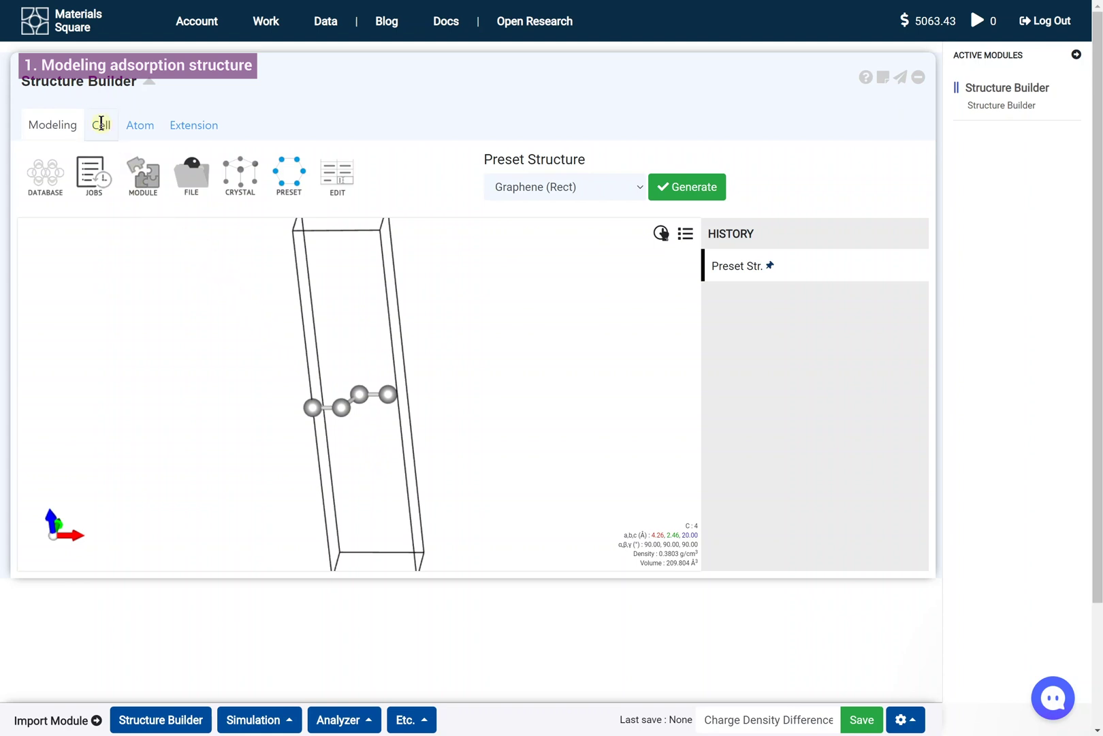
Step: Clone the graphene cell 3 × 4 × 1 into a 48-atom sheet and view it from the top
{"action": "left_click", "coordinate": [101, 123]}
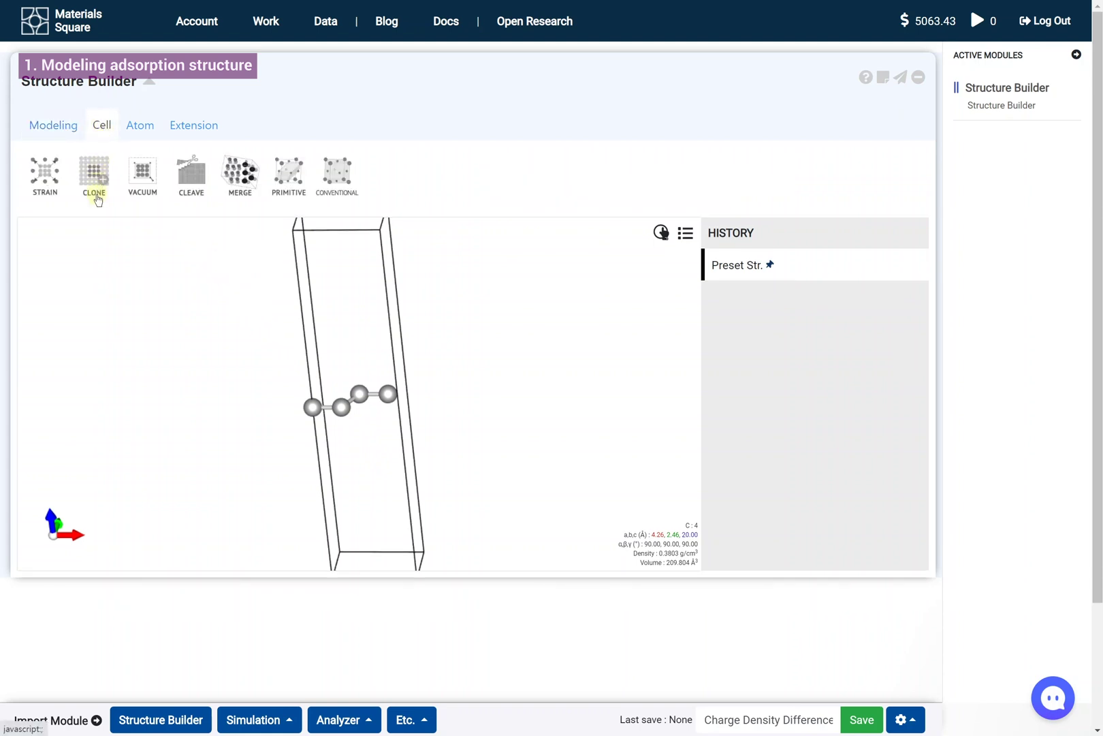
{"action": "left_click", "coordinate": [96, 194]}
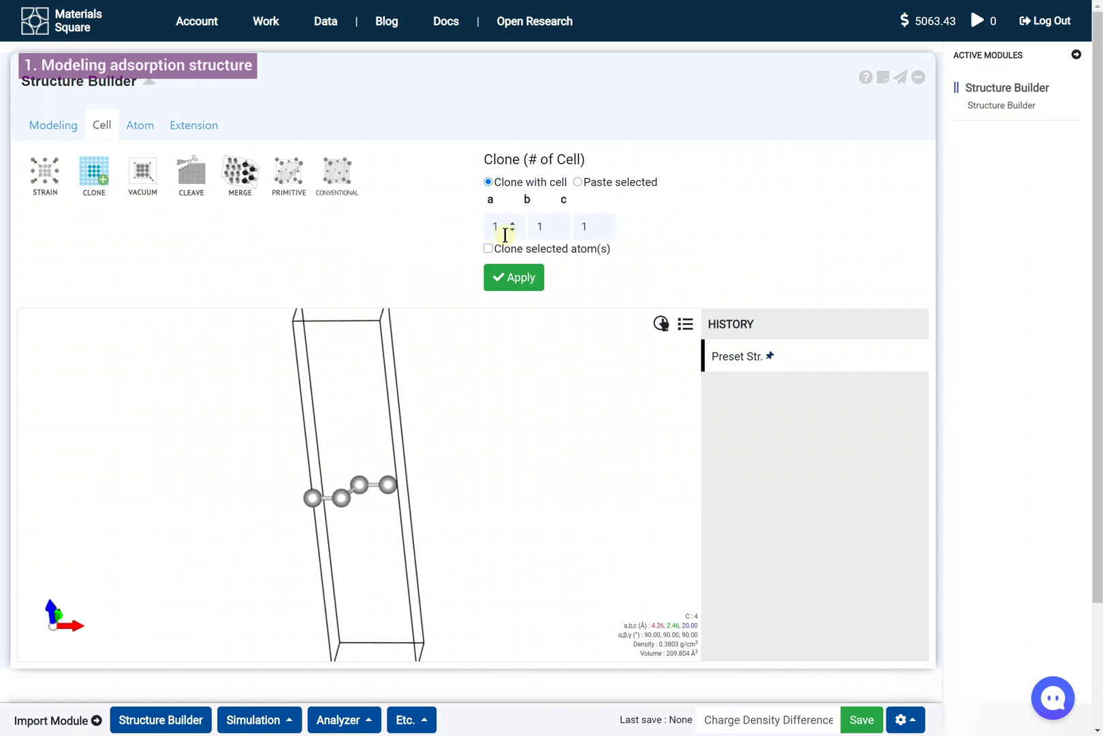
{"action": "left_click", "coordinate": [504, 234]}
{"action": "key", "text": "BackSpace"}
{"action": "type", "text": "3"}
{"action": "key", "text": "Tab"}
{"action": "type", "text": "4"}
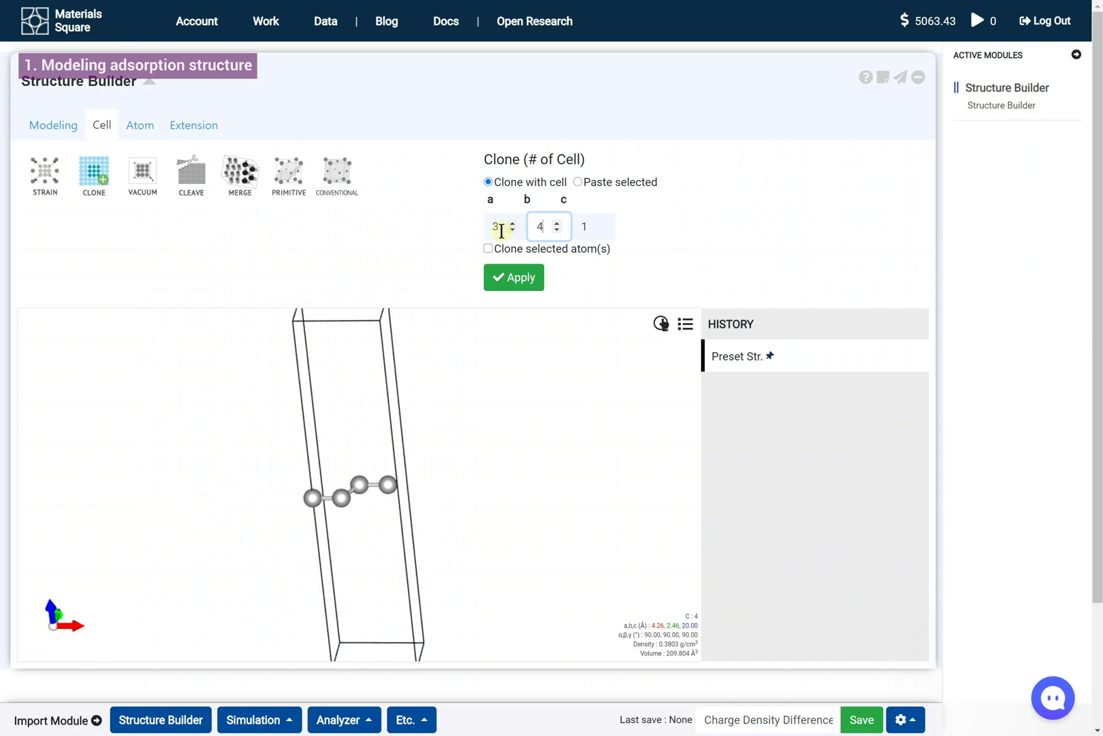
{"action": "left_click", "coordinate": [515, 277]}
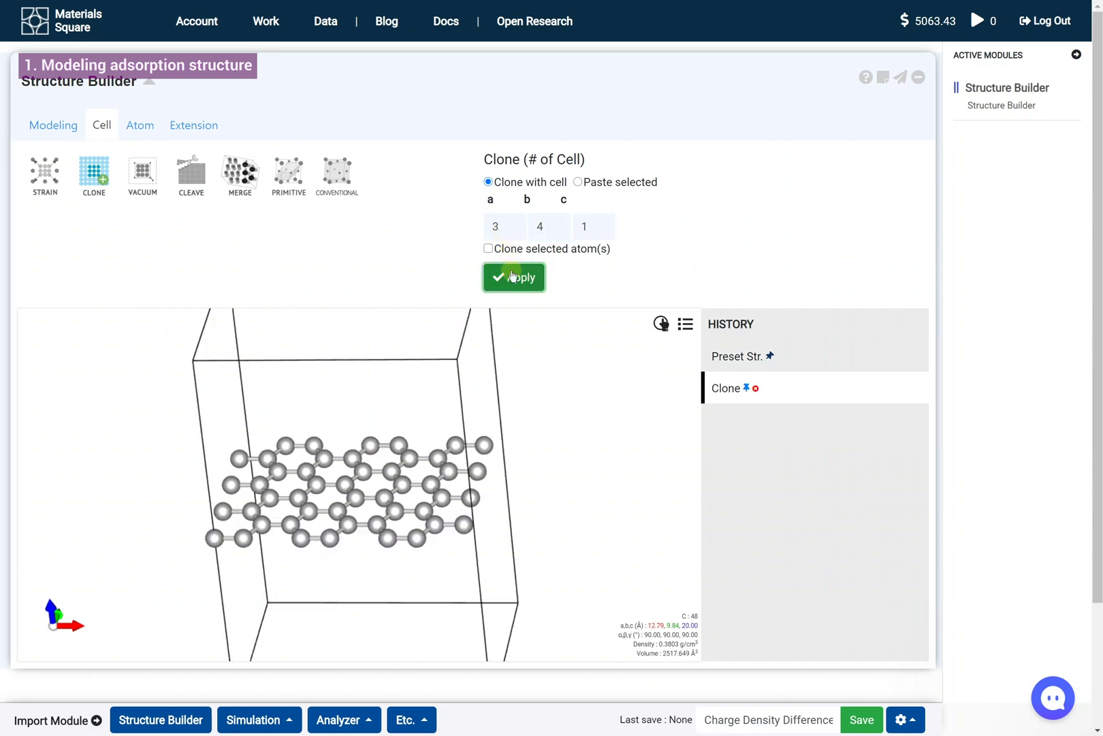
{"action": "key", "text": "z"}
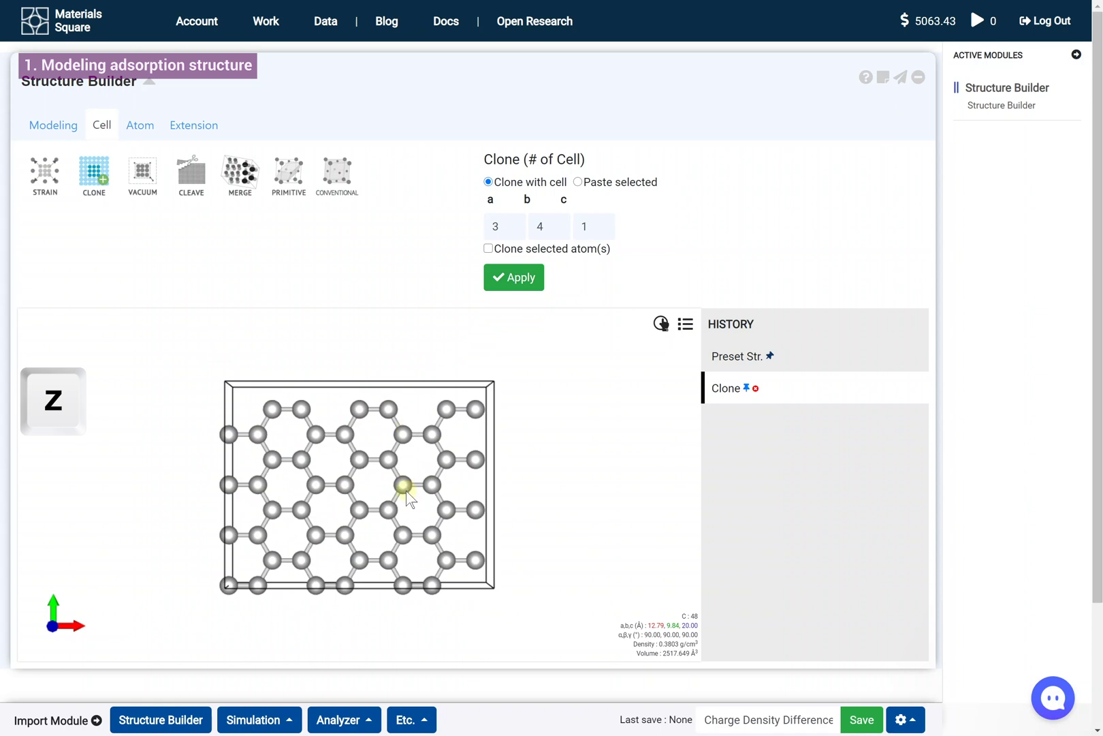
Step: Box-select a central six-carbon ring and add a Co atom at its centre
{"action": "key", "text": "r"}
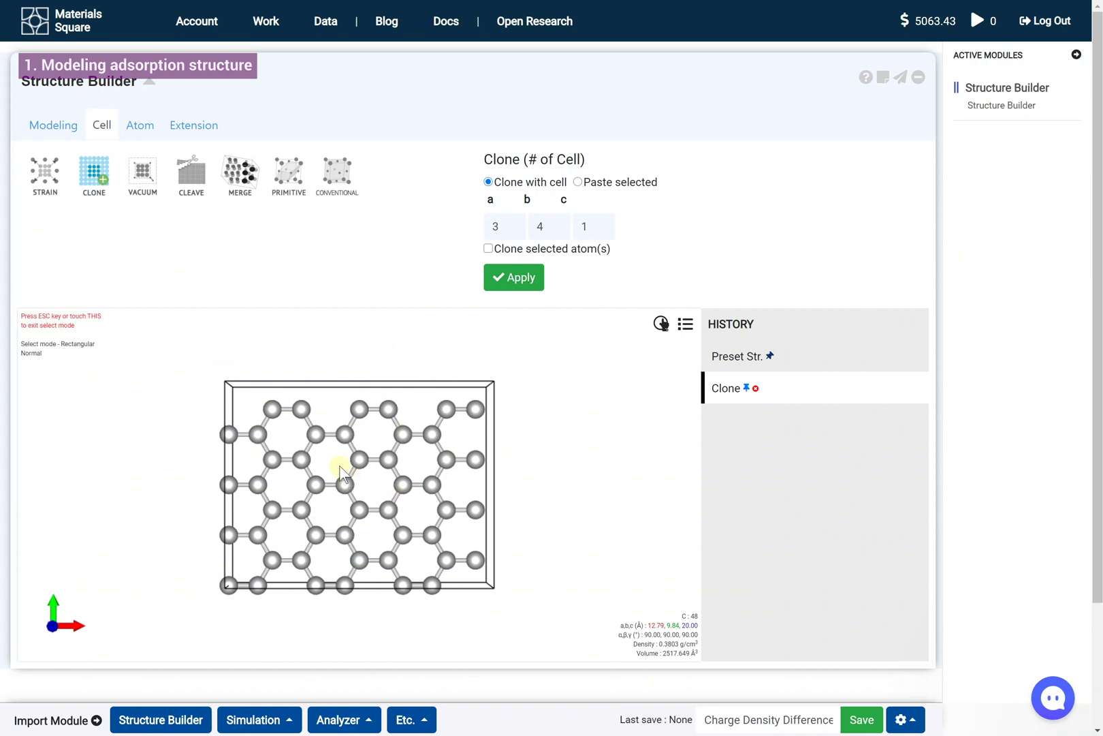
{"action": "left_click_drag", "start_coordinate": [335, 453], "coordinate": [410, 521]}
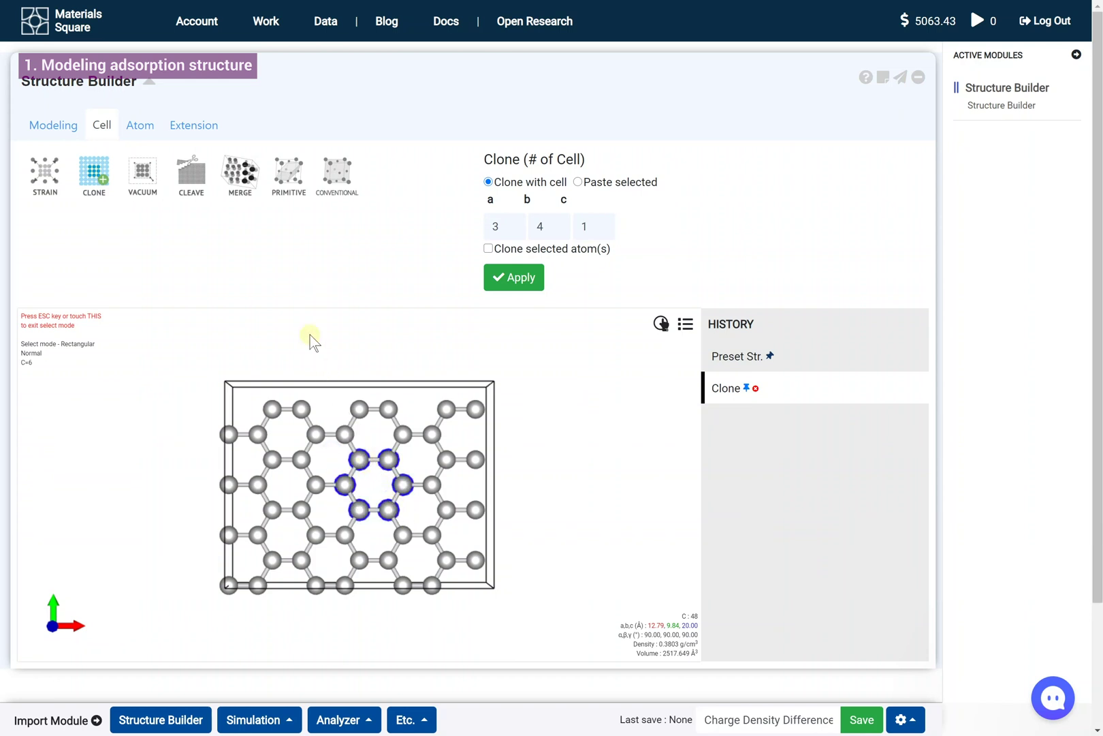
{"action": "left_click", "coordinate": [141, 134]}
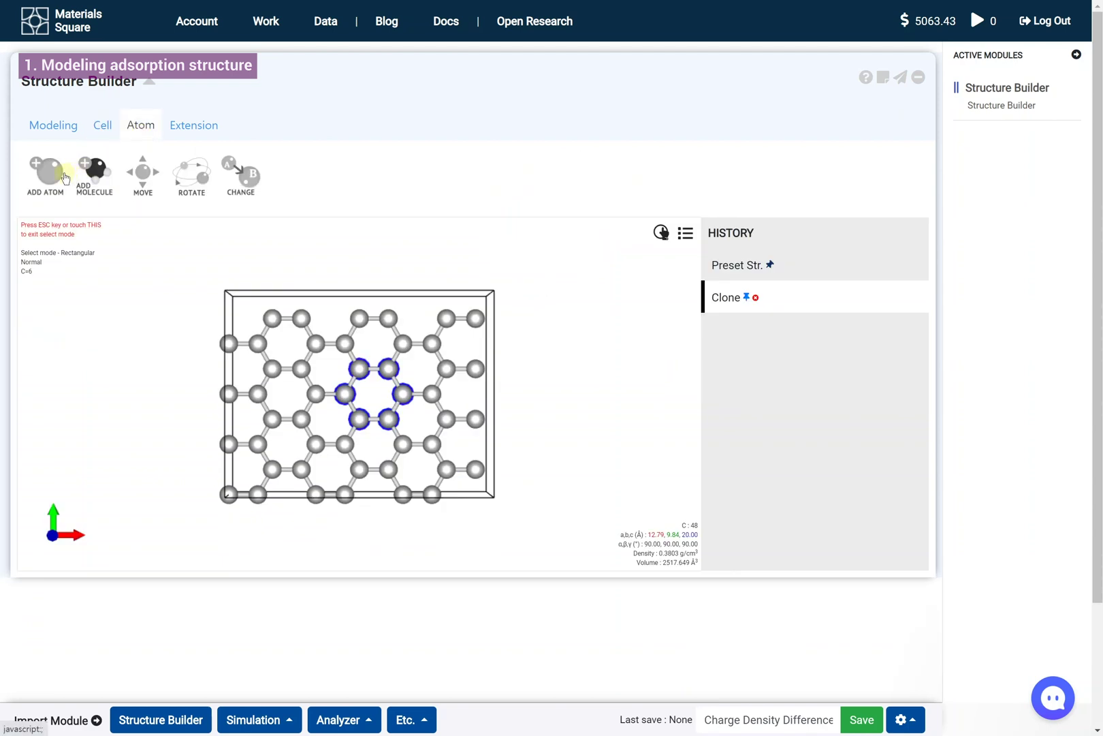
{"action": "left_click", "coordinate": [59, 175]}
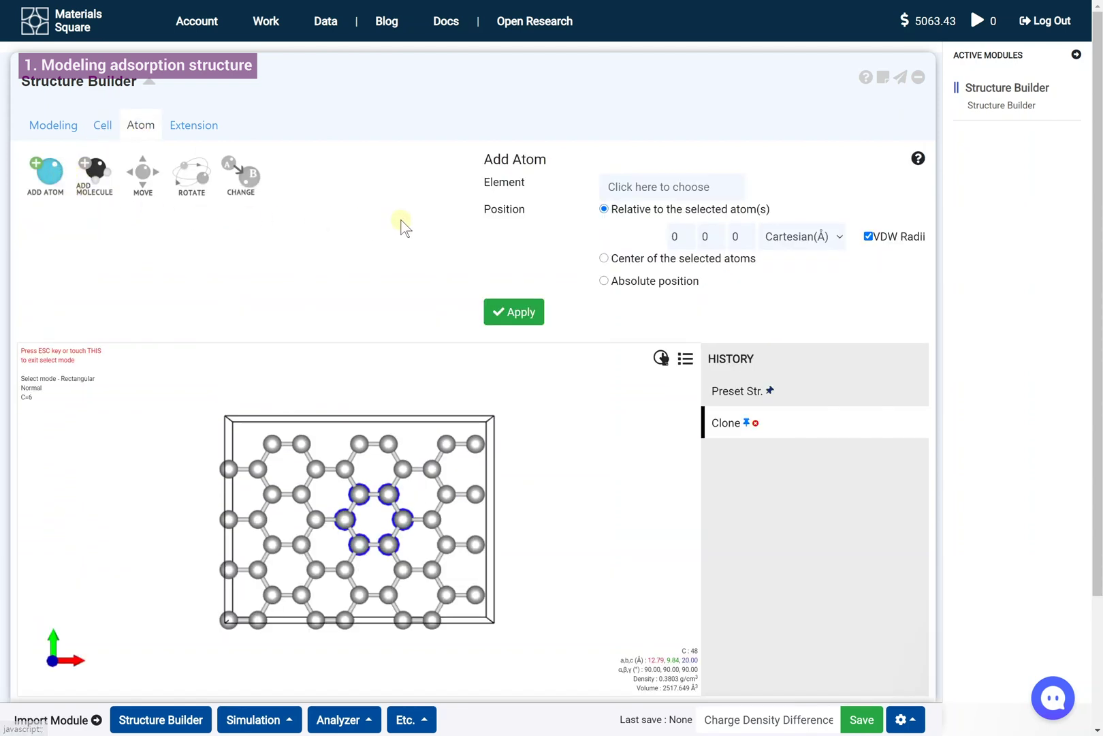
{"action": "left_click", "coordinate": [624, 188]}
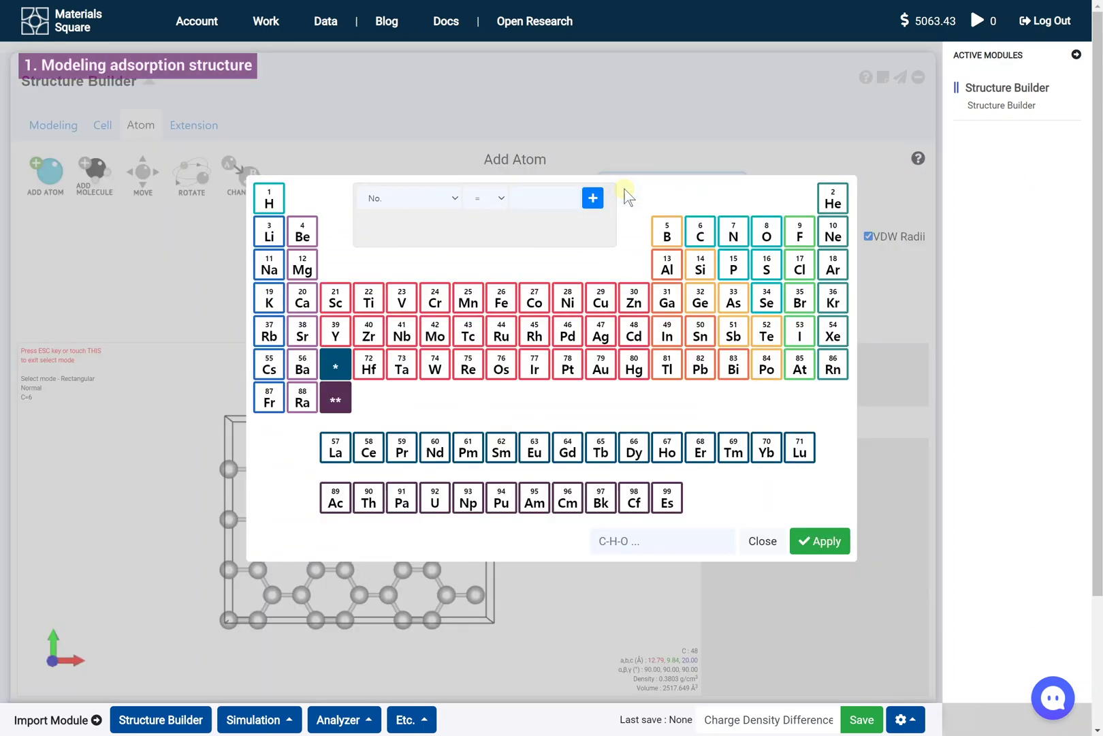
{"action": "left_click", "coordinate": [535, 298]}
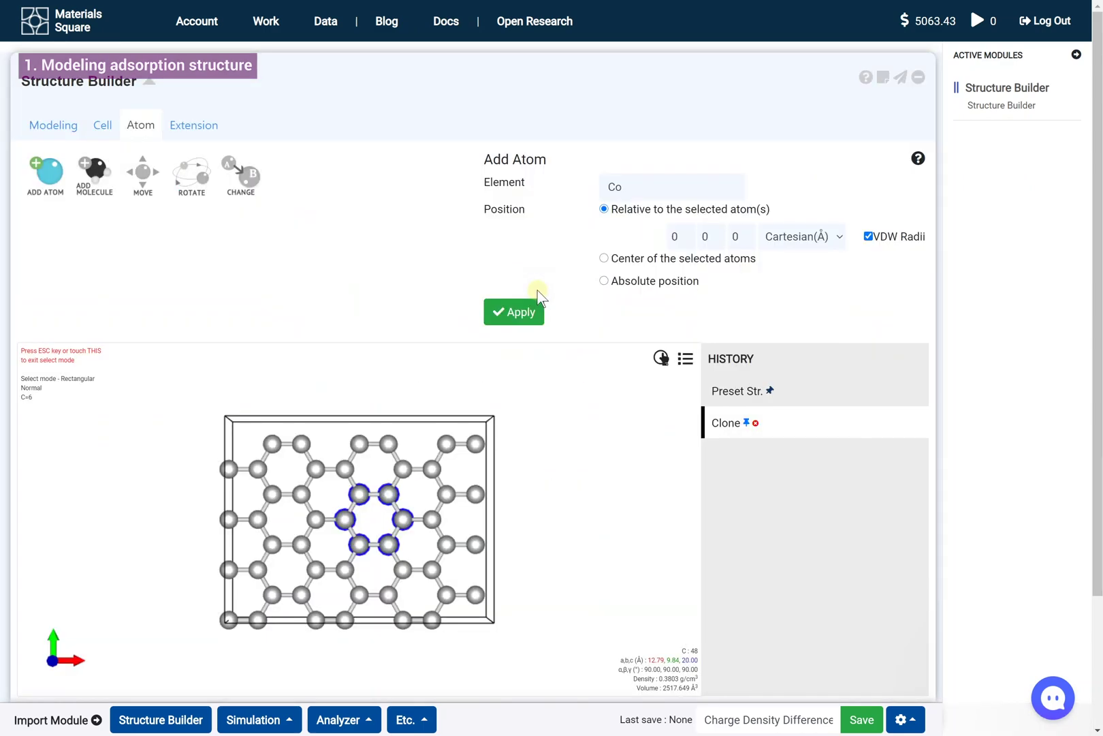
{"action": "left_click", "coordinate": [604, 259]}
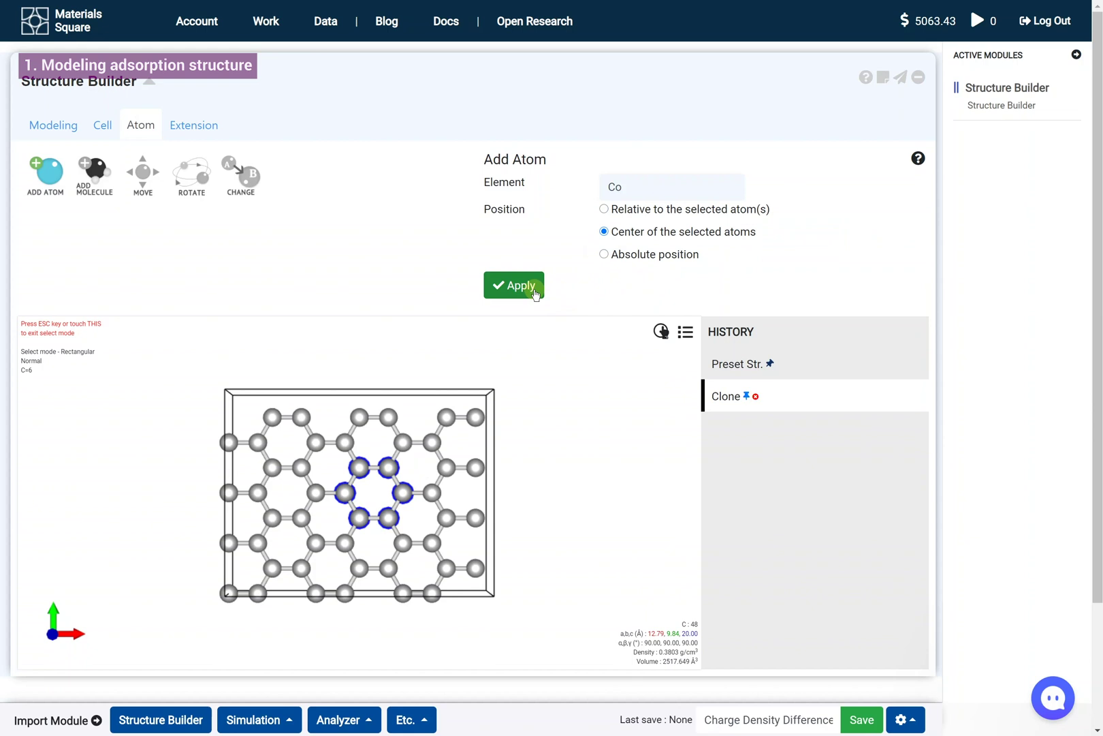
{"action": "left_click", "coordinate": [535, 292]}
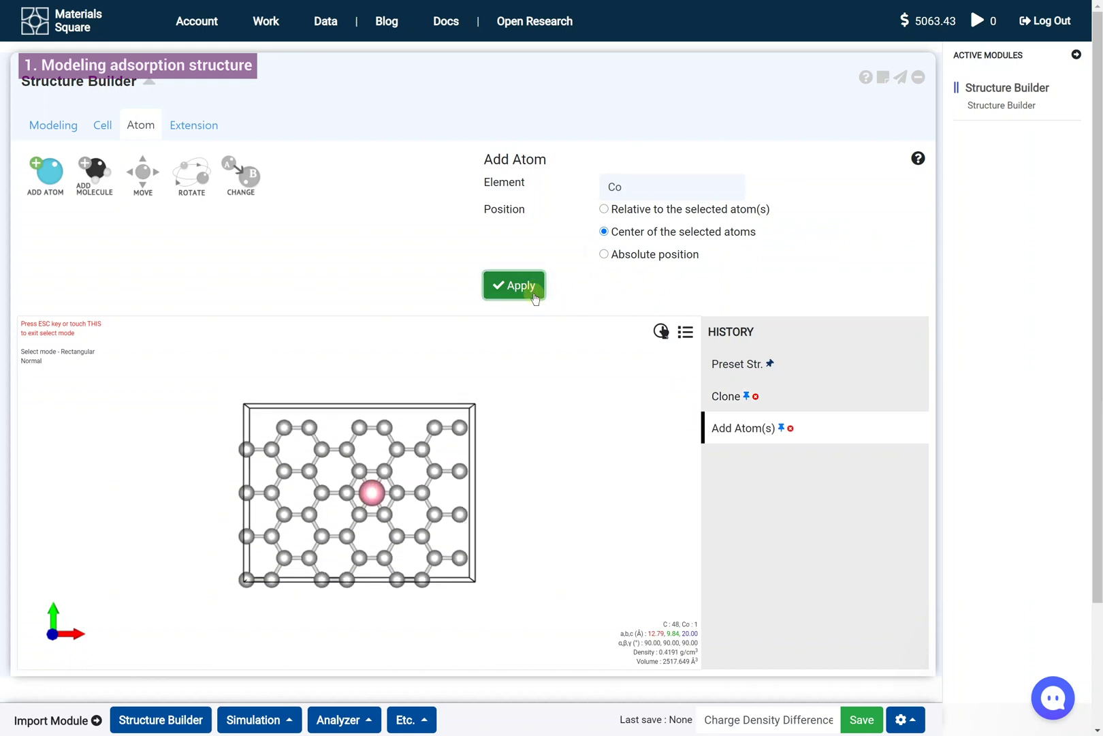
Step: In side view, move the selected Co atom up two steps above the graphene plane
{"action": "key", "text": "x"}
{"action": "left_click", "coordinate": [379, 502]}
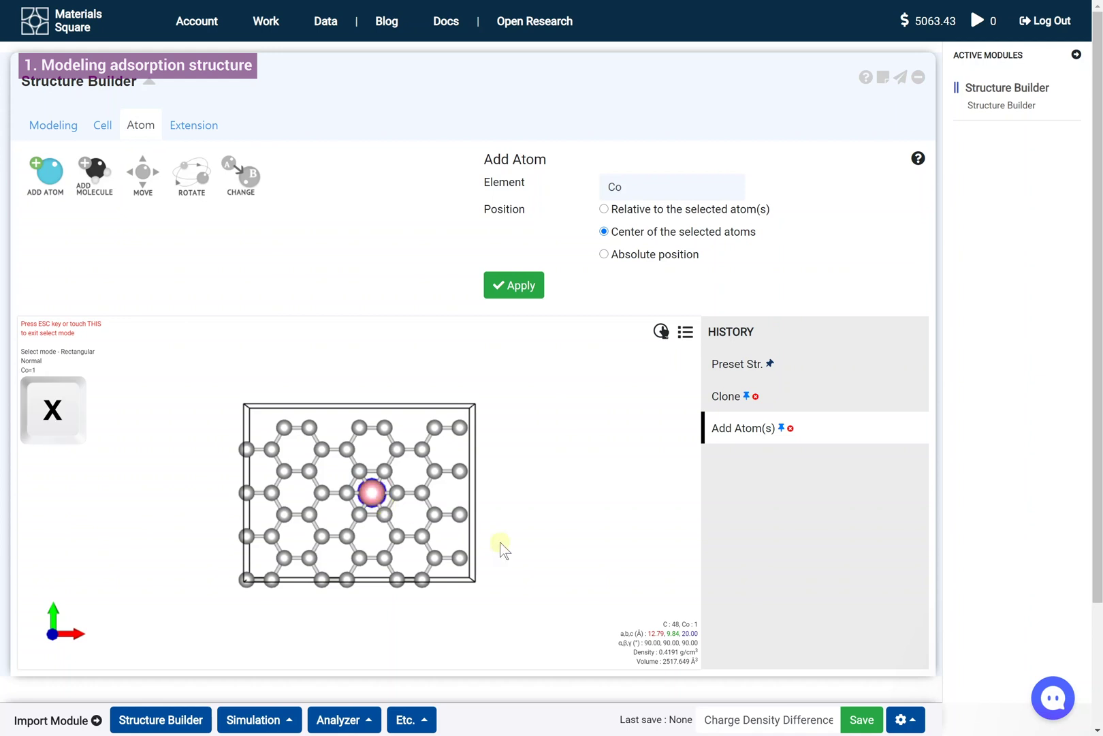
{"action": "key", "text": "x"}
{"action": "key", "text": "Up"}
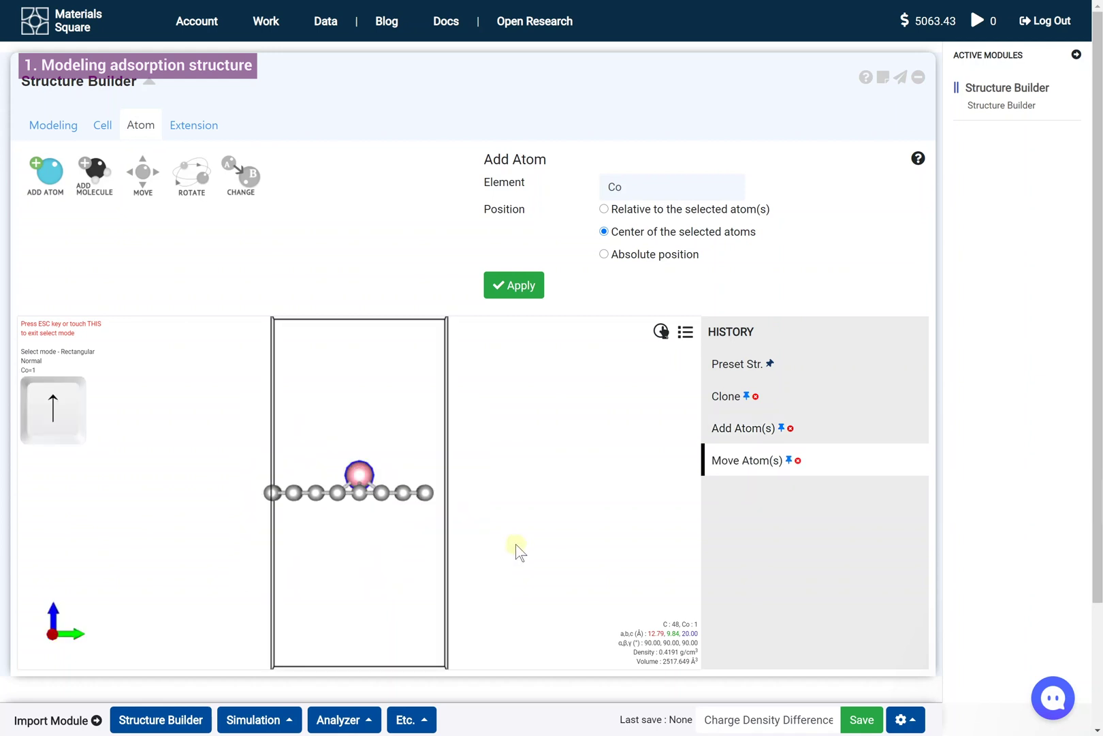
{"action": "key", "text": "Up"}
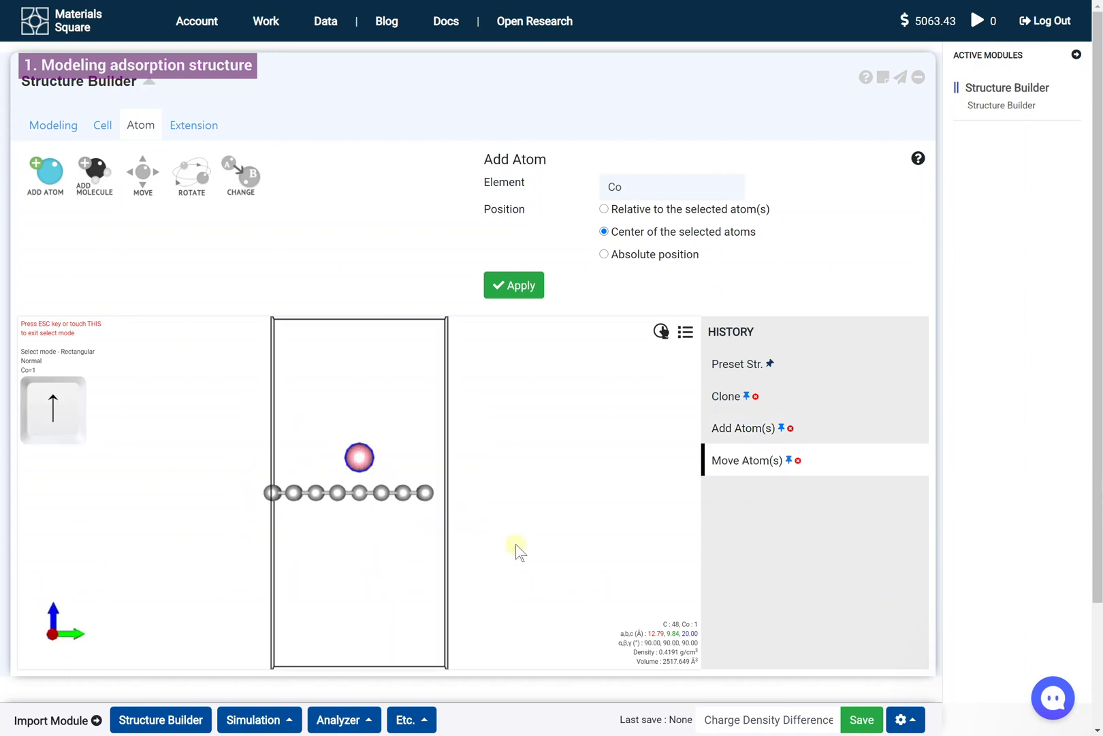
{"action": "key", "text": "Escape"}
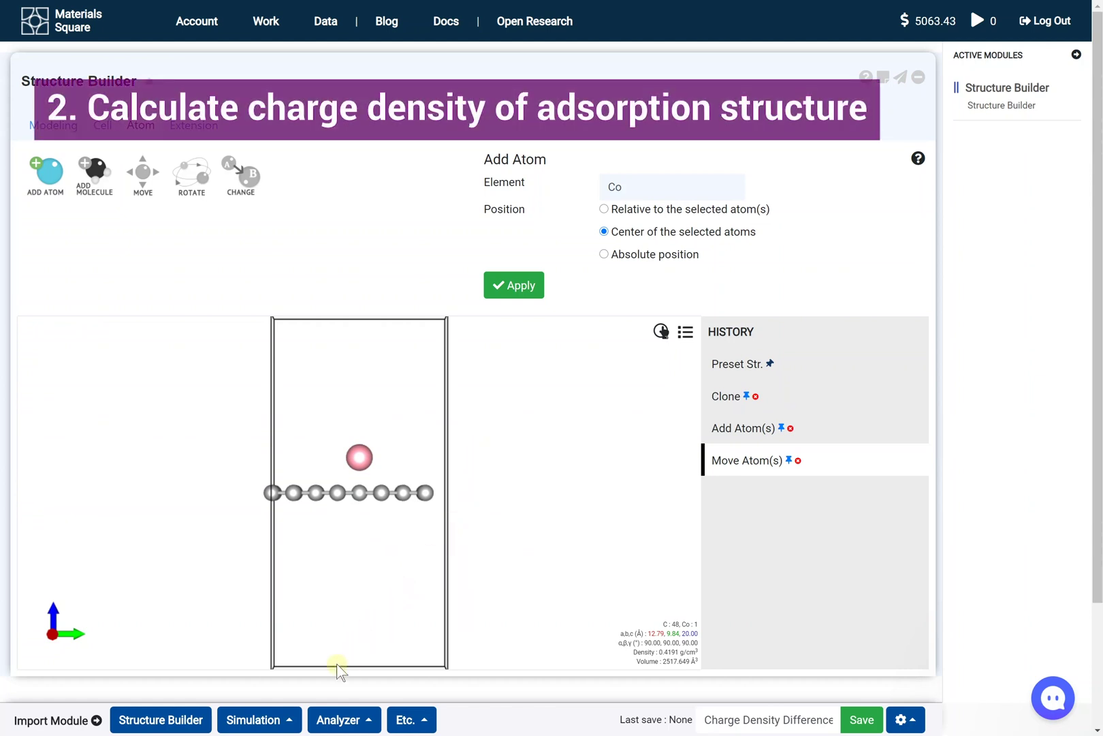
Step: Add a general Quantum Espresso DFT module linked to the Structure Builder
{"action": "left_click", "coordinate": [287, 724]}
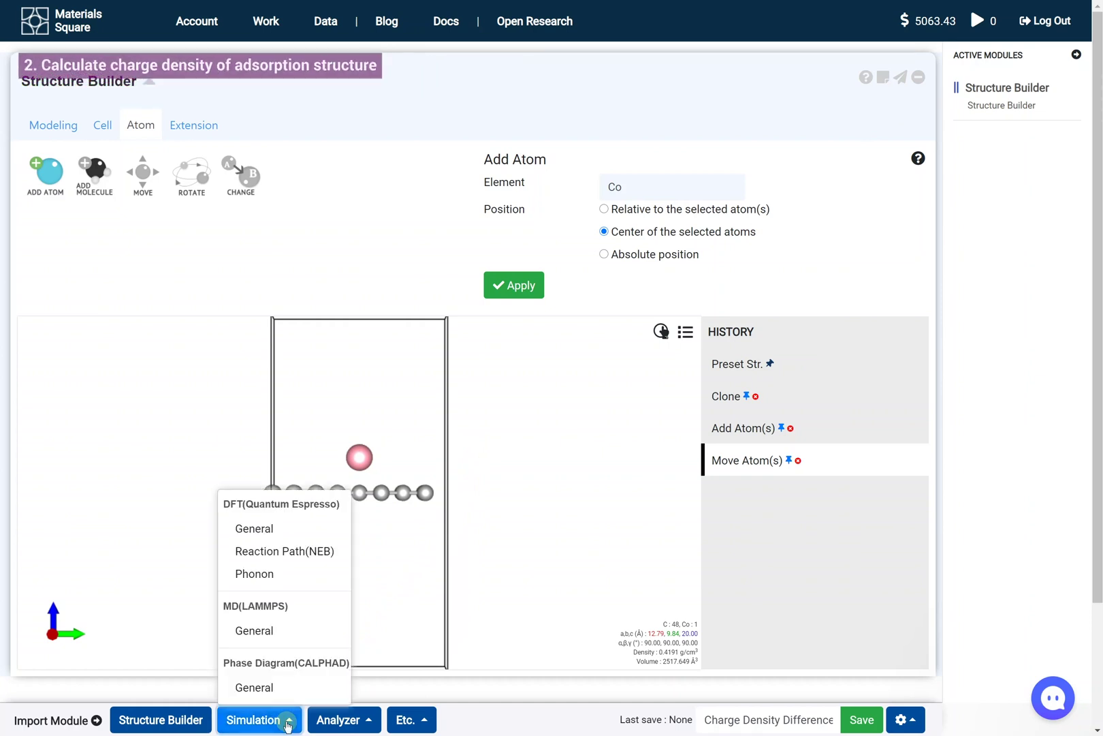
{"action": "left_click", "coordinate": [292, 537]}
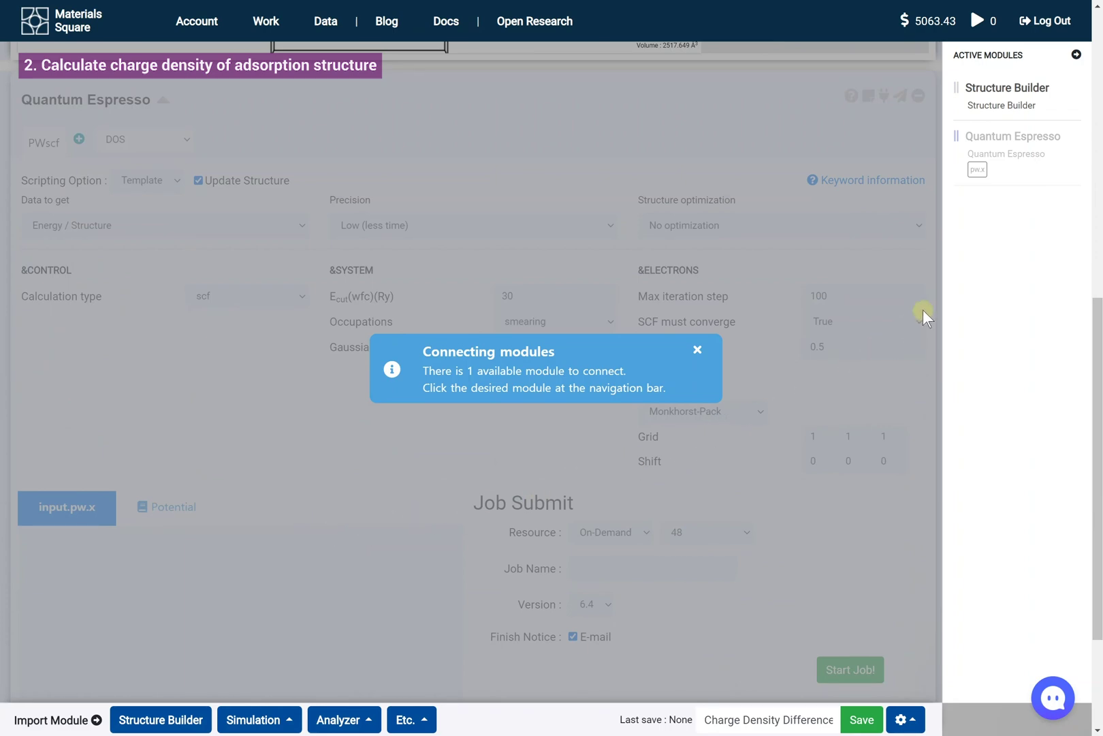
{"action": "left_click", "coordinate": [1038, 102]}
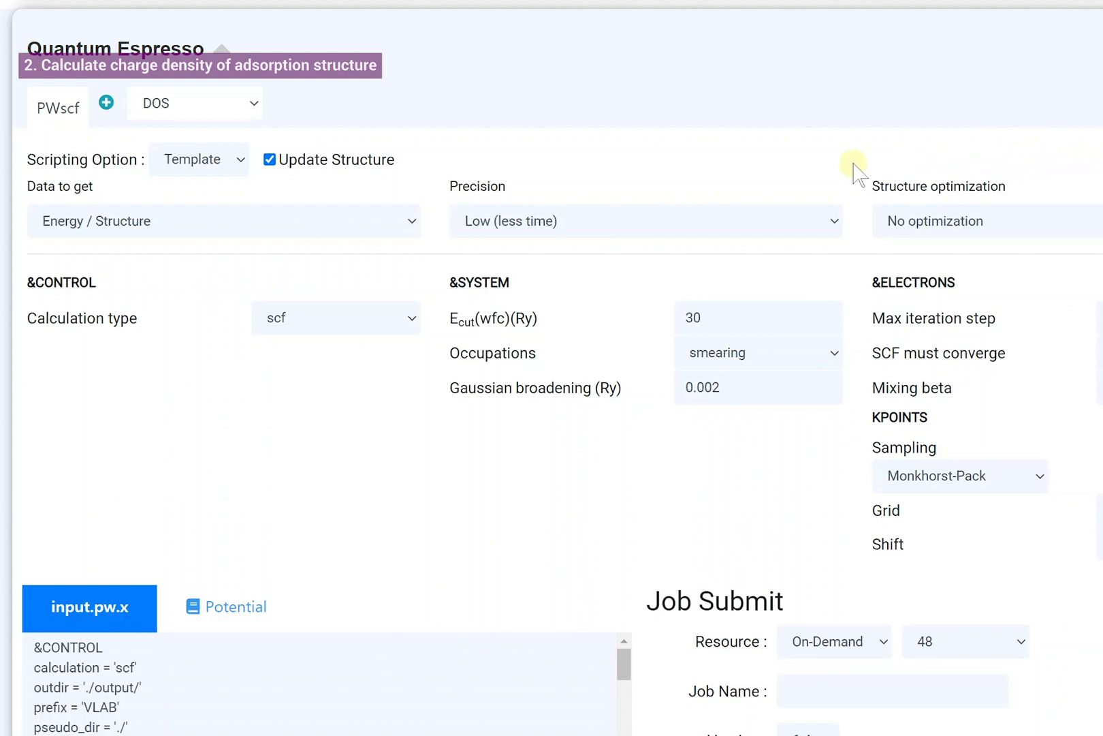
Step: Compute Charge Density at High precision using the Isolate System model type
{"action": "left_click", "coordinate": [368, 234]}
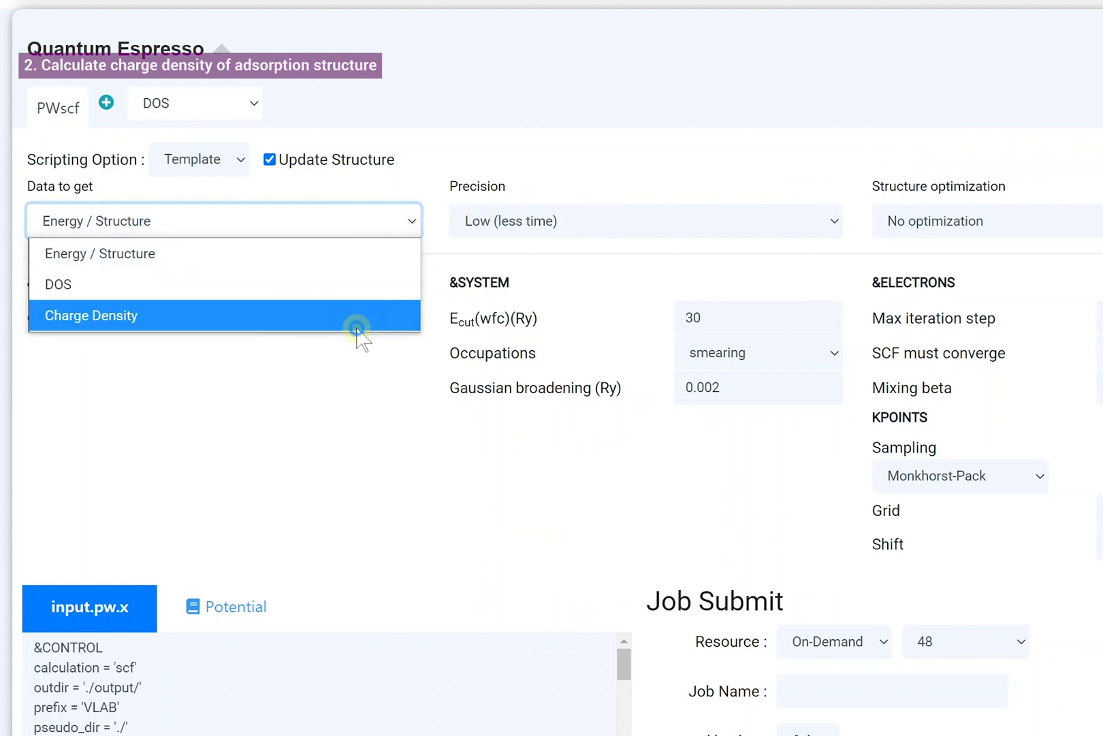
{"action": "left_click", "coordinate": [359, 326]}
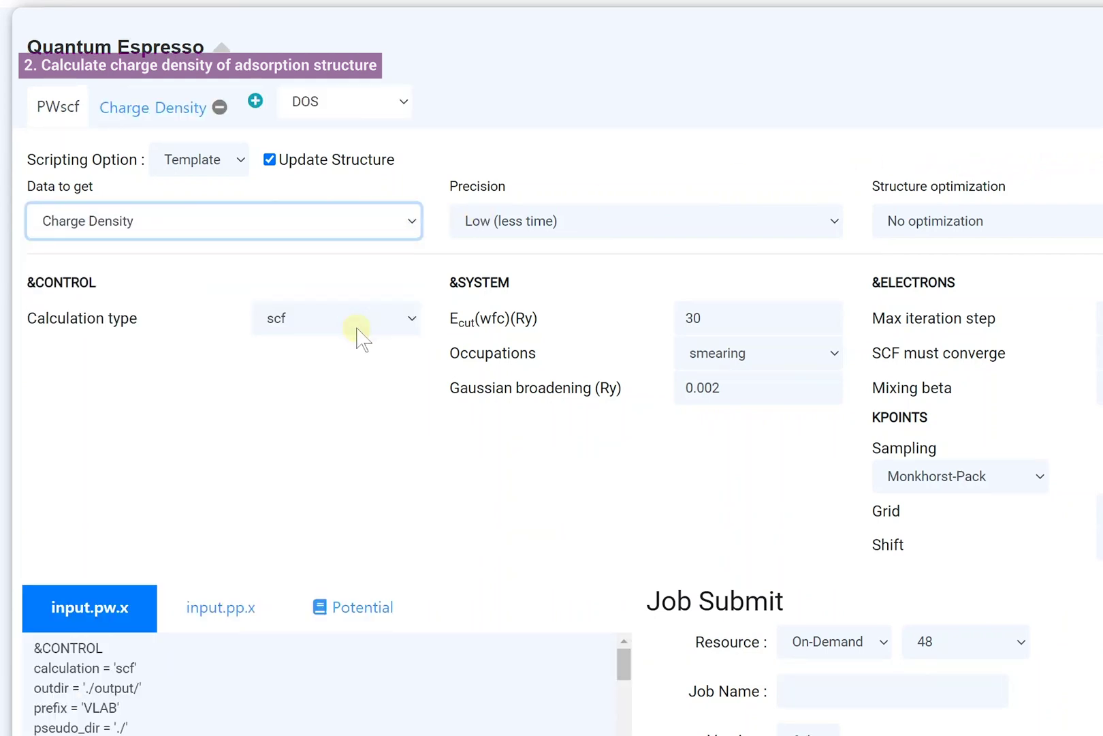
{"action": "left_click", "coordinate": [630, 225]}
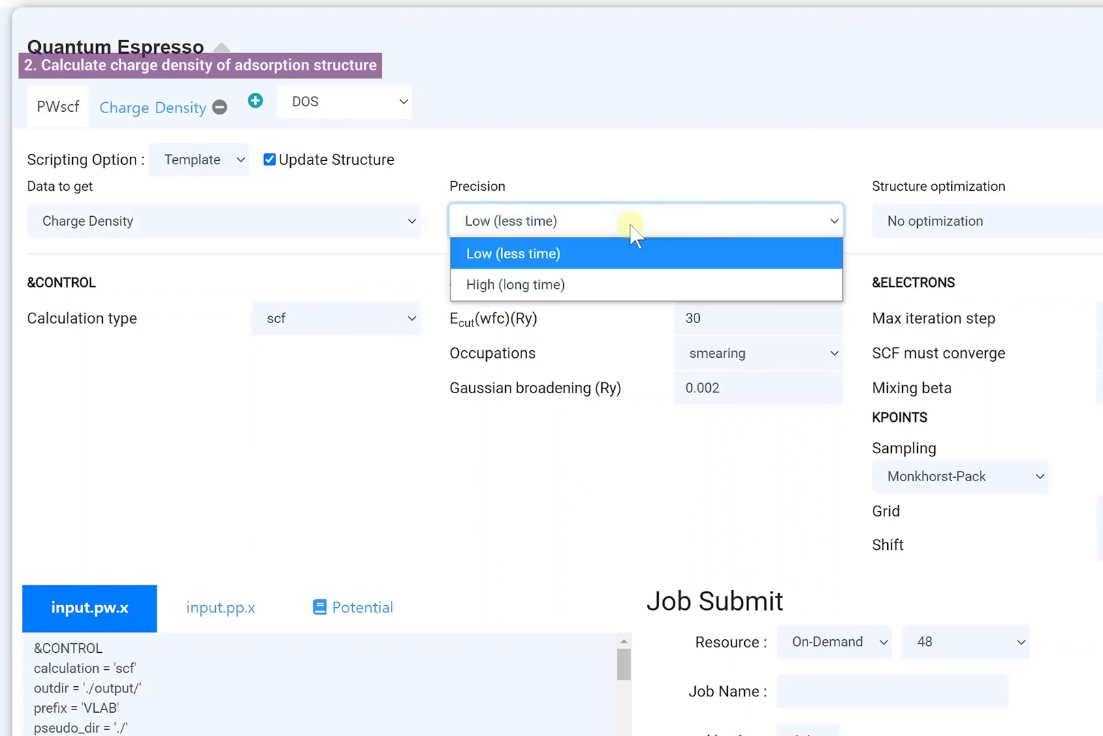
{"action": "left_click", "coordinate": [633, 285]}
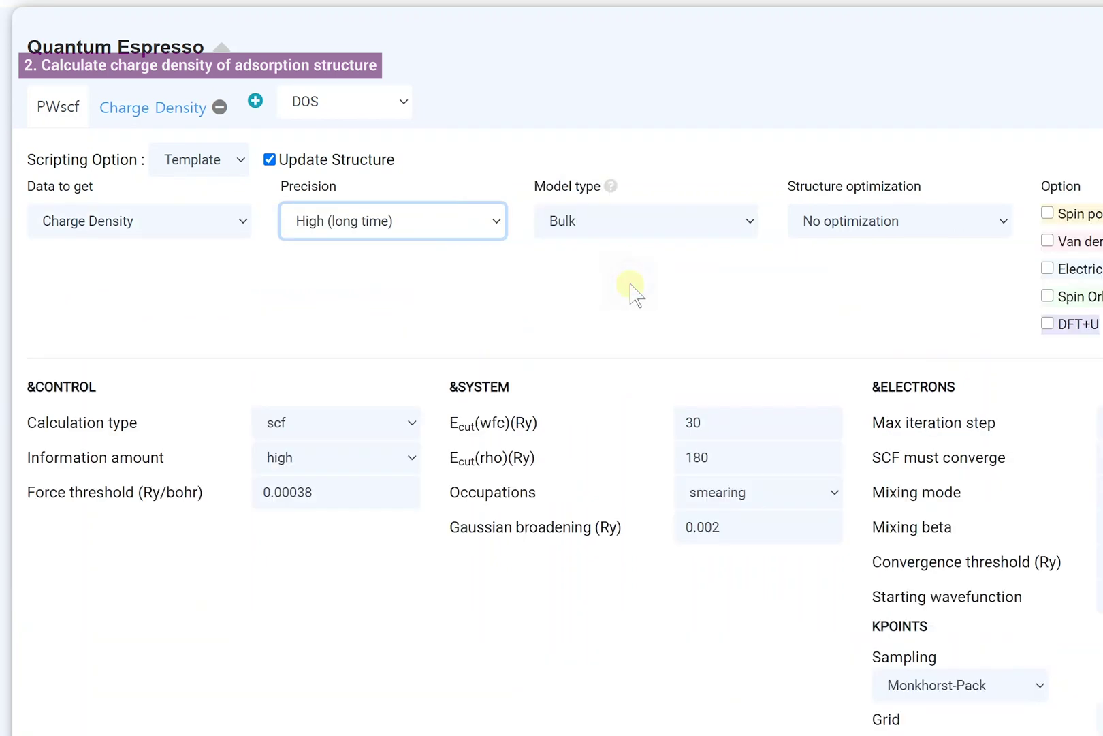
{"action": "left_click", "coordinate": [658, 231]}
{"action": "left_click", "coordinate": [676, 286]}
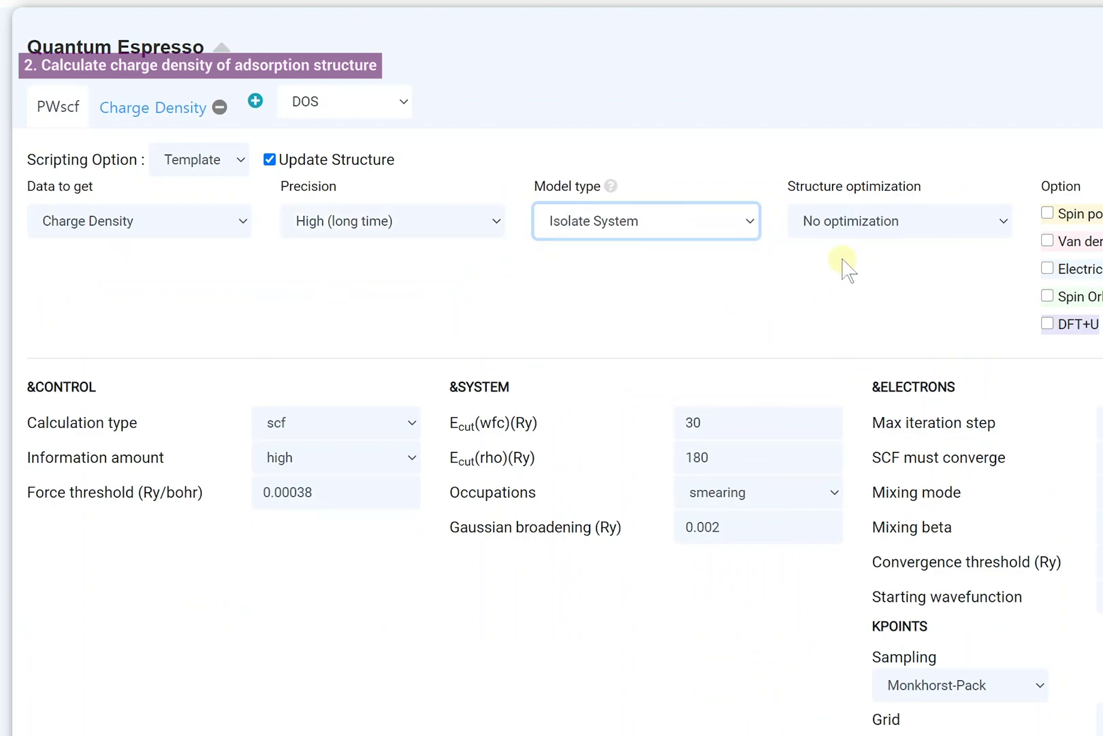
Step: Set structure optimization to Ionic optimization and enable spin polarization
{"action": "left_click", "coordinate": [886, 227]}
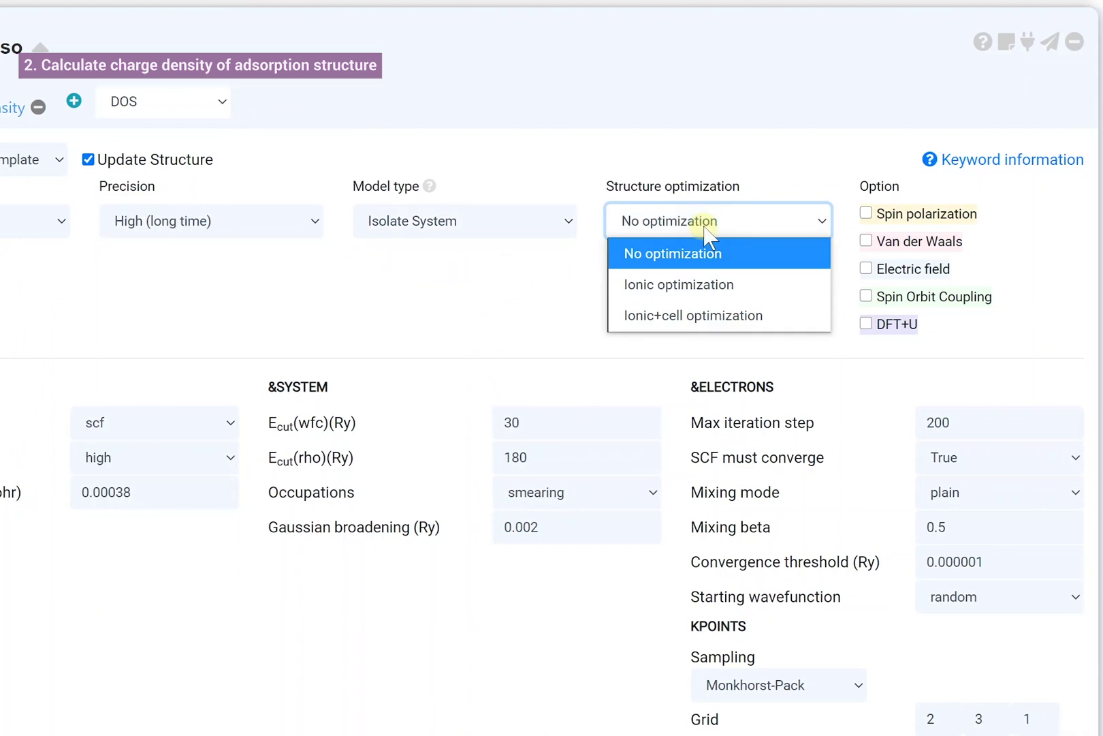
{"action": "left_click", "coordinate": [721, 286]}
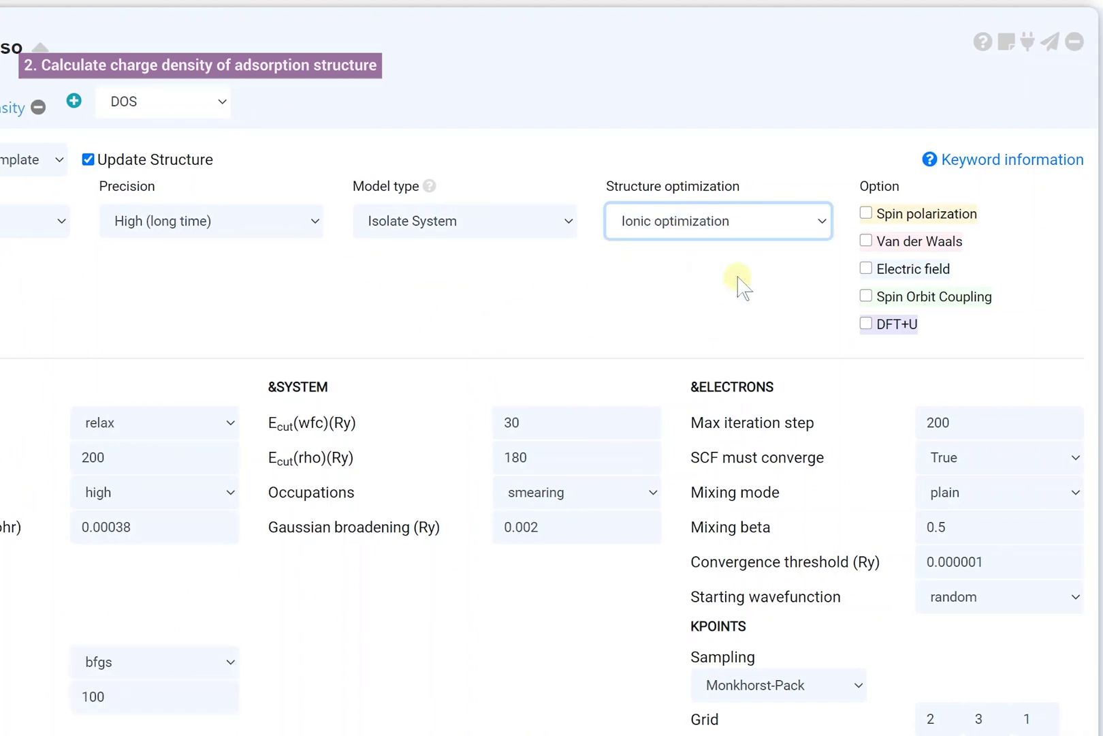
{"action": "left_click", "coordinate": [927, 216]}
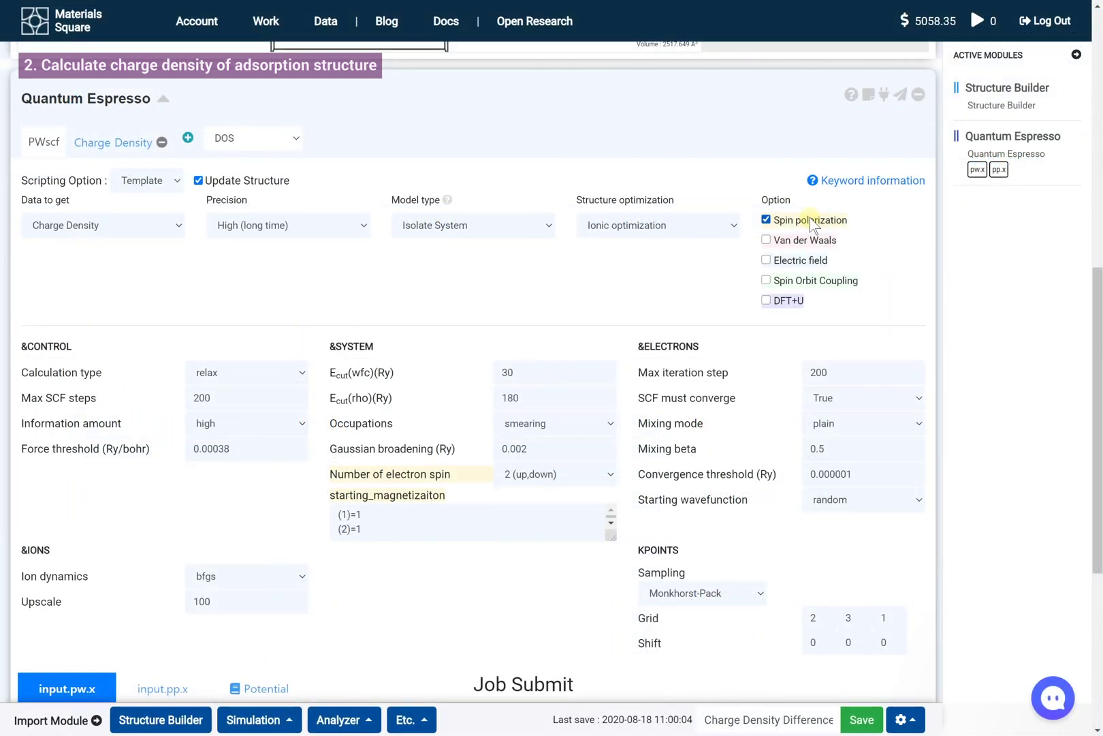
Step: Submit the calculation under the job name graphene-Co
{"action": "scroll", "coordinate": [811, 219], "scroll_direction": "down", "scroll_amount": 2}
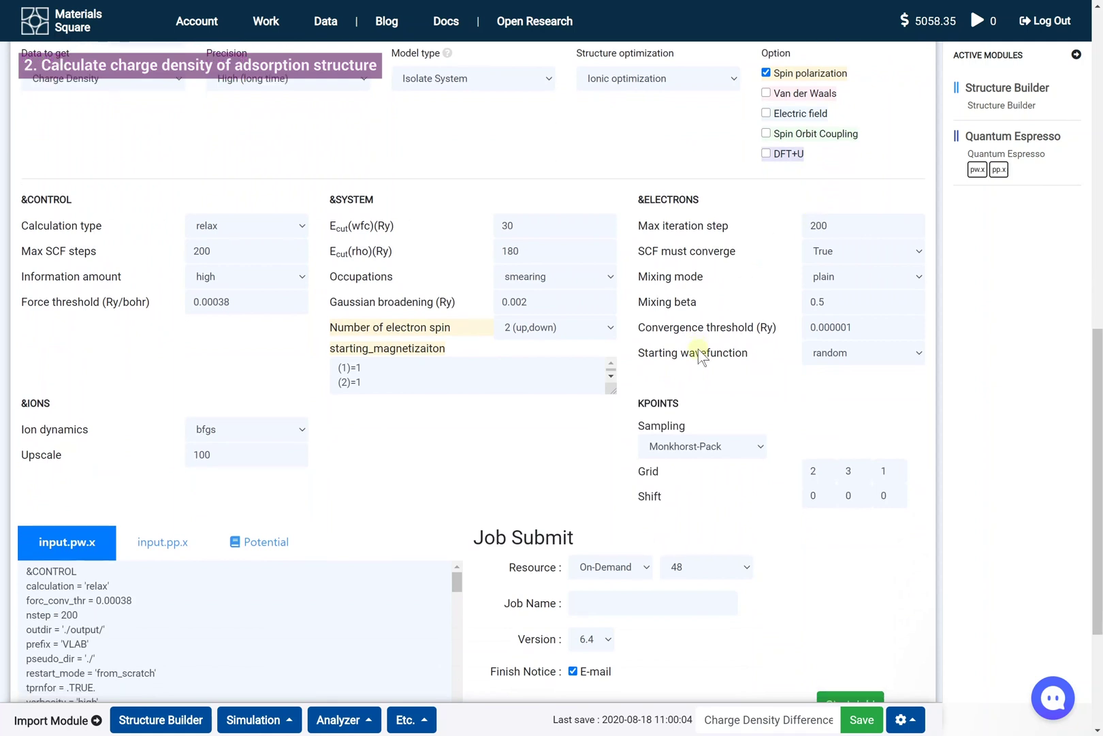
{"action": "scroll", "coordinate": [702, 357], "scroll_direction": "down", "scroll_amount": 1}
{"action": "left_click", "coordinate": [628, 535]}
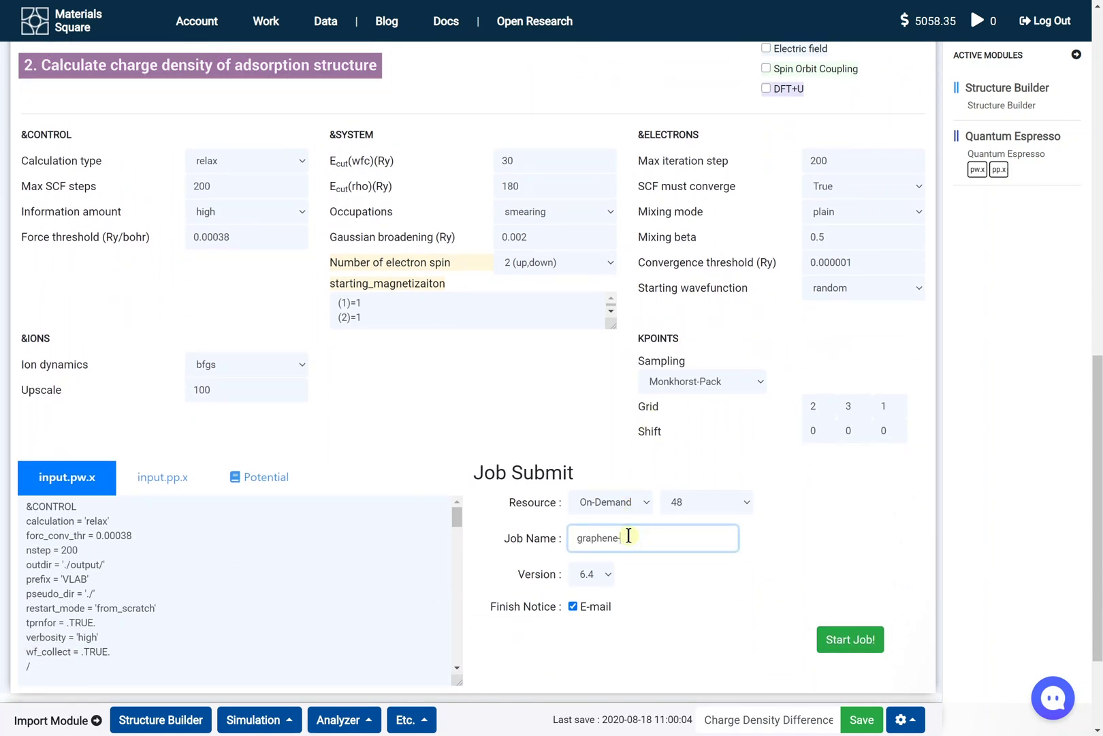
{"action": "left_click", "coordinate": [852, 642]}
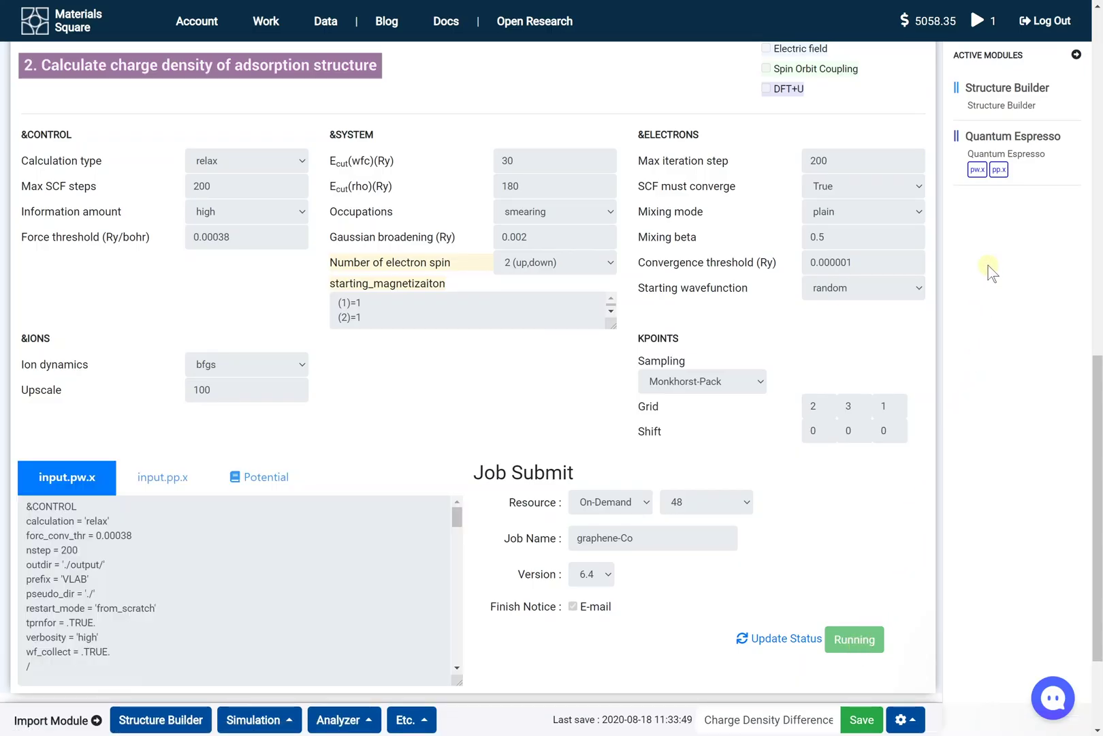
Step: Check the running jobs and refresh the status until Quantum Espresso reports success
{"action": "left_click", "coordinate": [985, 31]}
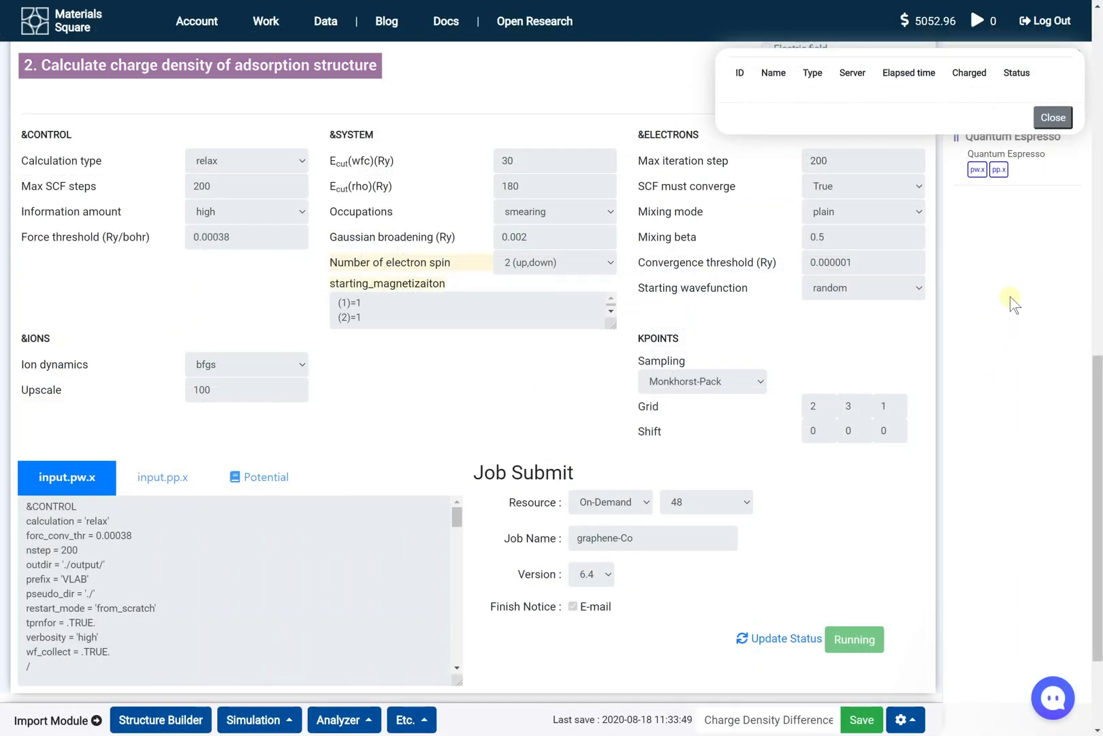
{"action": "left_click", "coordinate": [1057, 118]}
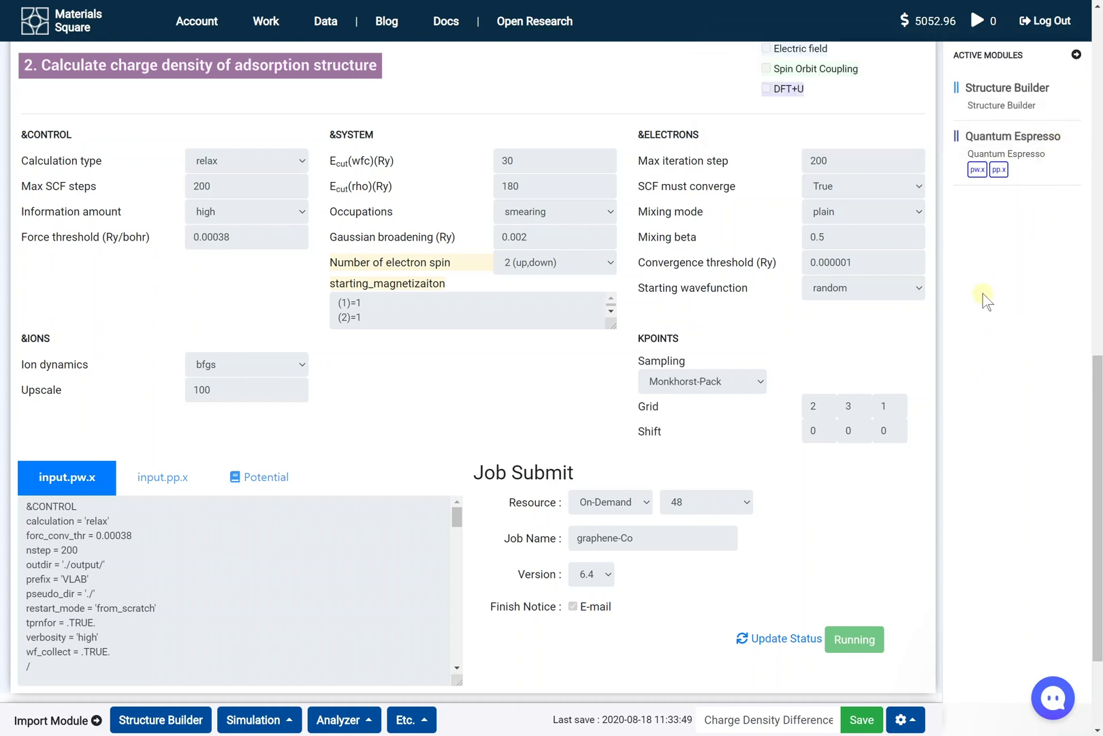
{"action": "left_click", "coordinate": [788, 640]}
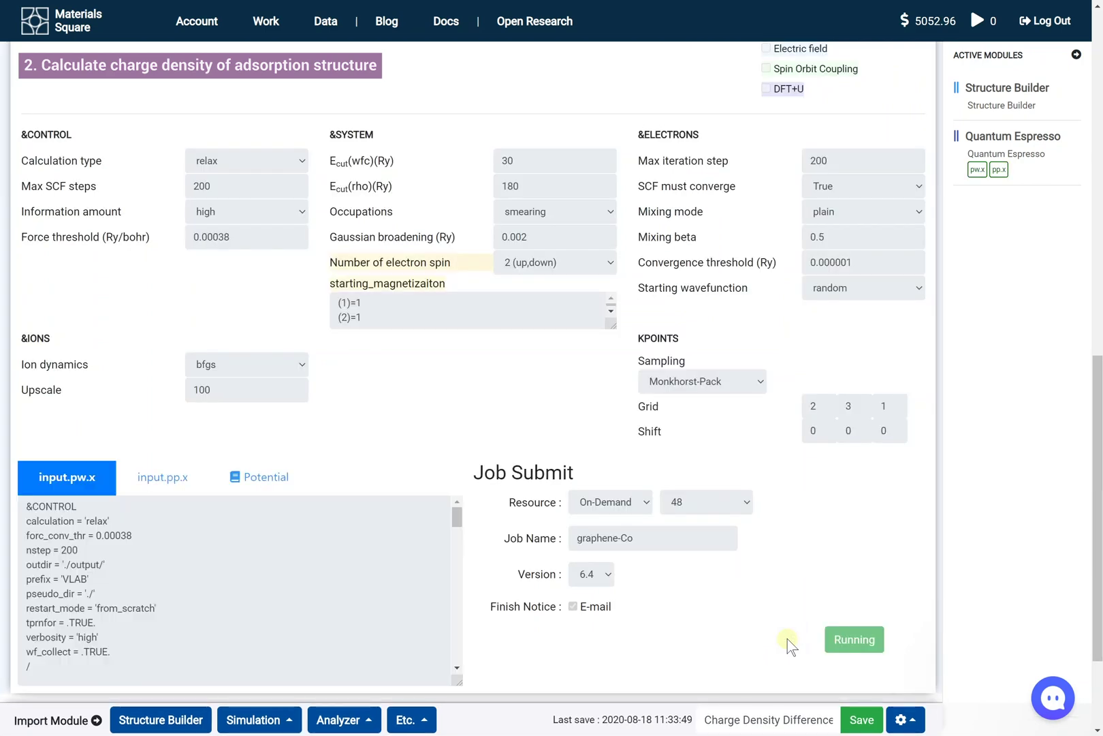
{"action": "scroll", "coordinate": [787, 644], "scroll_direction": "up", "scroll_amount": 2}
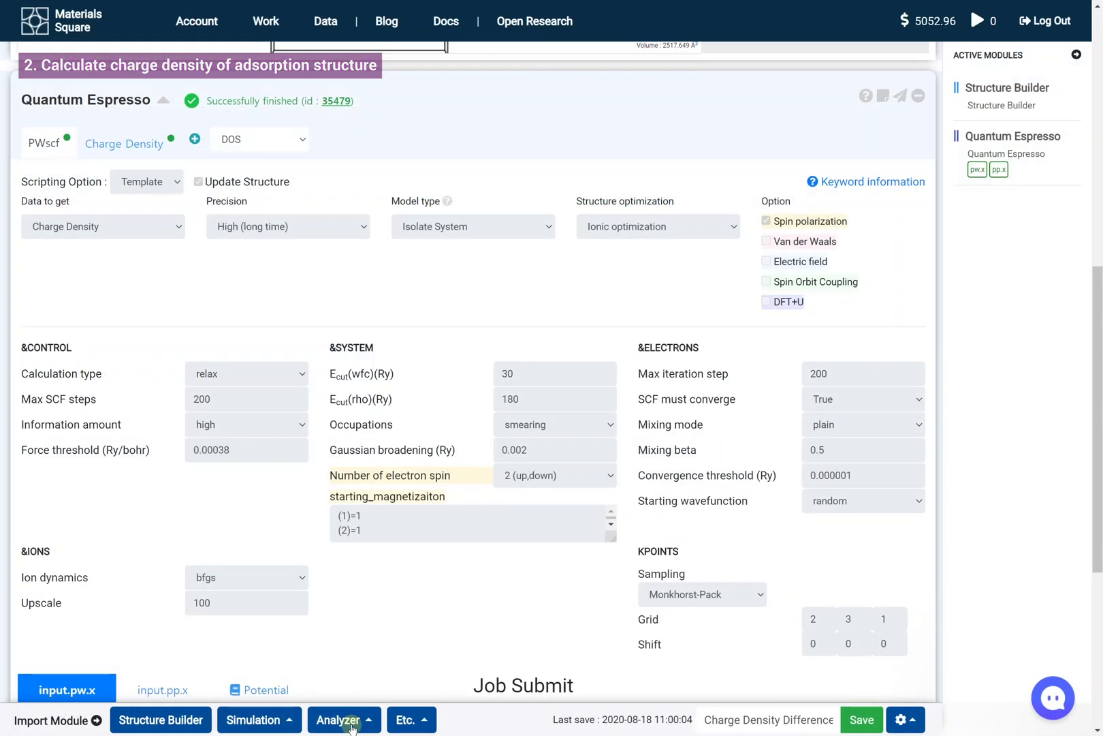
Step: Connect a Charge Density analyzer to the Quantum Espresso results and rotate its isosurface view
{"action": "left_click", "coordinate": [352, 722]}
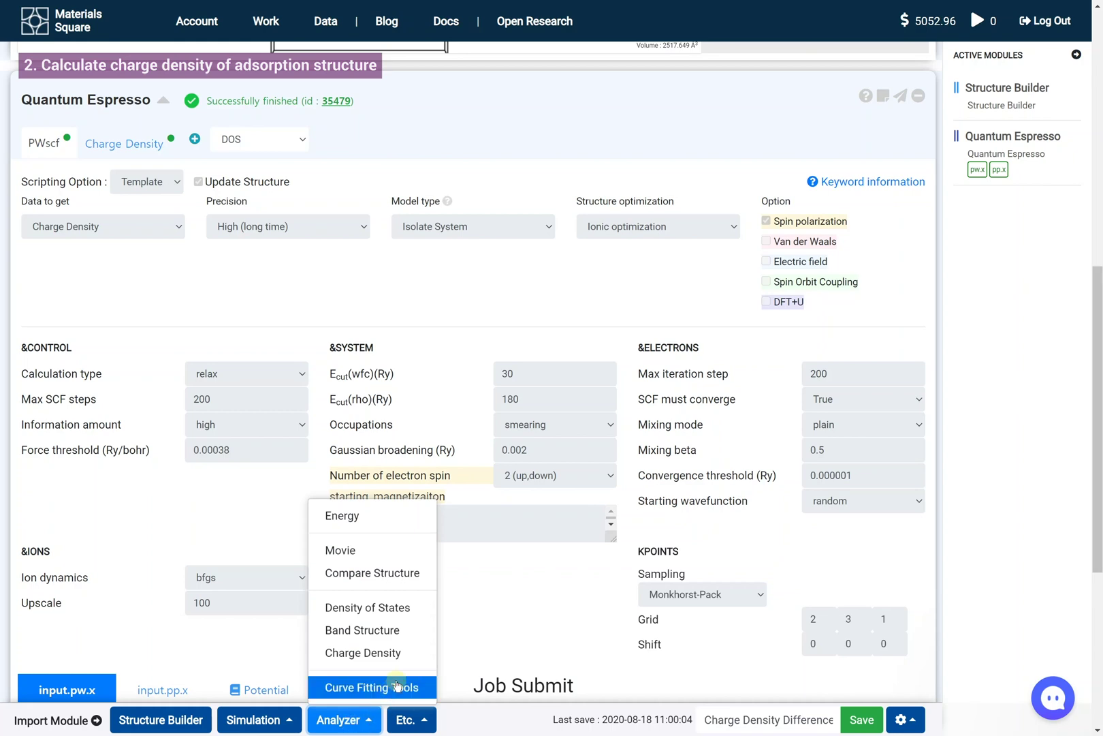
{"action": "left_click", "coordinate": [407, 655]}
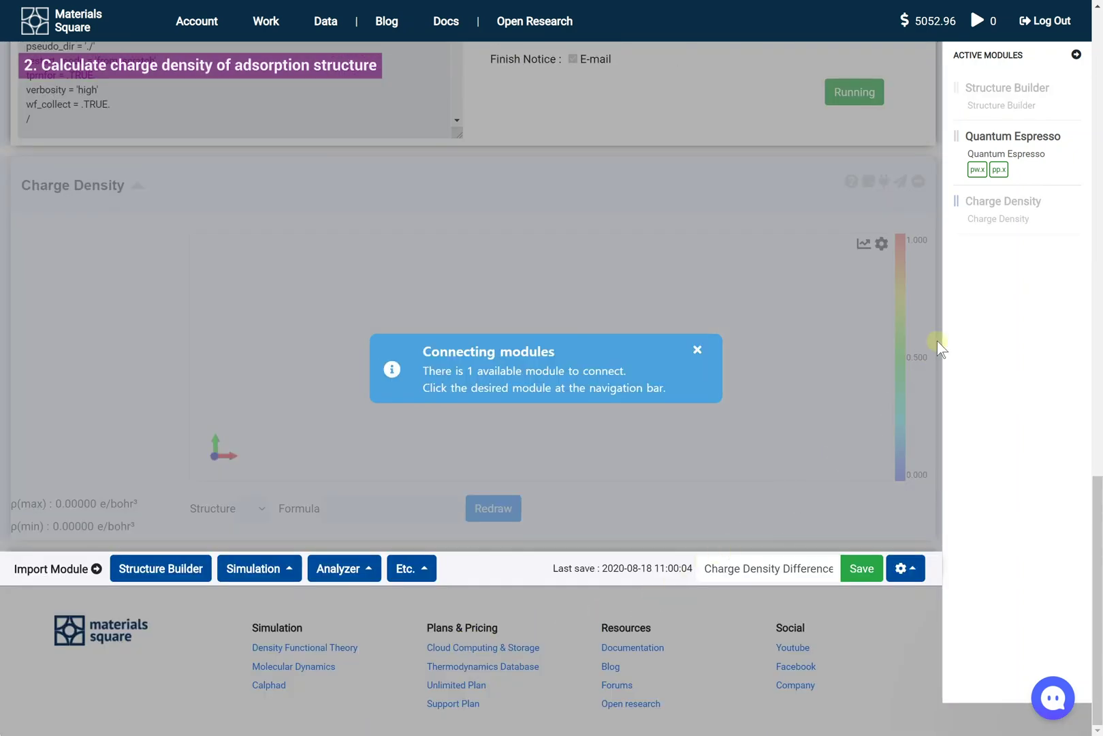
{"action": "left_click", "coordinate": [1017, 177]}
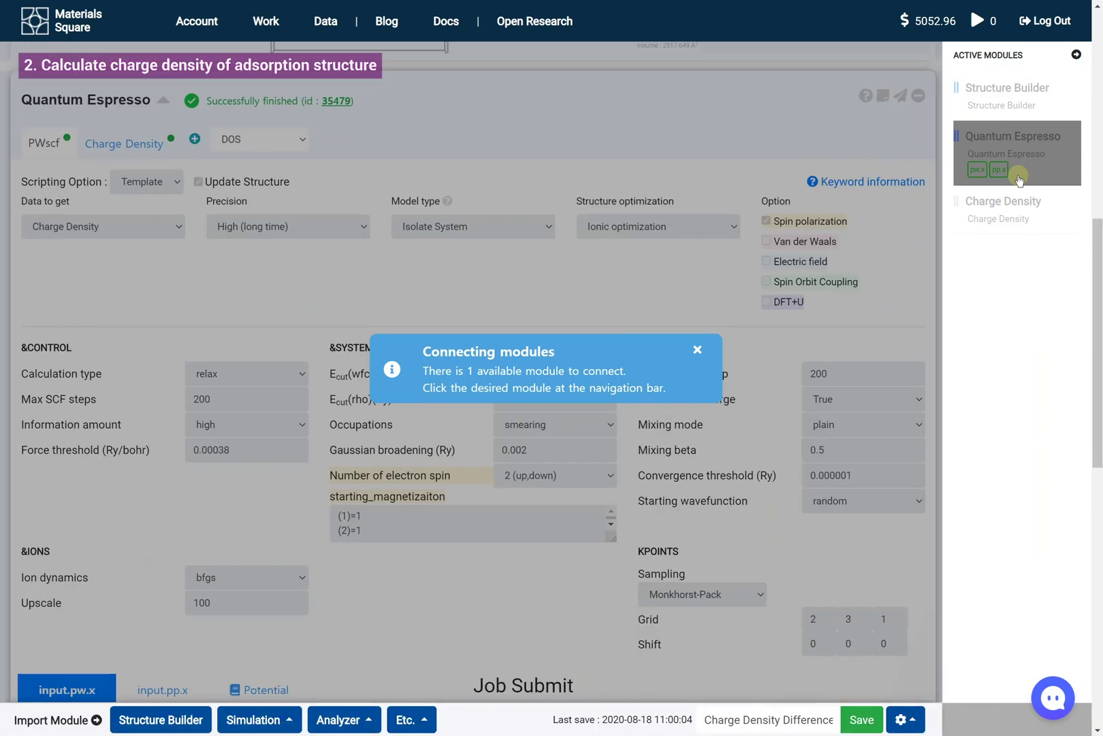
{"action": "left_click", "coordinate": [1018, 178]}
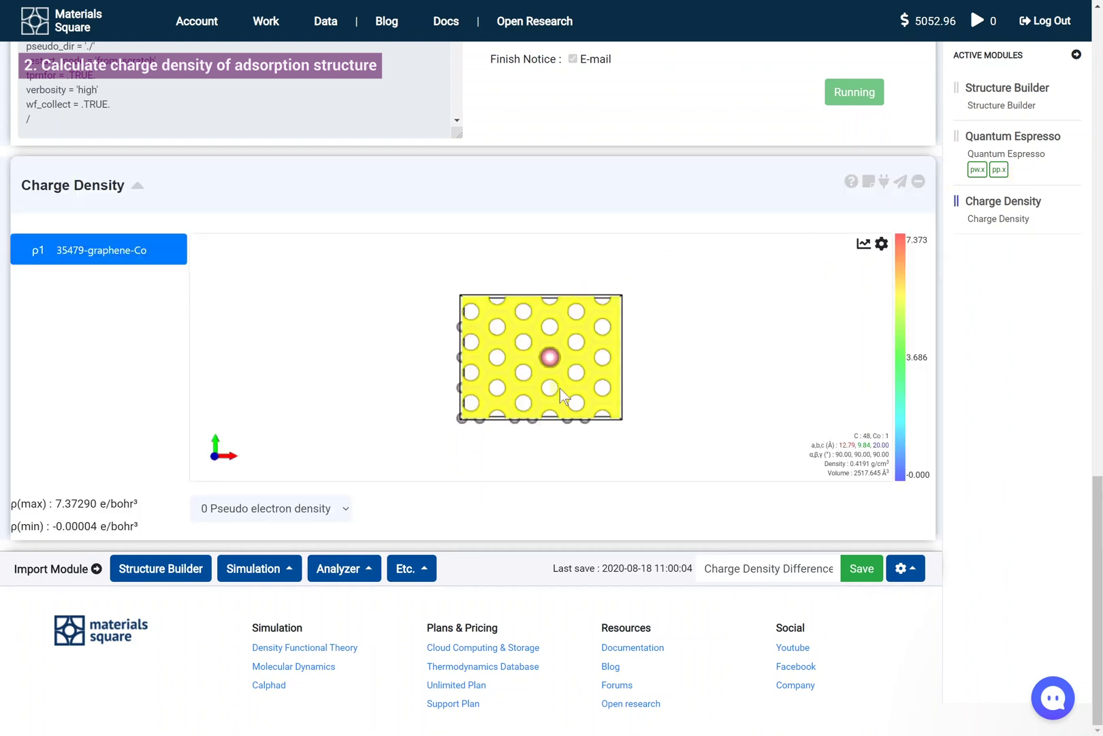
{"action": "left_click_drag", "start_coordinate": [559, 388], "coordinate": [562, 347]}
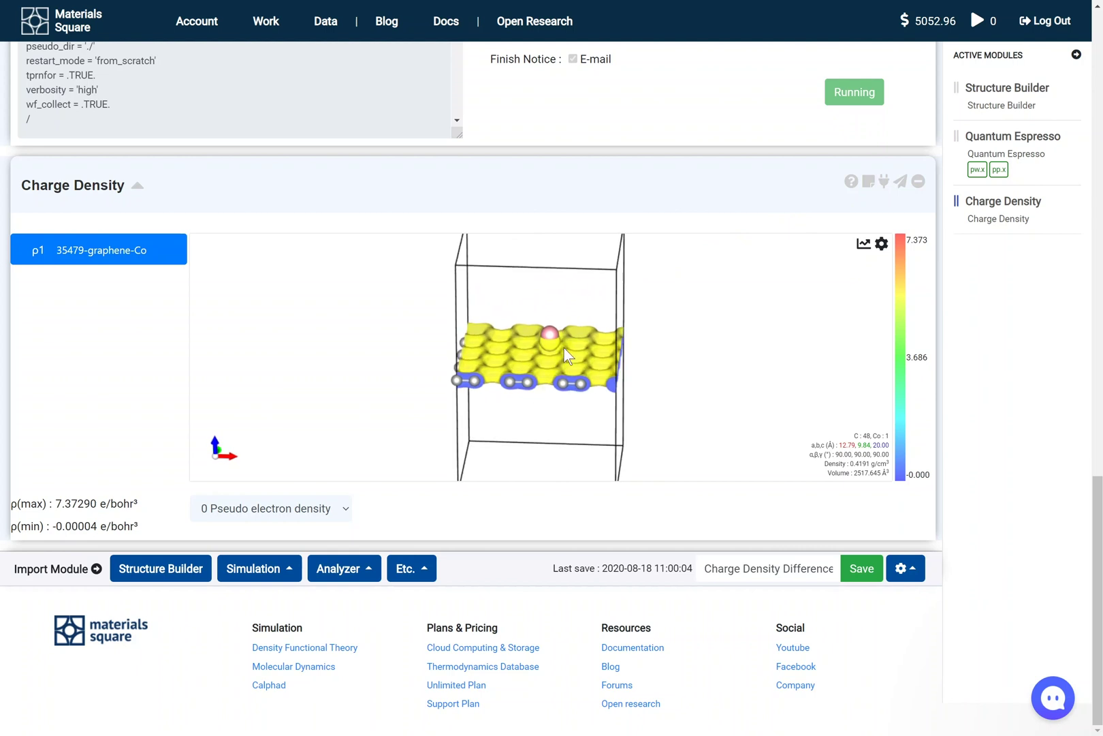
{"action": "scroll", "coordinate": [563, 347], "scroll_direction": "up", "scroll_amount": 5}
{"action": "left_click_drag", "start_coordinate": [483, 374], "coordinate": [476, 378]}
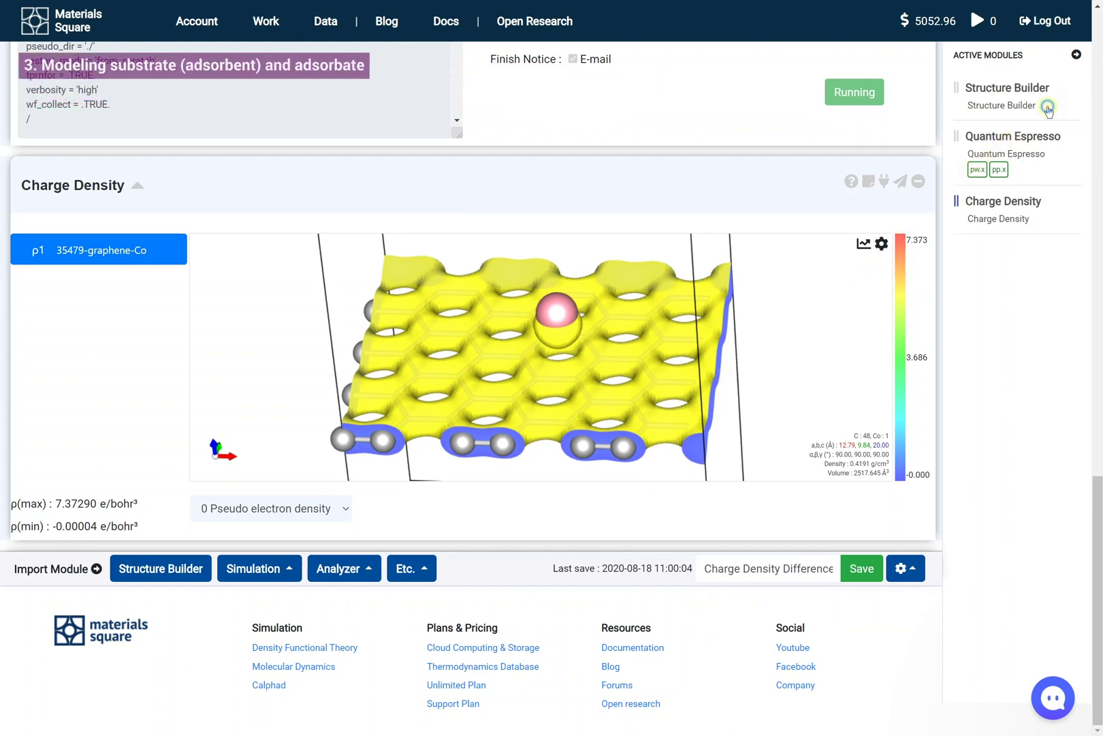
Step: Import the Final relaxed structure from Quantum Espresso job 35479 into the Structure Builder
{"action": "left_click", "coordinate": [1047, 107]}
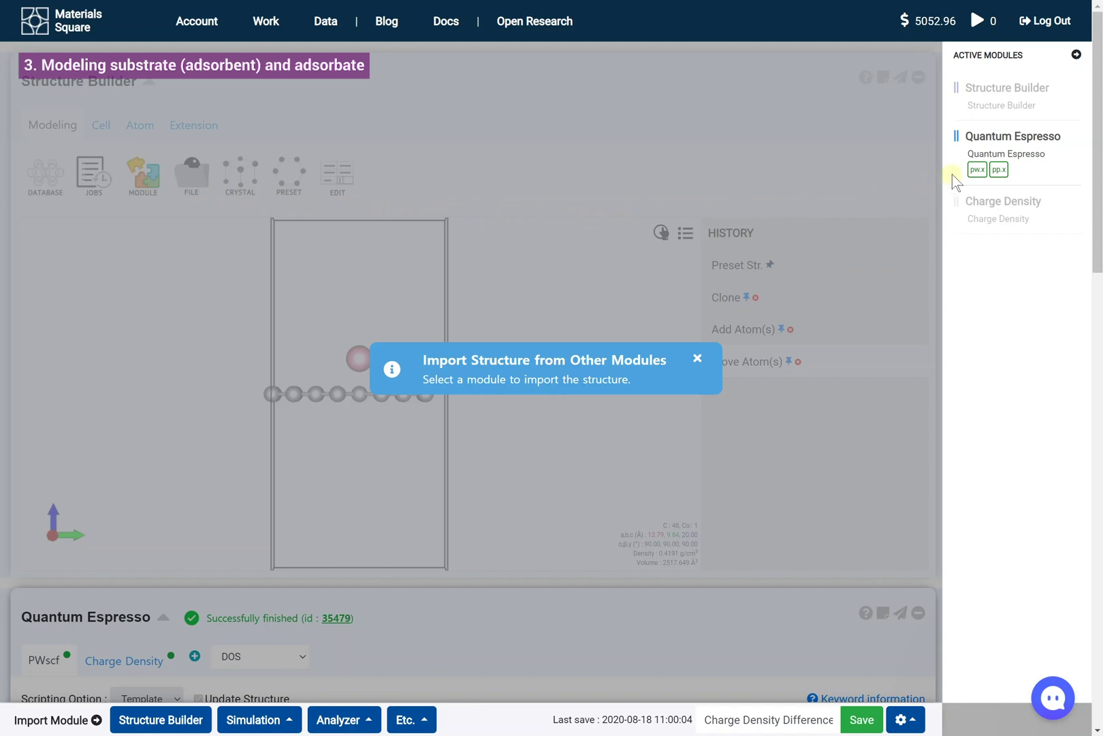
{"action": "left_click", "coordinate": [1033, 166]}
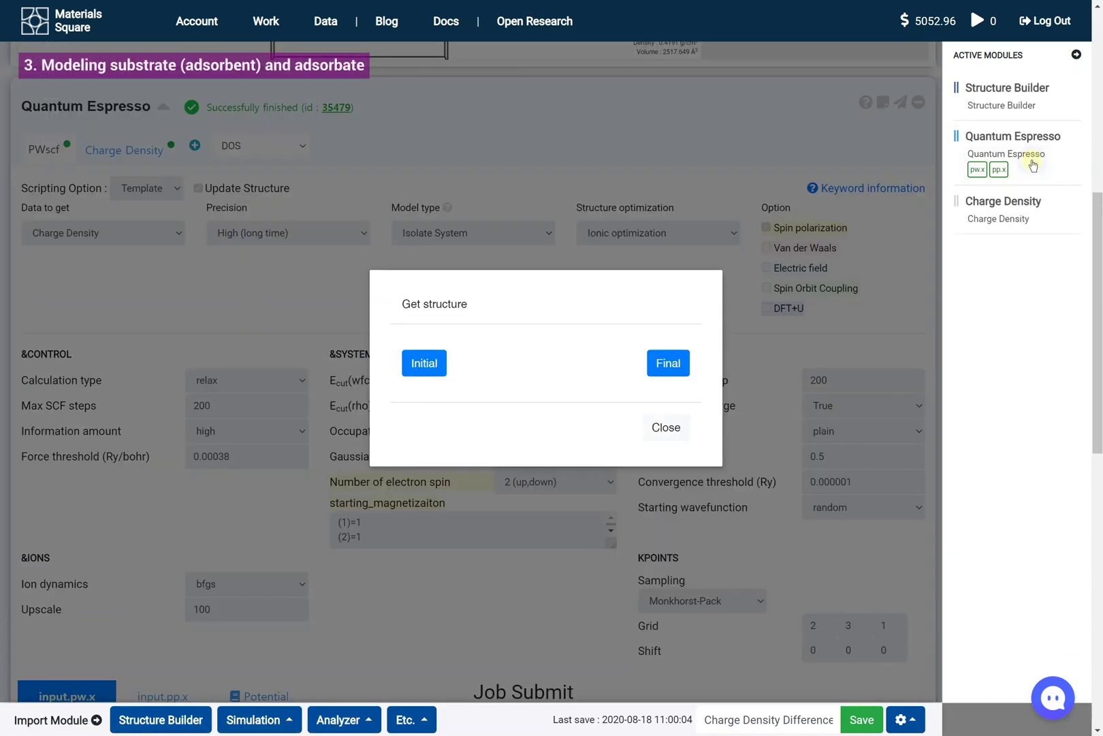
{"action": "left_click", "coordinate": [682, 363]}
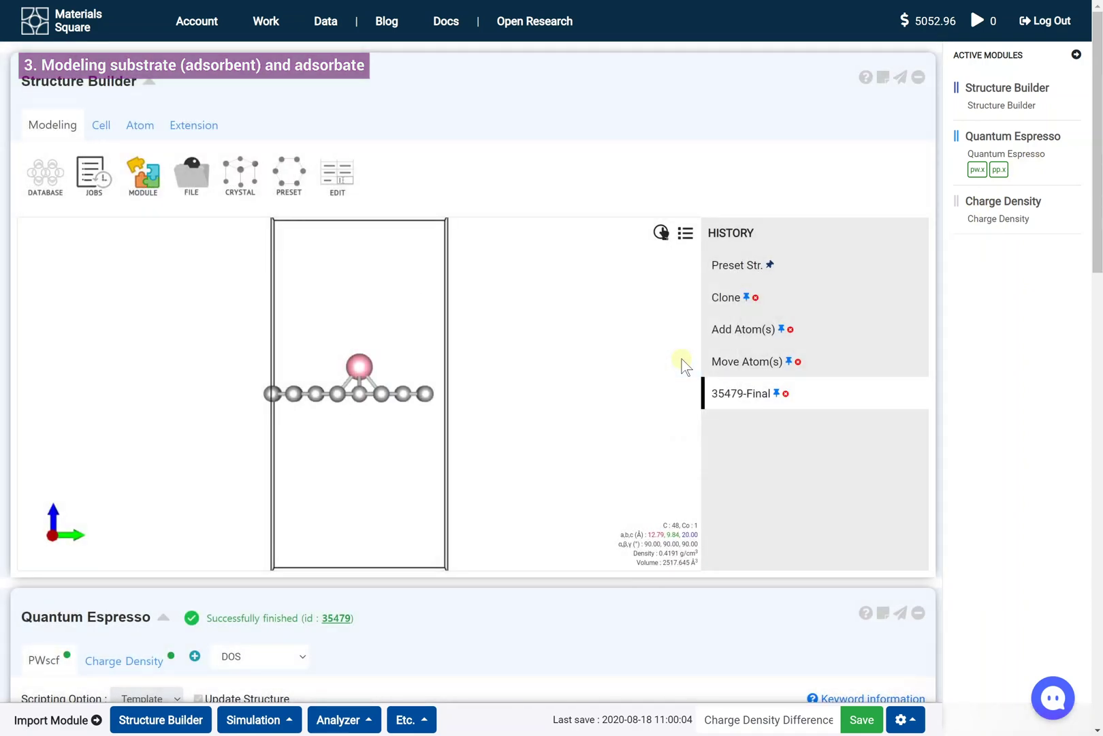
Step: Add two more copies of the structure in the Structure List
{"action": "left_click", "coordinate": [686, 233]}
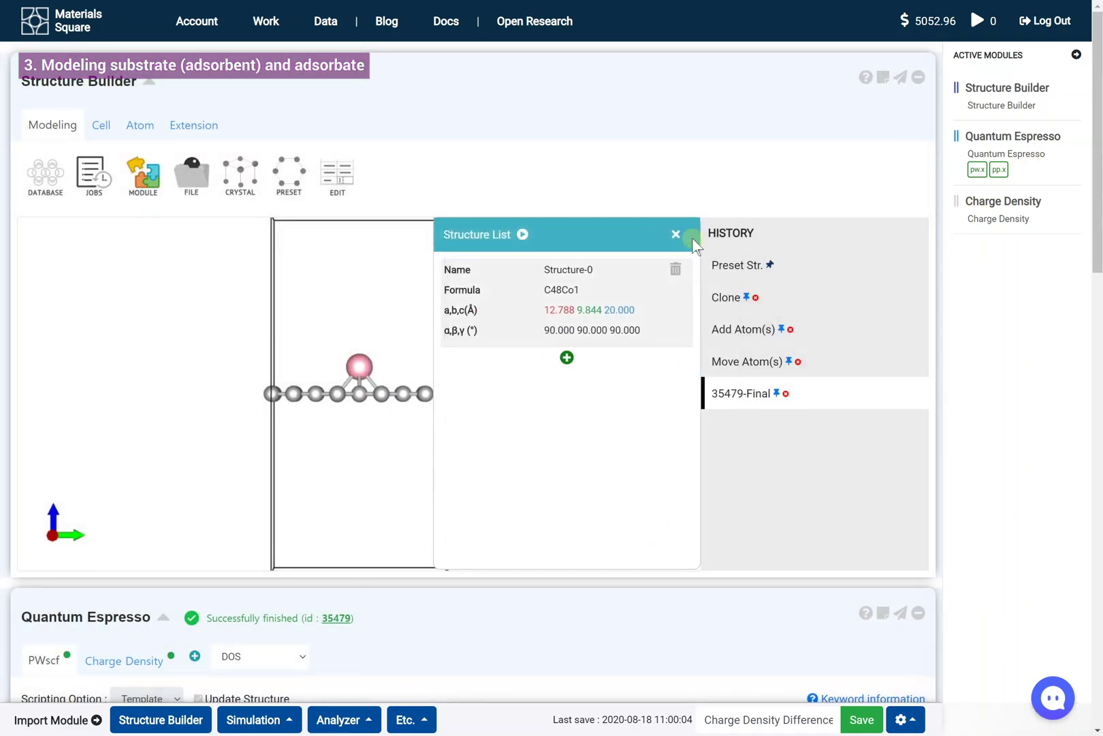
{"action": "left_click", "coordinate": [567, 358]}
{"action": "left_click", "coordinate": [567, 446]}
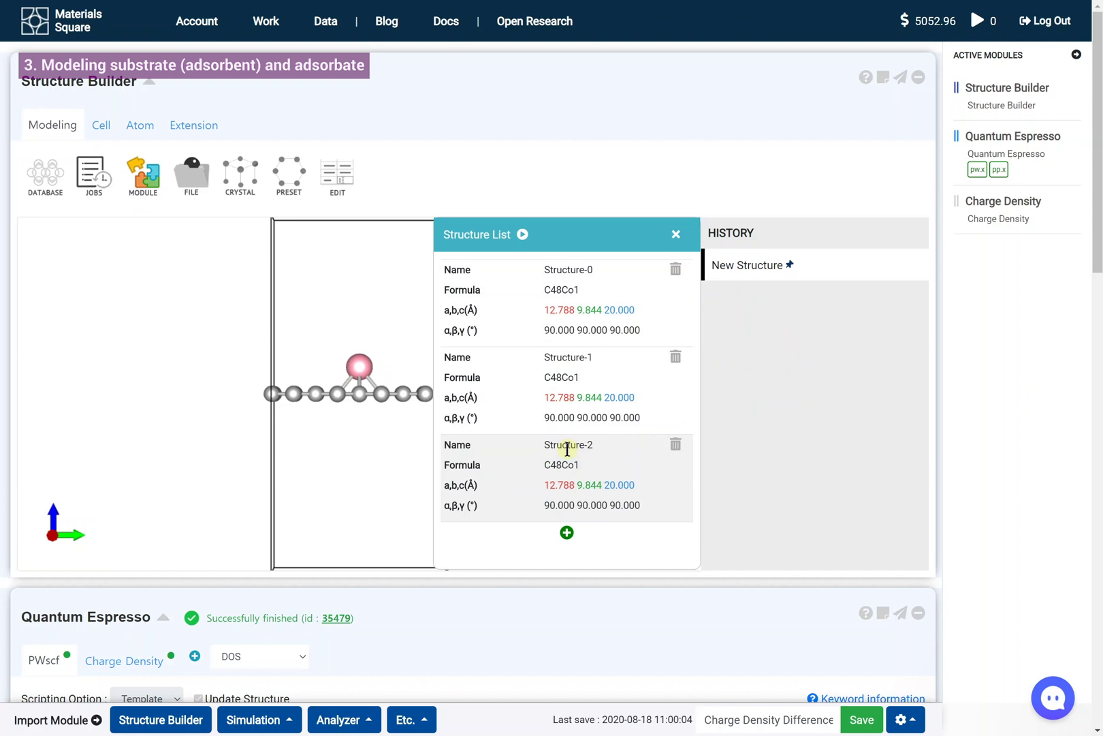
Step: Rename the first two structures to 'Adsorption structure' and 'Graphene'
{"action": "left_click", "coordinate": [586, 270]}
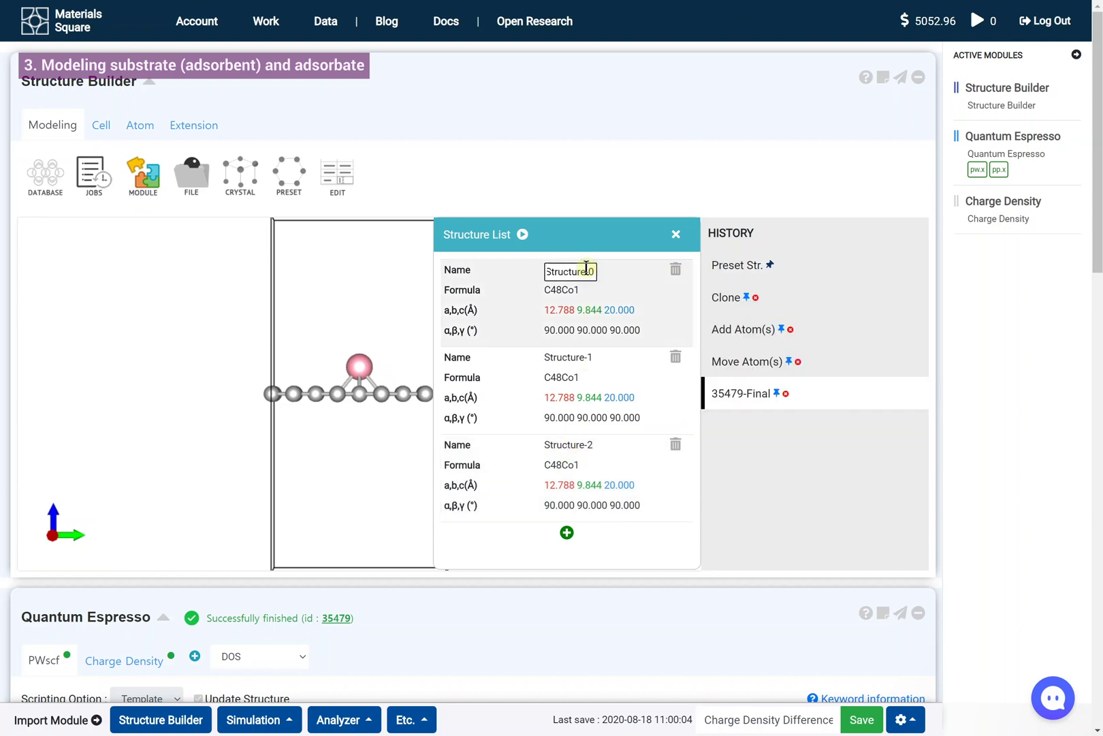
{"action": "key", "text": "ctrl+a"}
{"action": "type", "text": "Adsorption structure"}
{"action": "key", "text": "Return"}
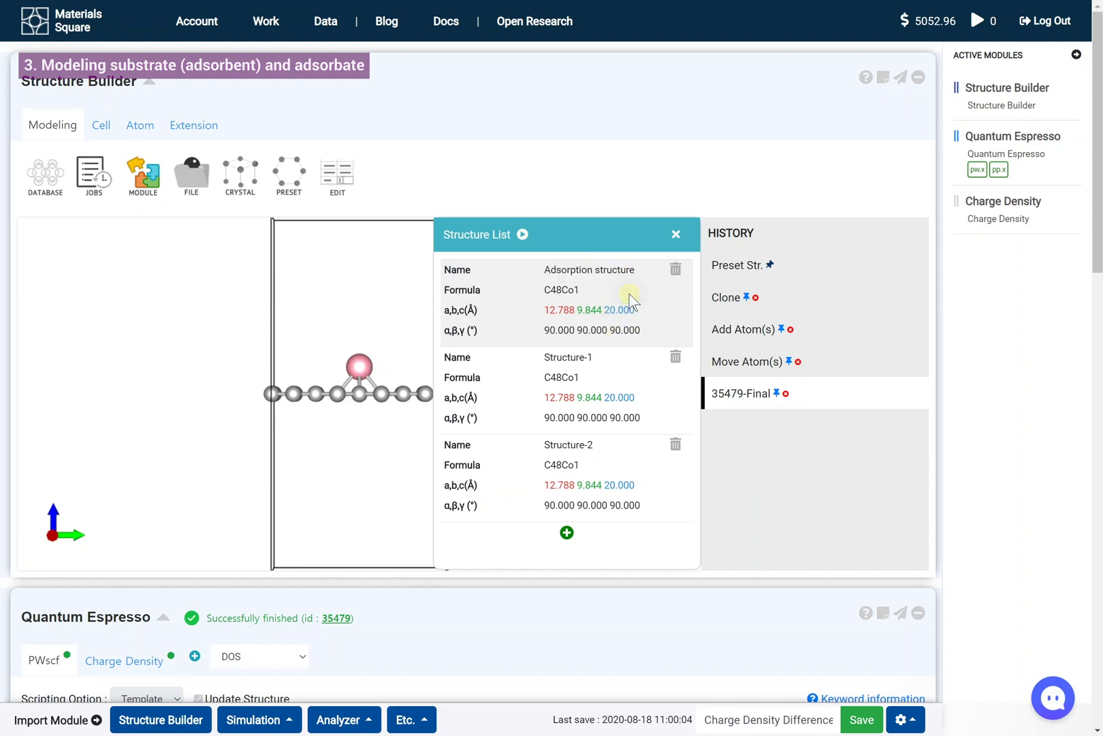
{"action": "left_click", "coordinate": [575, 362]}
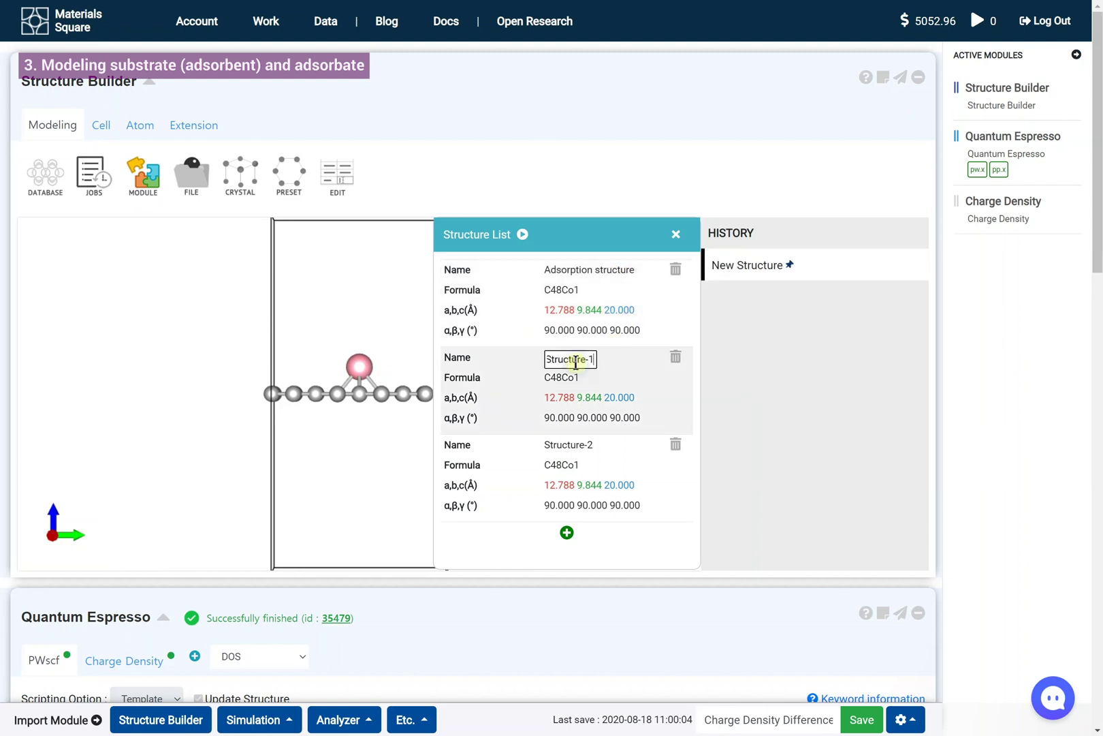
{"action": "key", "text": "ctrl+a"}
{"action": "type", "text": "G"}
{"action": "left_click", "coordinate": [595, 374]}
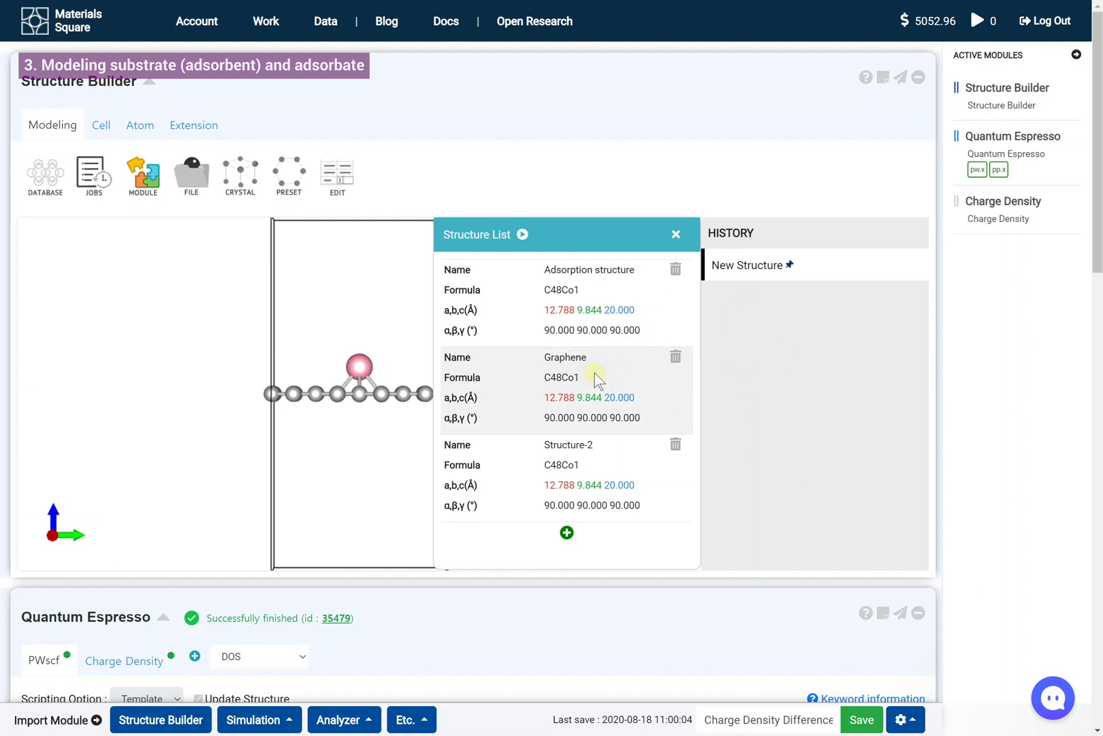
Step: Rename the third structure to 'Co adatom' and move the list off the model
{"action": "left_click", "coordinate": [582, 448]}
{"action": "key", "text": "ctrl+a"}
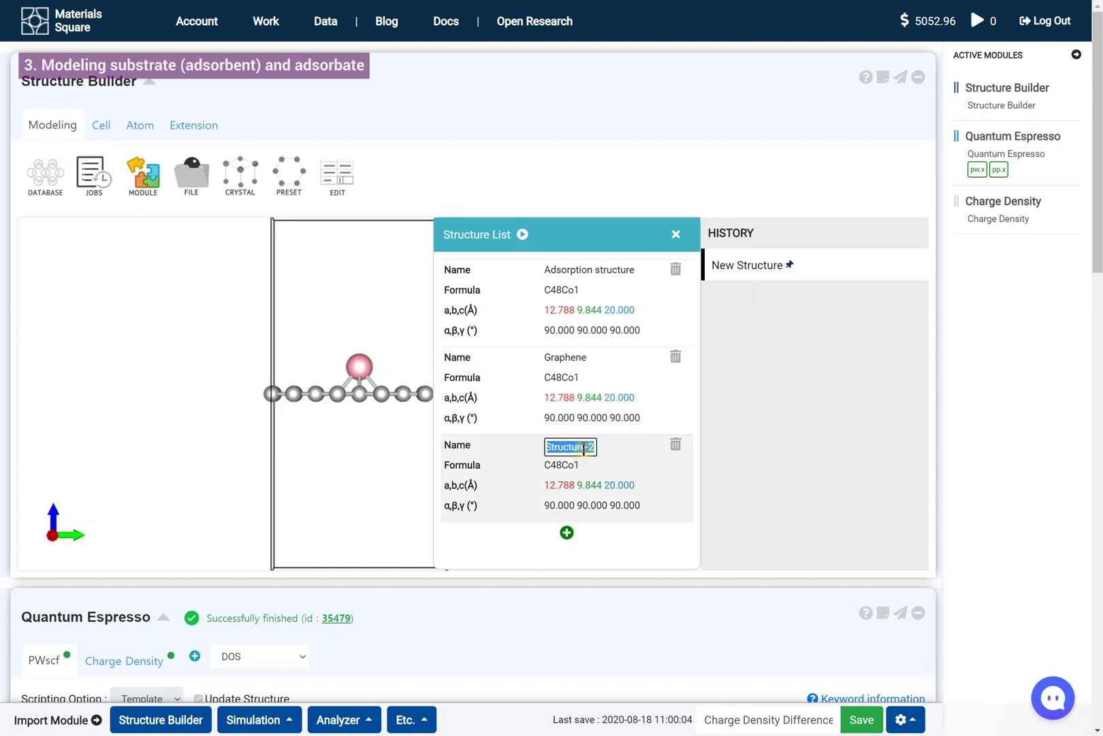
{"action": "type", "text": "Co adatom"}
{"action": "left_click", "coordinate": [611, 465]}
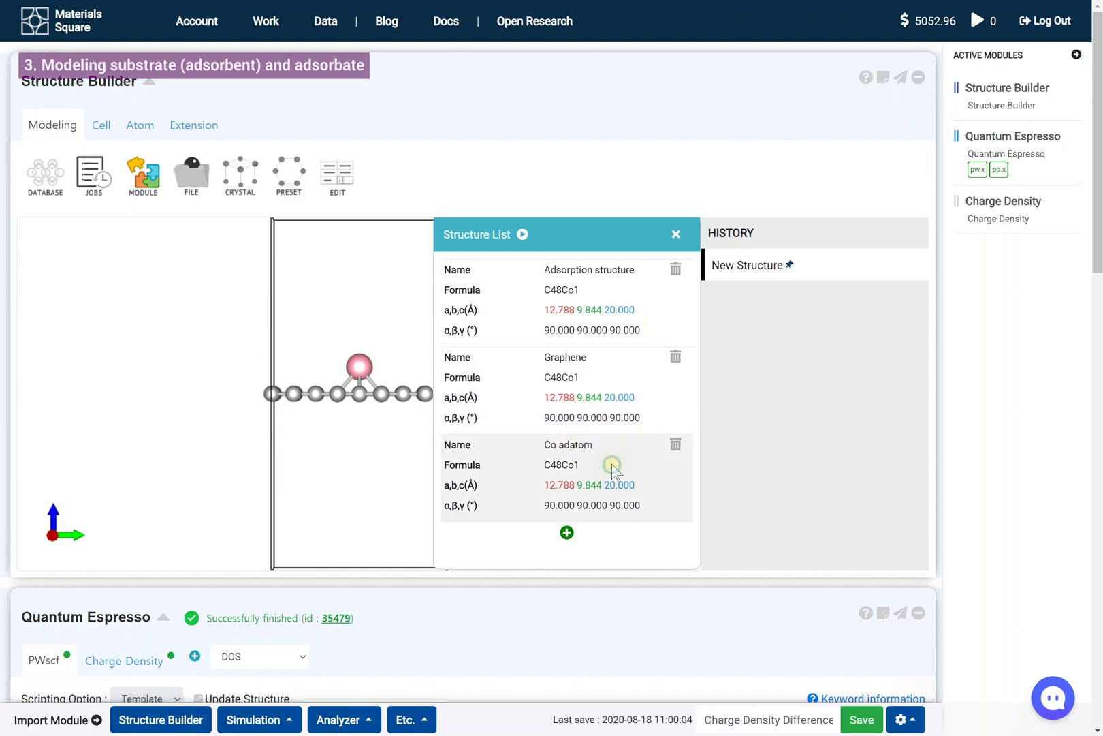
{"action": "left_click", "coordinate": [558, 239]}
{"action": "left_click_drag", "start_coordinate": [558, 240], "coordinate": [800, 245]}
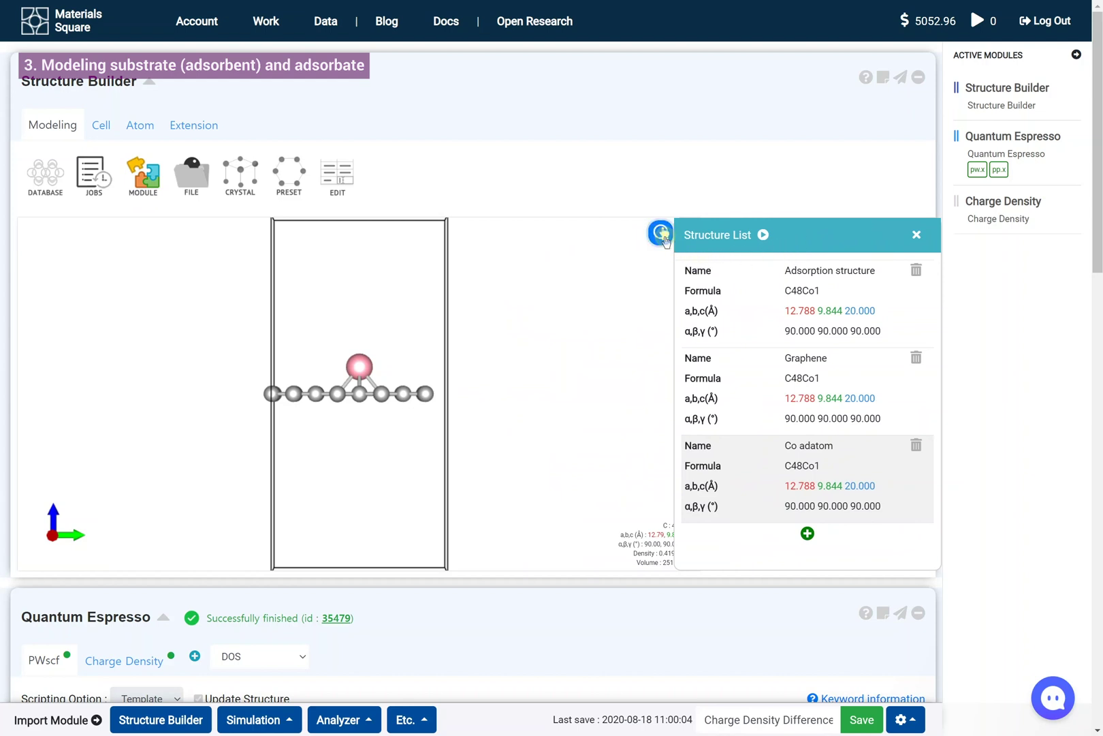
Step: Switch to rectangular selection and delete all carbon atoms from the Co adatom structure
{"action": "left_click", "coordinate": [662, 234]}
{"action": "left_click", "coordinate": [846, 347]}
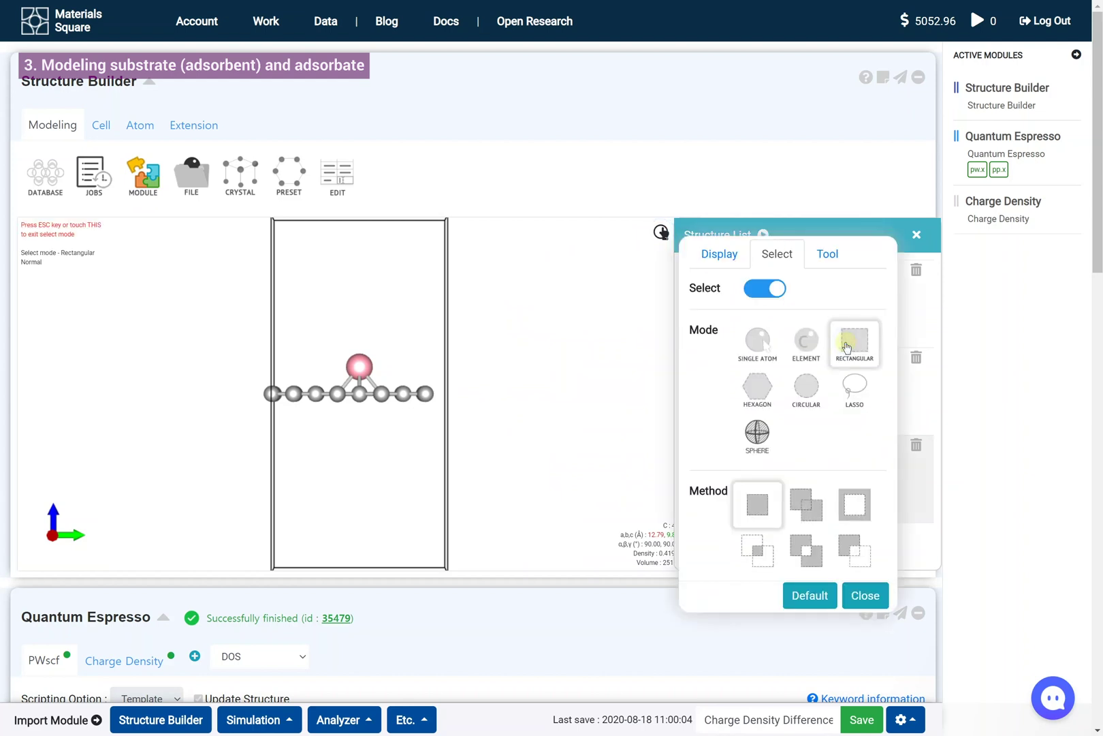
{"action": "left_click", "coordinate": [868, 594]}
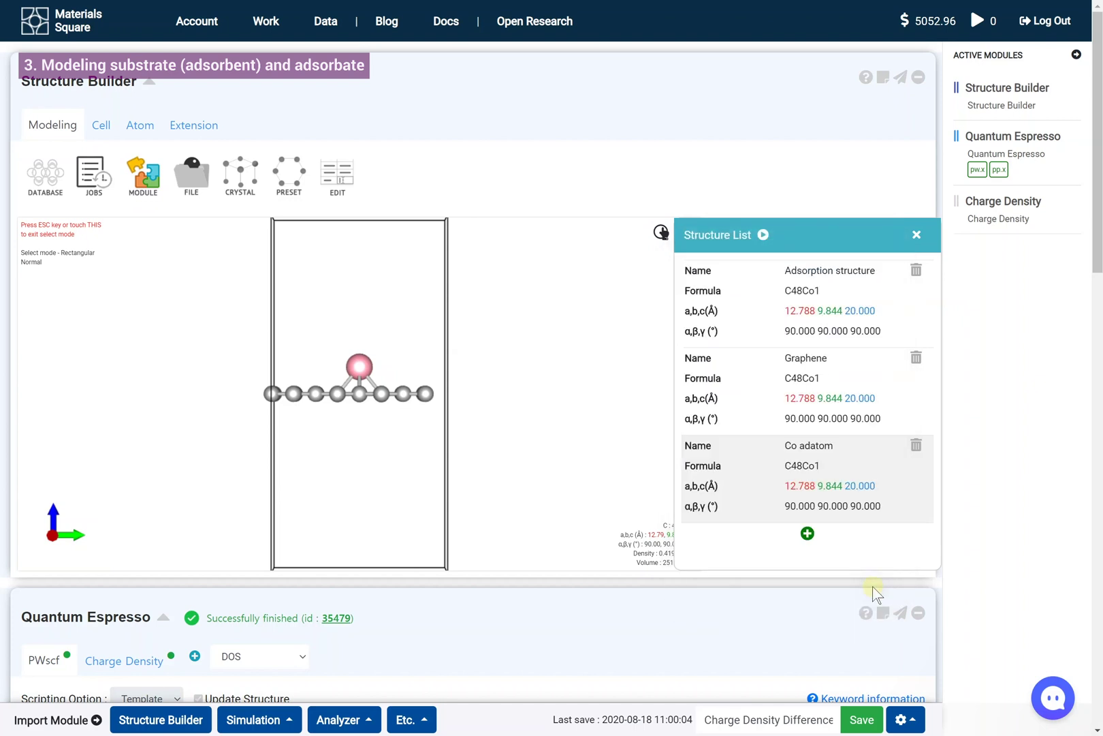
{"action": "left_click_drag", "start_coordinate": [261, 384], "coordinate": [461, 426]}
{"action": "key", "text": "Delete"}
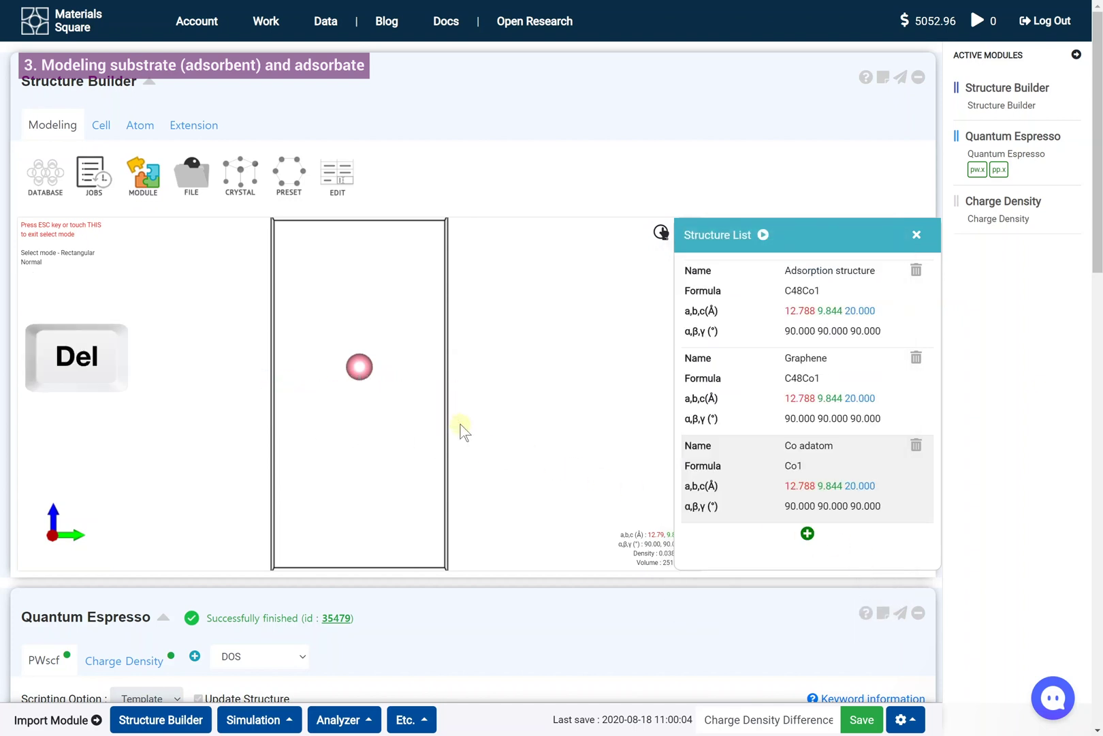
Step: Delete the Co atom from the Graphene structure, leaving only C48
{"action": "left_click", "coordinate": [780, 396]}
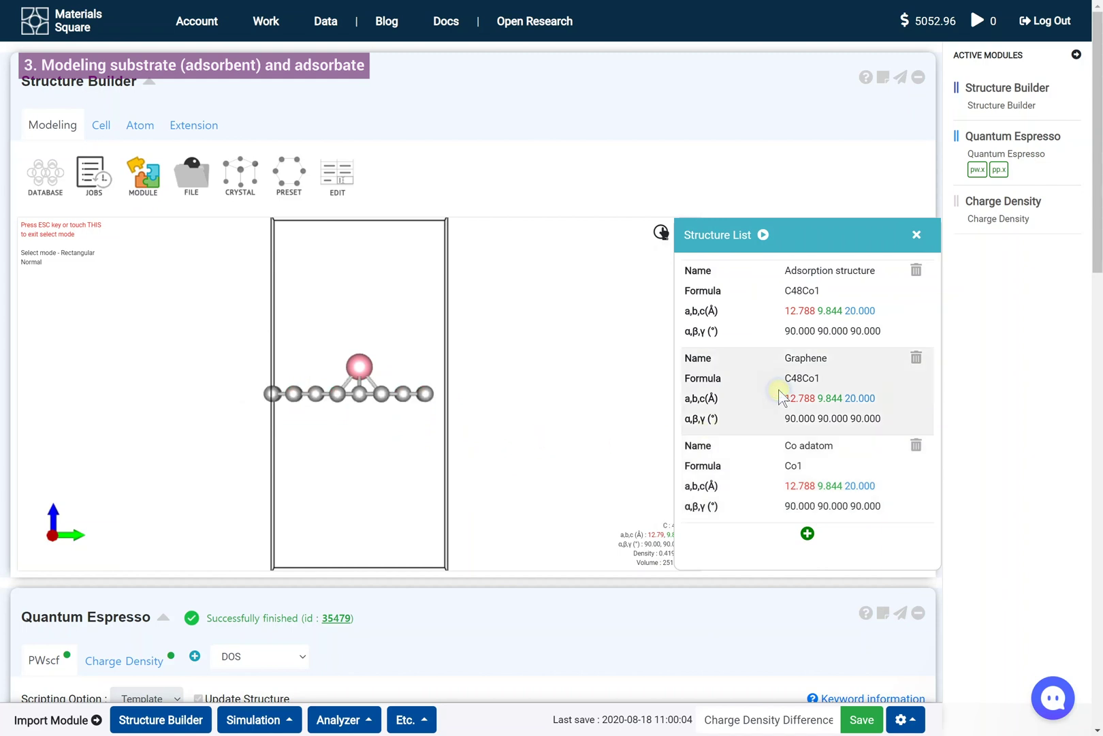
{"action": "key", "text": "Delete"}
{"action": "left_click_drag", "start_coordinate": [325, 351], "coordinate": [388, 394]}
{"action": "key", "text": "Delete"}
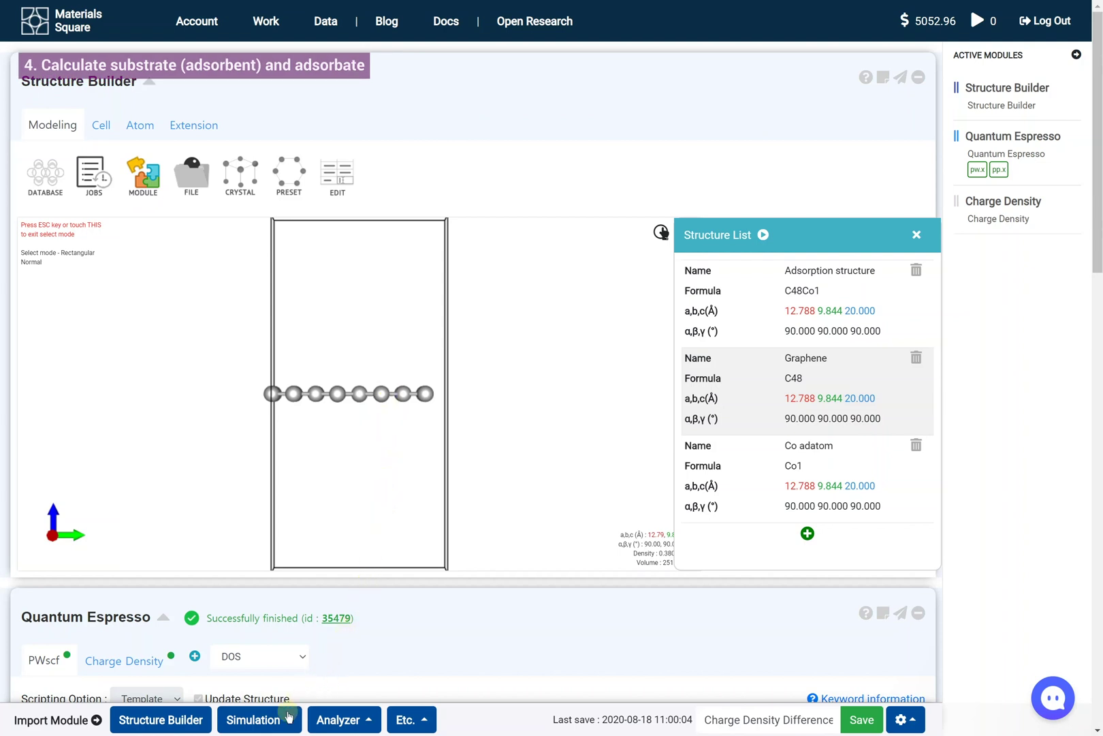
Step: Add a general DFT (Quantum Espresso) module and connect it to the Structure Builder
{"action": "left_click", "coordinate": [284, 720]}
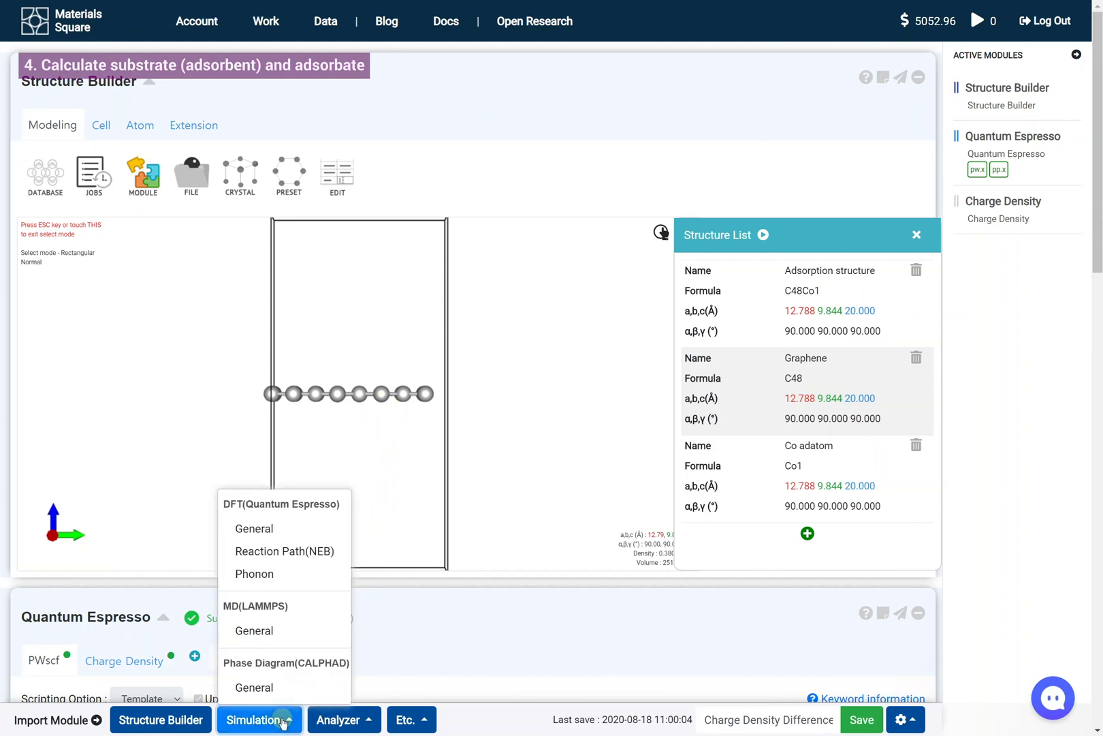
{"action": "left_click", "coordinate": [306, 535]}
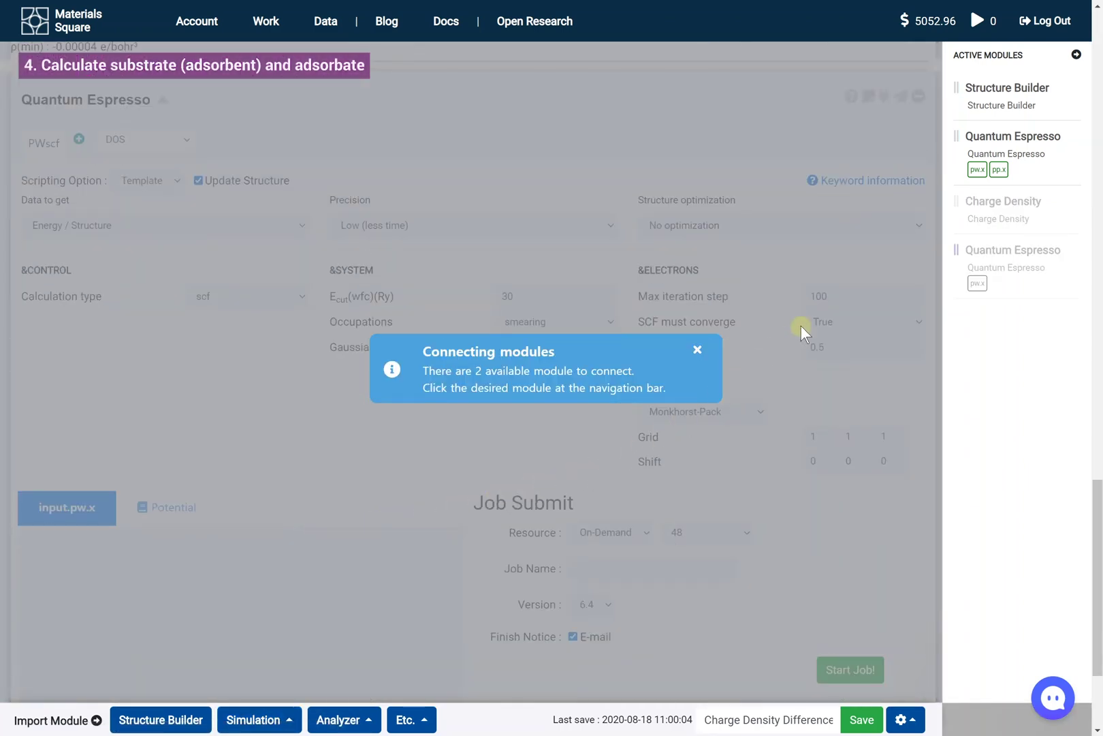
{"action": "left_click", "coordinate": [976, 109]}
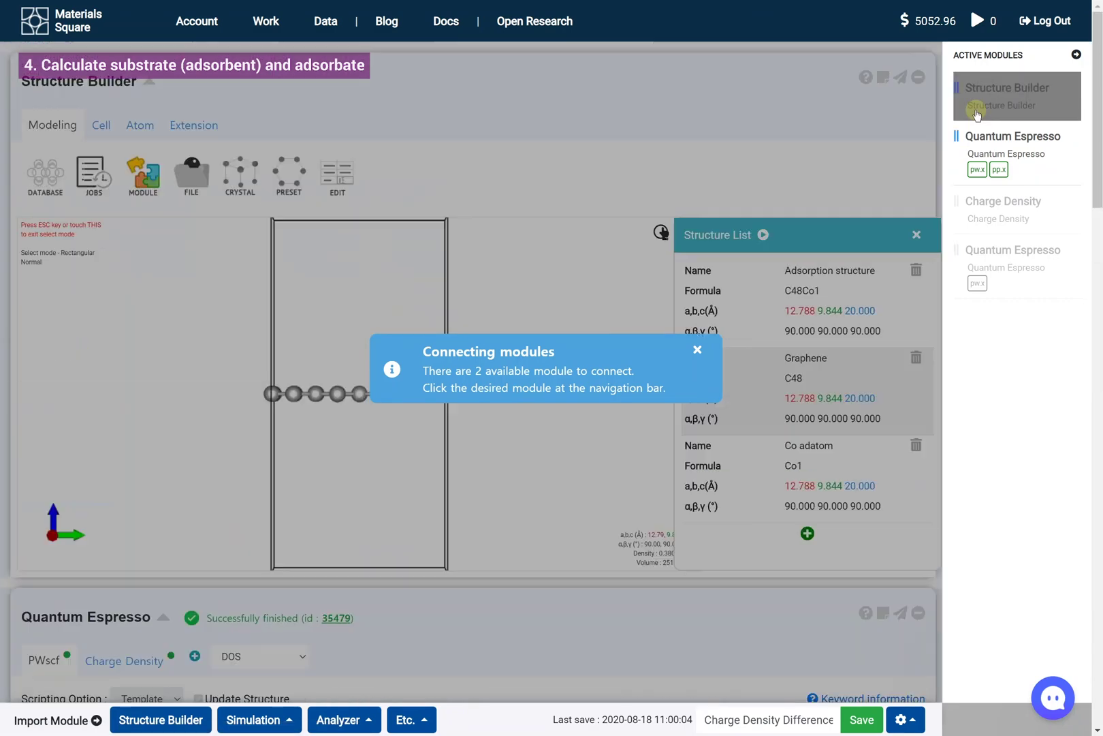
{"action": "left_click", "coordinate": [975, 109]}
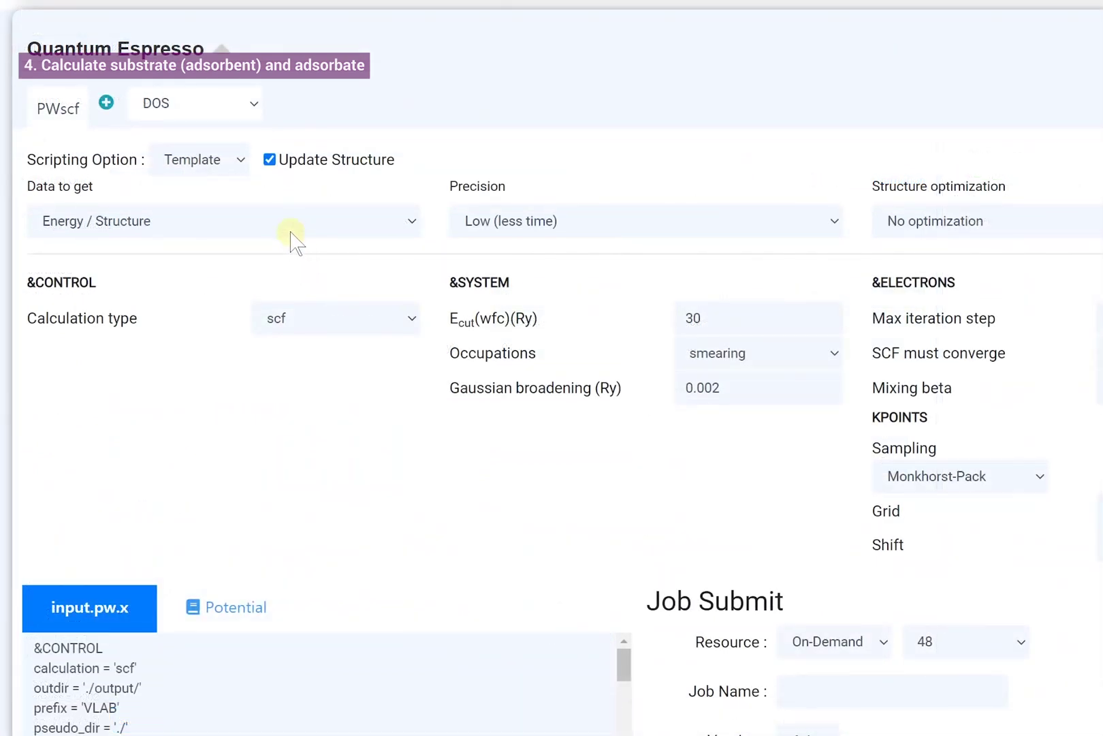
Step: Set Charge Density, High precision, Isolate System, No optimization and spin polarization
{"action": "left_click", "coordinate": [291, 233]}
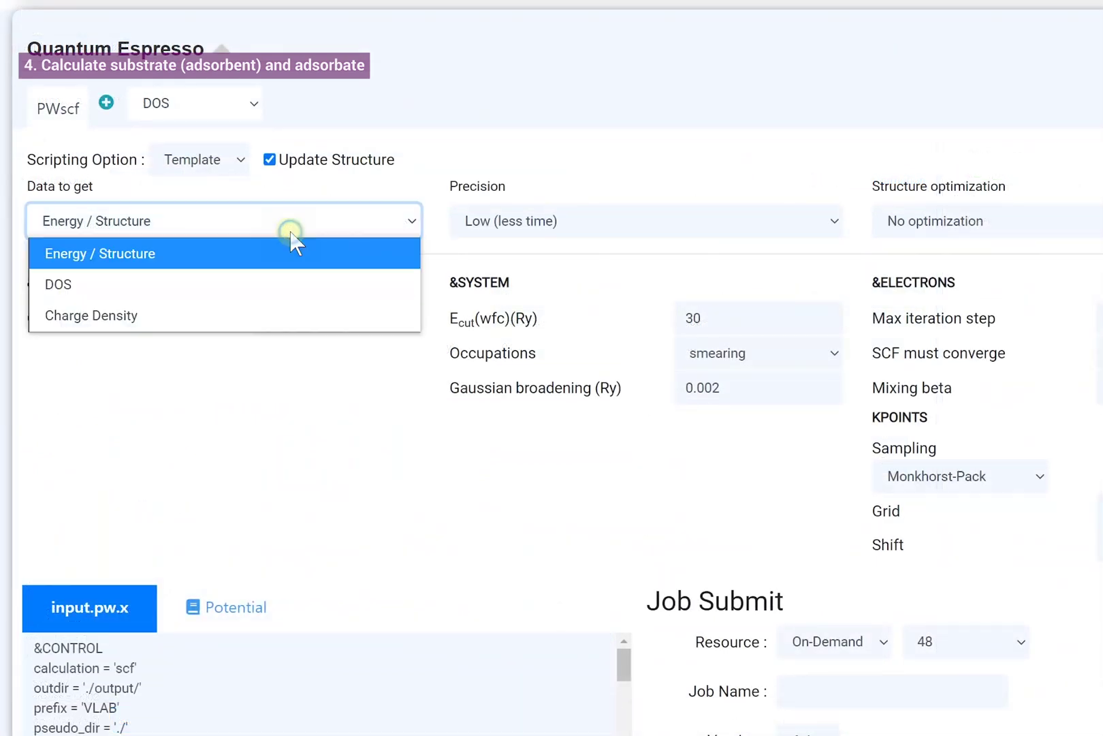
{"action": "left_click", "coordinate": [291, 316]}
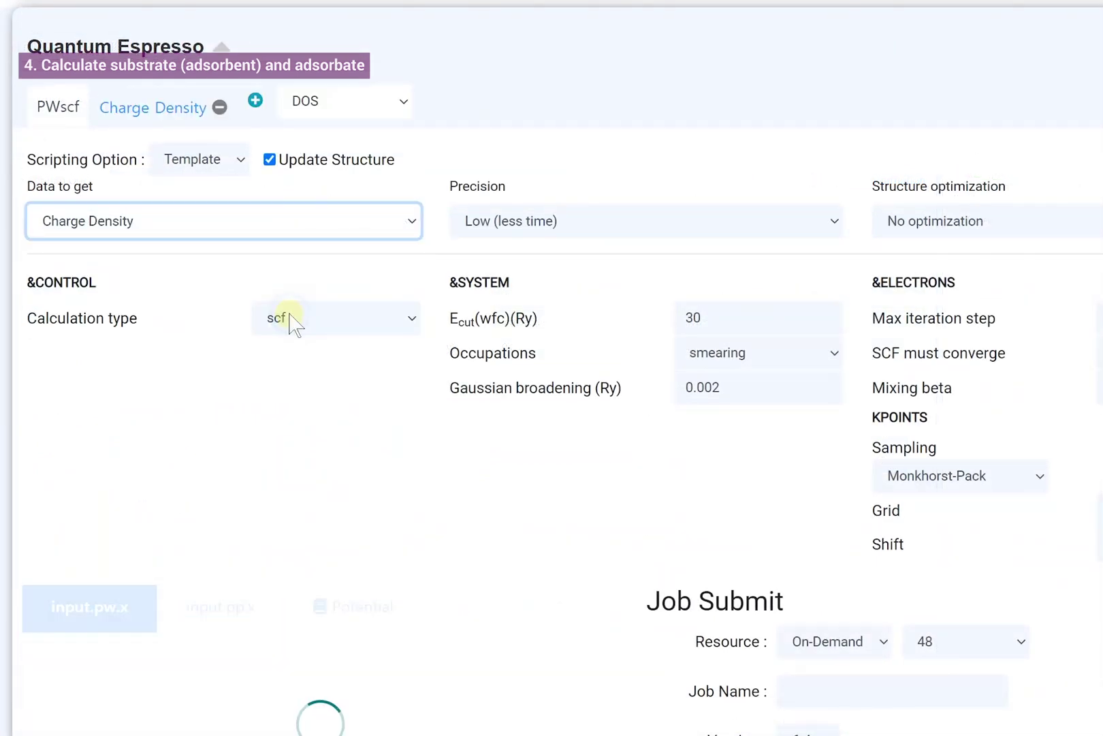
{"action": "left_click", "coordinate": [560, 224]}
{"action": "left_click", "coordinate": [564, 284]}
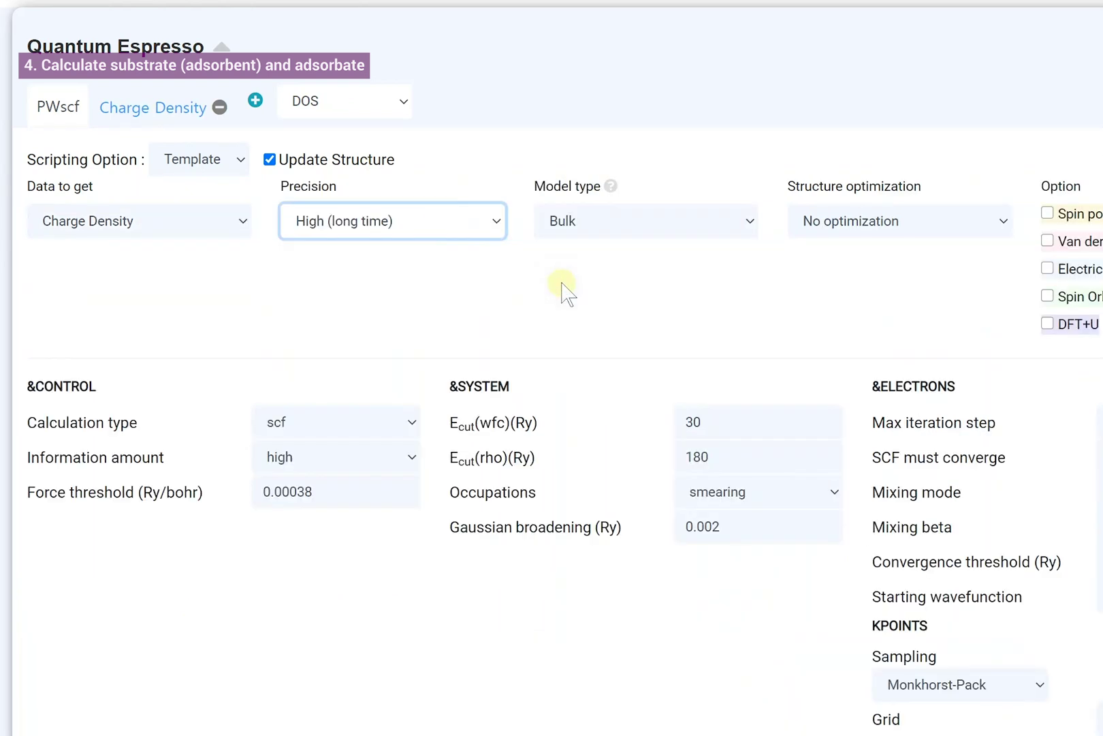
{"action": "left_click", "coordinate": [636, 224]}
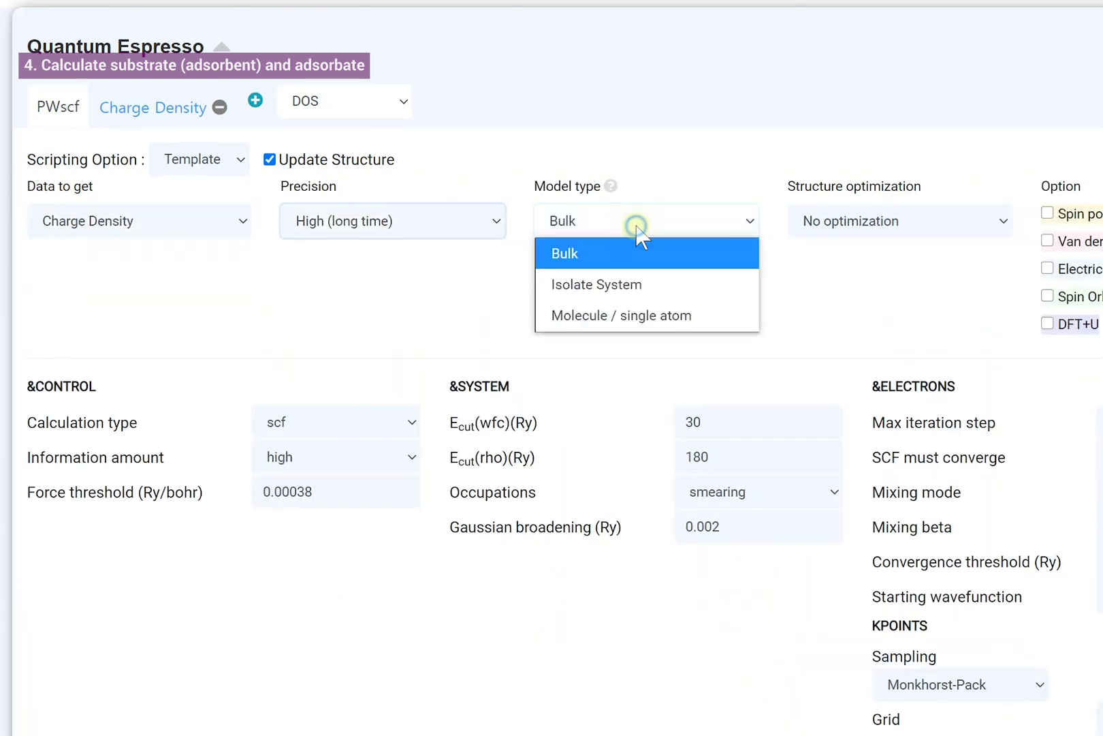
{"action": "left_click", "coordinate": [644, 286]}
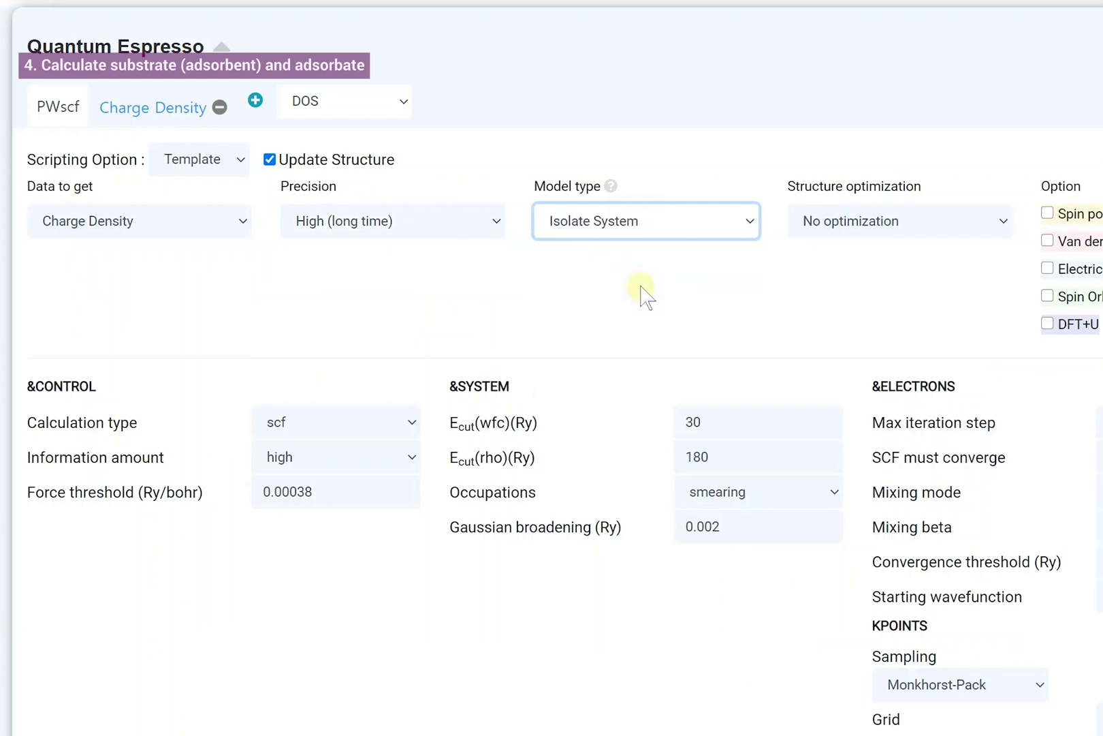
{"action": "left_click", "coordinate": [867, 224]}
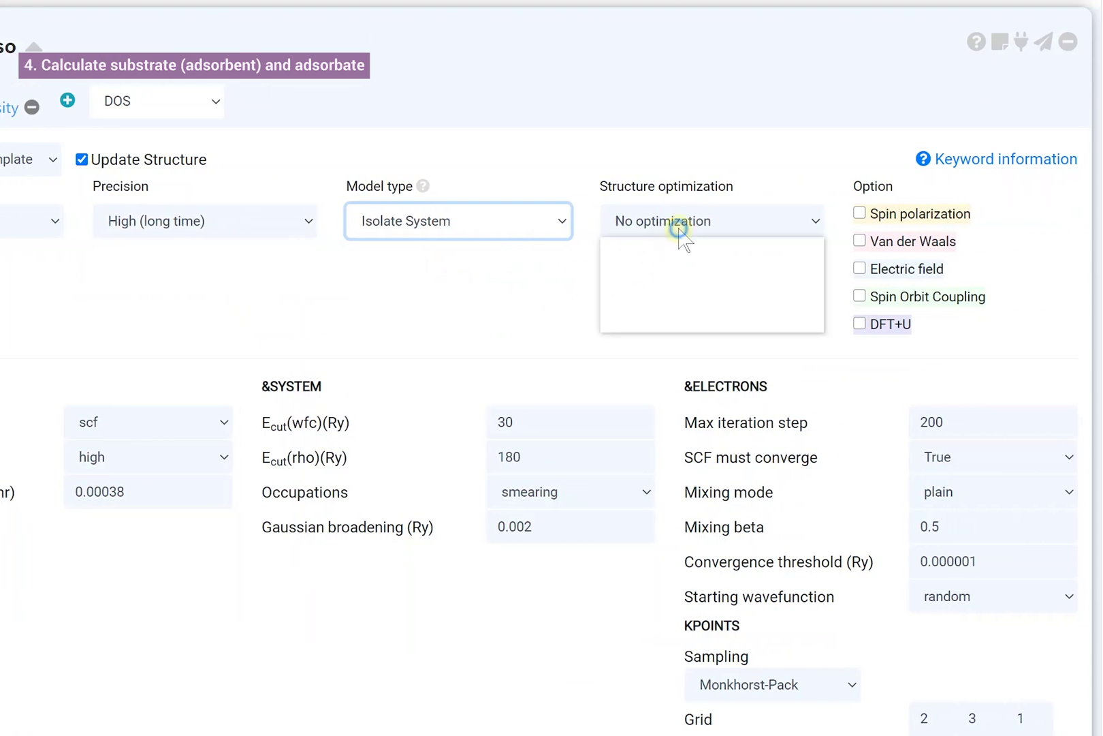
{"action": "left_click", "coordinate": [748, 257]}
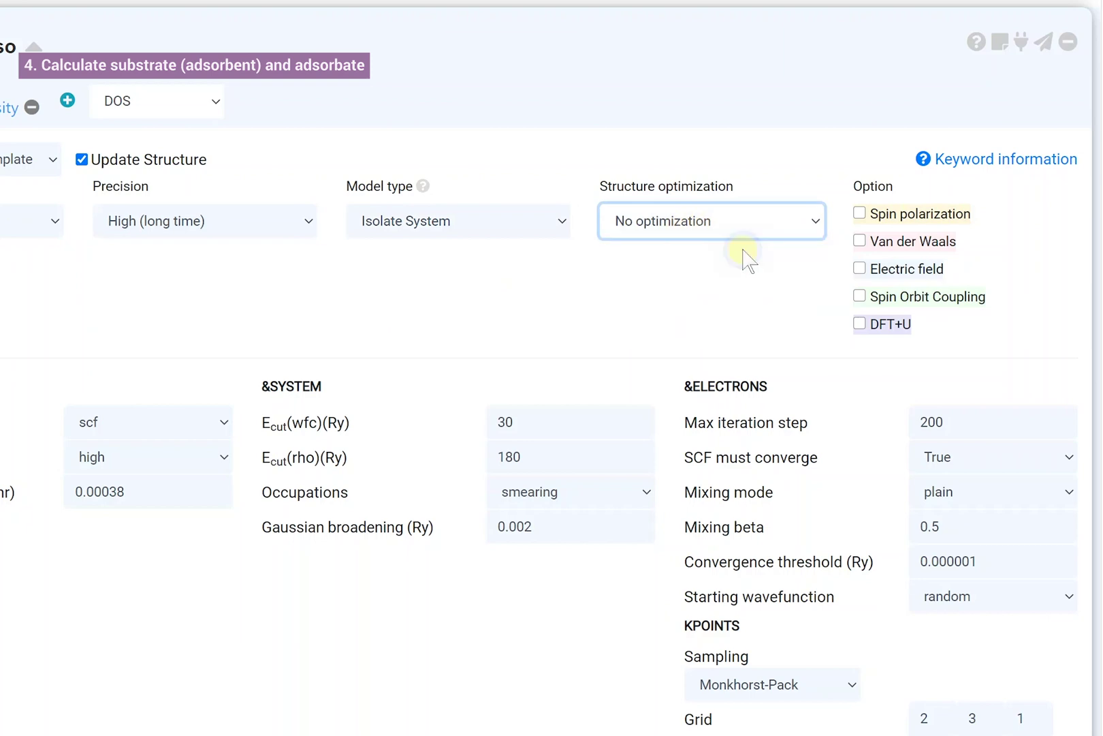
{"action": "left_click", "coordinate": [869, 215]}
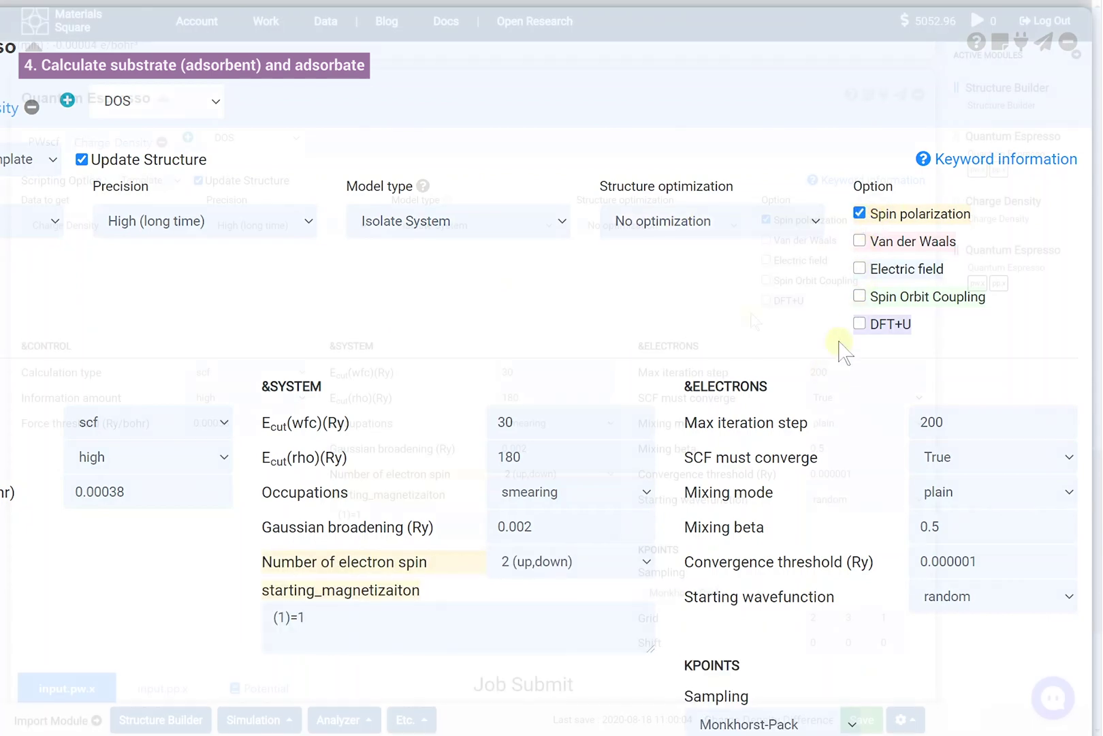
Step: Name the job 'graphene' and submit it
{"action": "scroll", "coordinate": [840, 346], "scroll_direction": "down", "scroll_amount": 2}
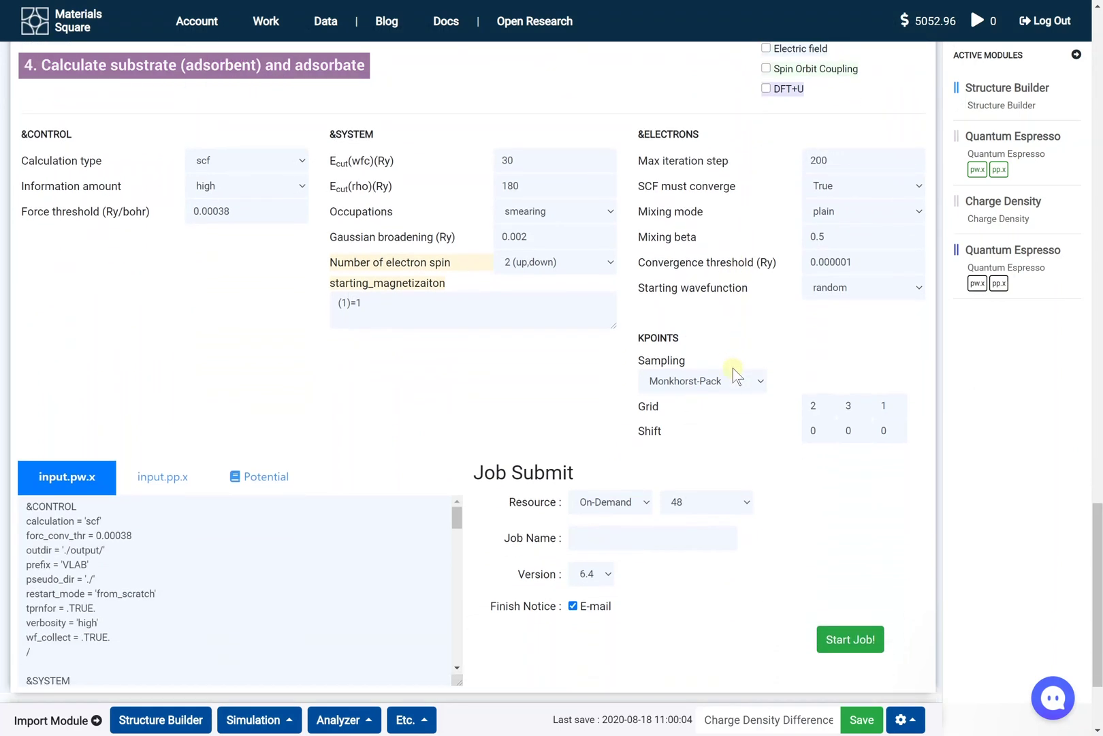
{"action": "left_click", "coordinate": [690, 541]}
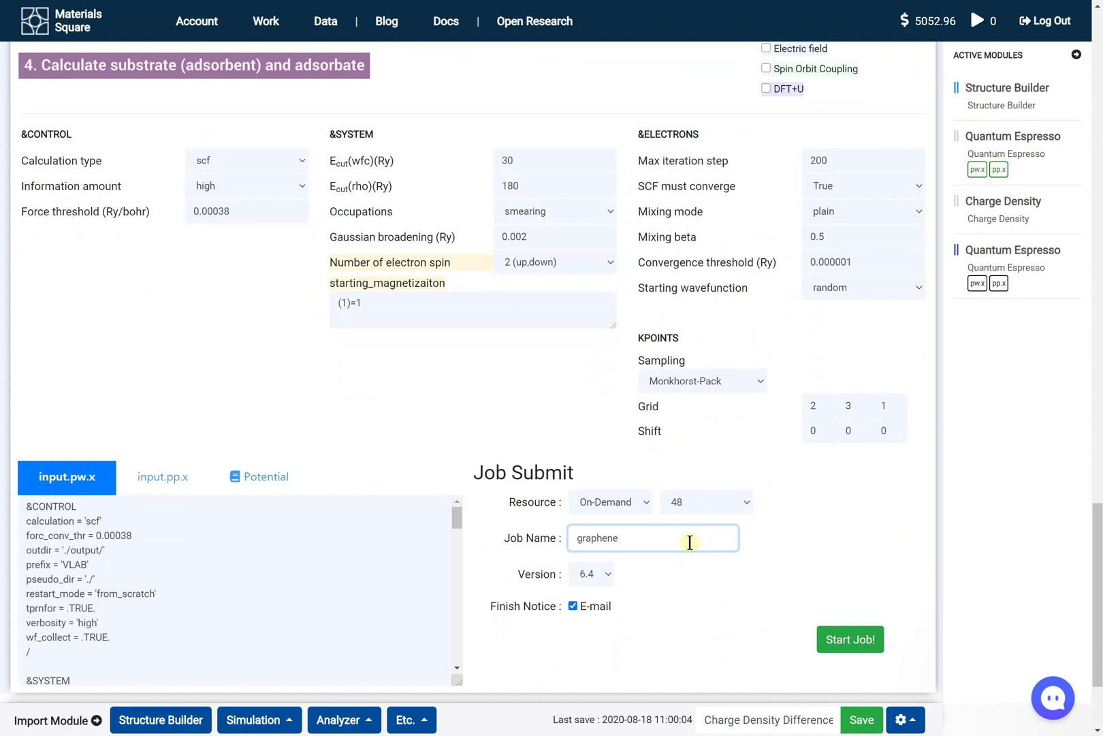
{"action": "left_click", "coordinate": [846, 642]}
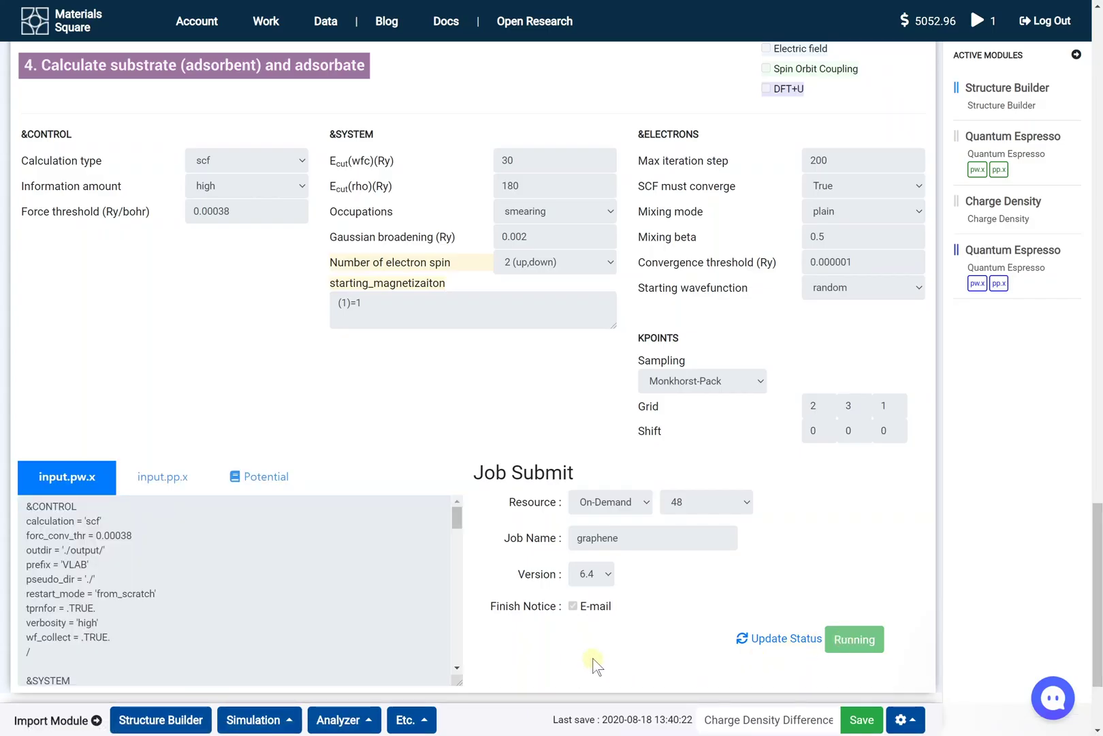
Step: With Co adatom selected, connect another Quantum Espresso DFT module to the Structure Builder, ppn 18
{"action": "left_click", "coordinate": [1007, 88]}
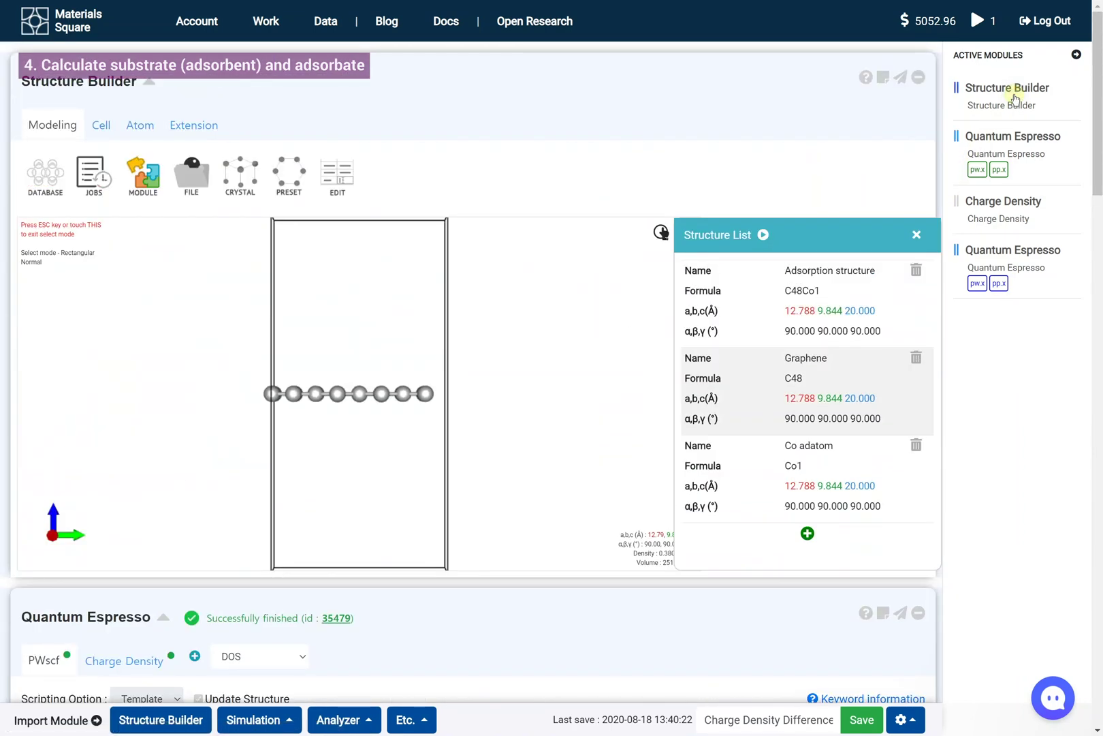
{"action": "left_click", "coordinate": [853, 466]}
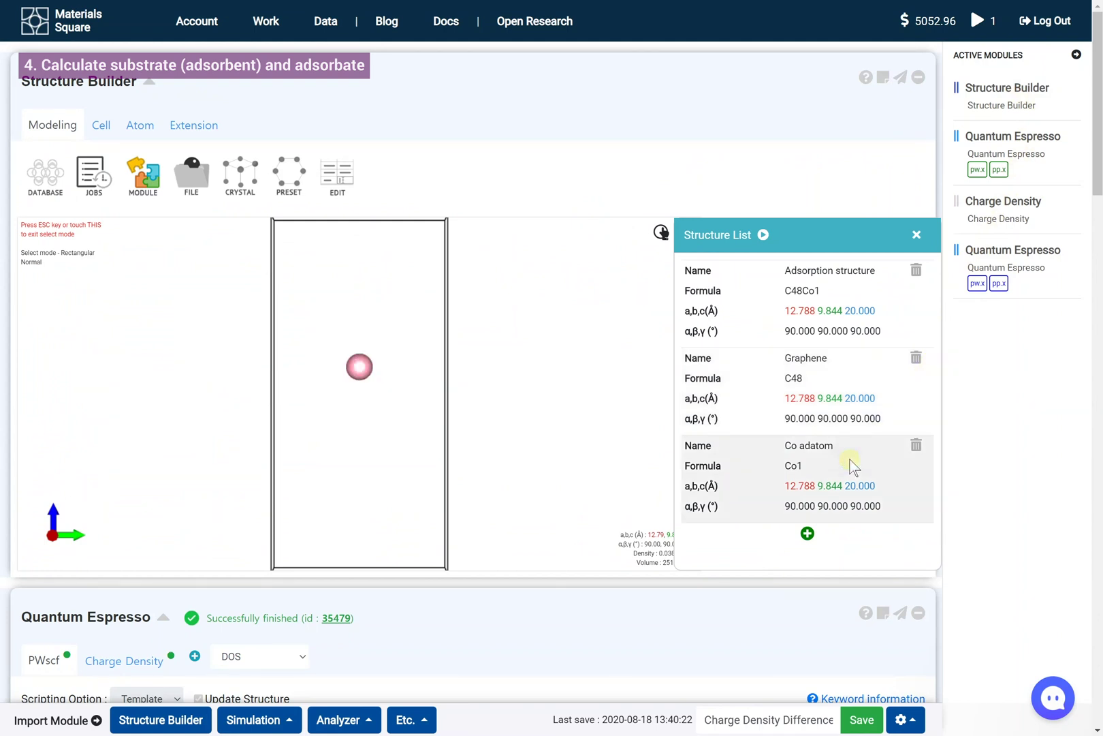
{"action": "left_click", "coordinate": [291, 719]}
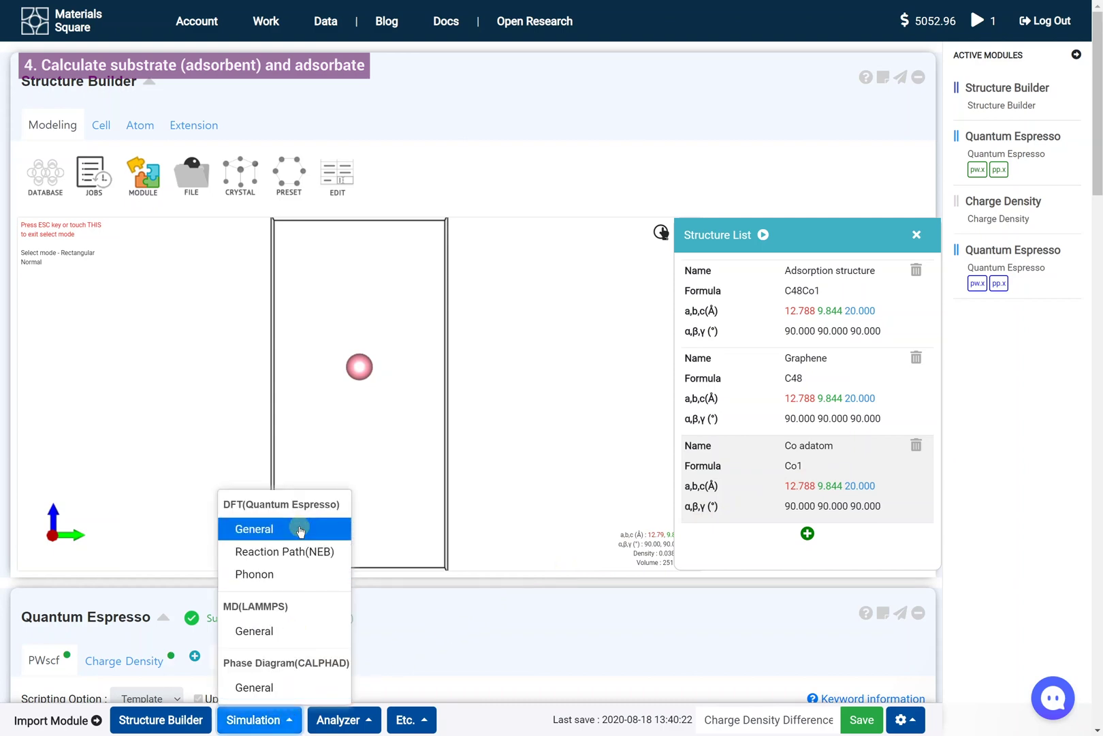
{"action": "left_click", "coordinate": [300, 528]}
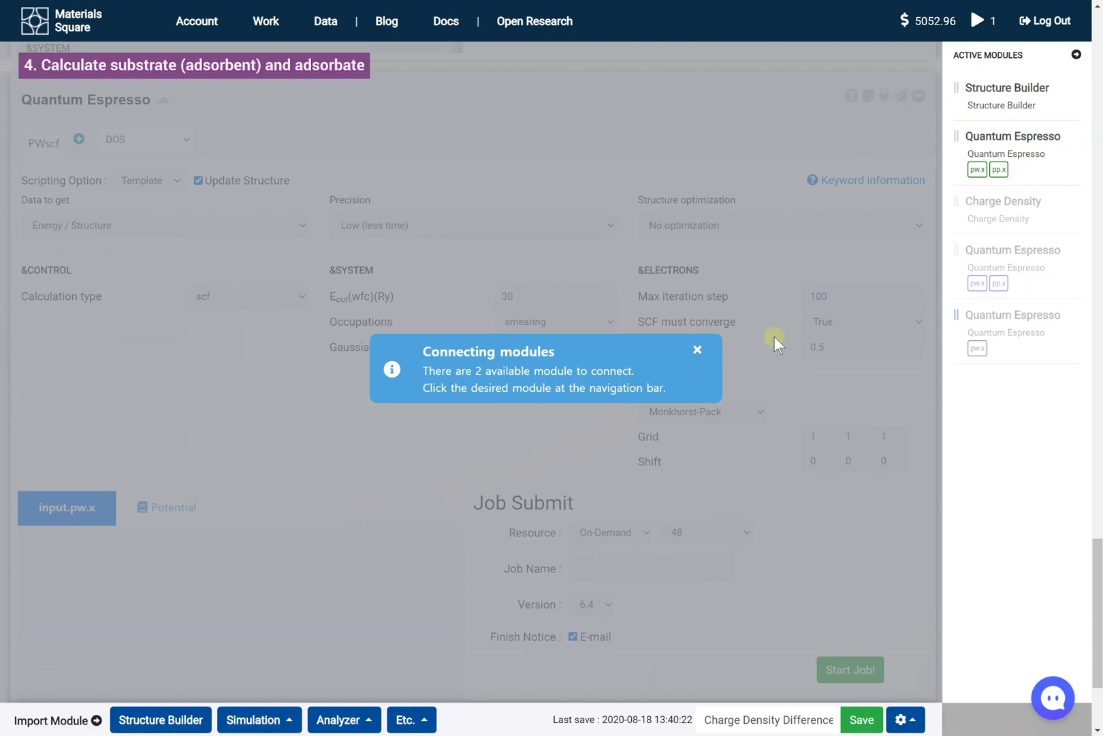
{"action": "left_click", "coordinate": [1033, 96]}
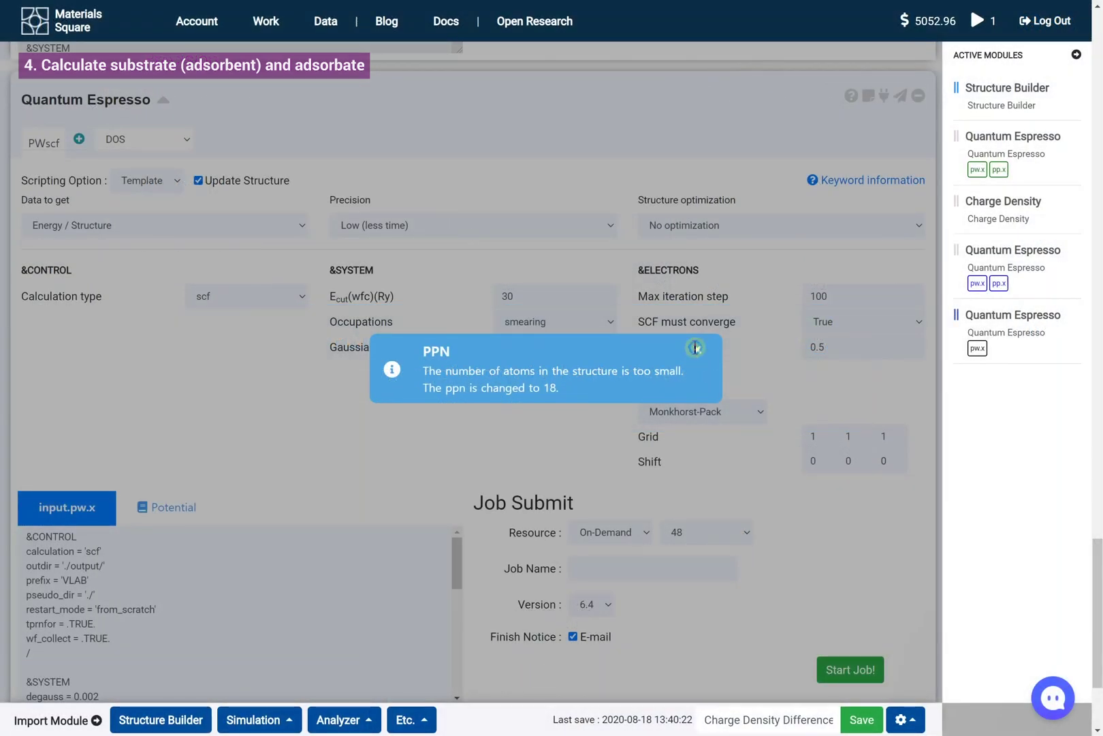
{"action": "left_click", "coordinate": [694, 347]}
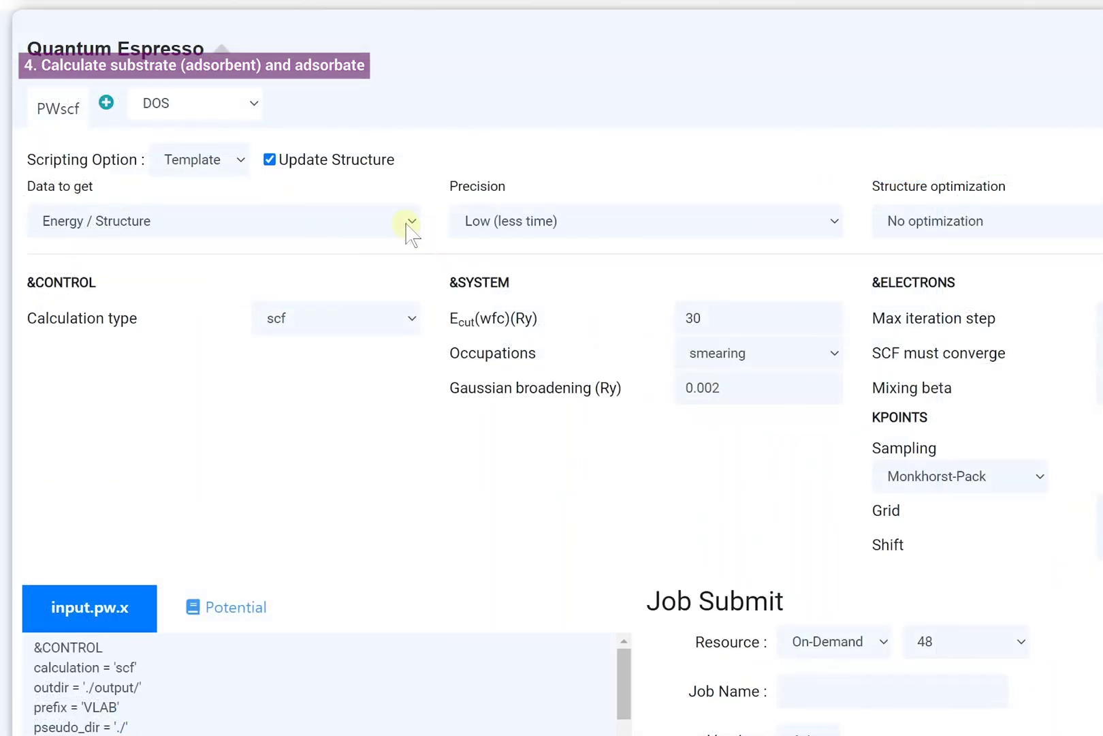
Step: Set Charge Density, High precision, Molecule / single atom, No optimization, and spin polarization
{"action": "left_click", "coordinate": [409, 223]}
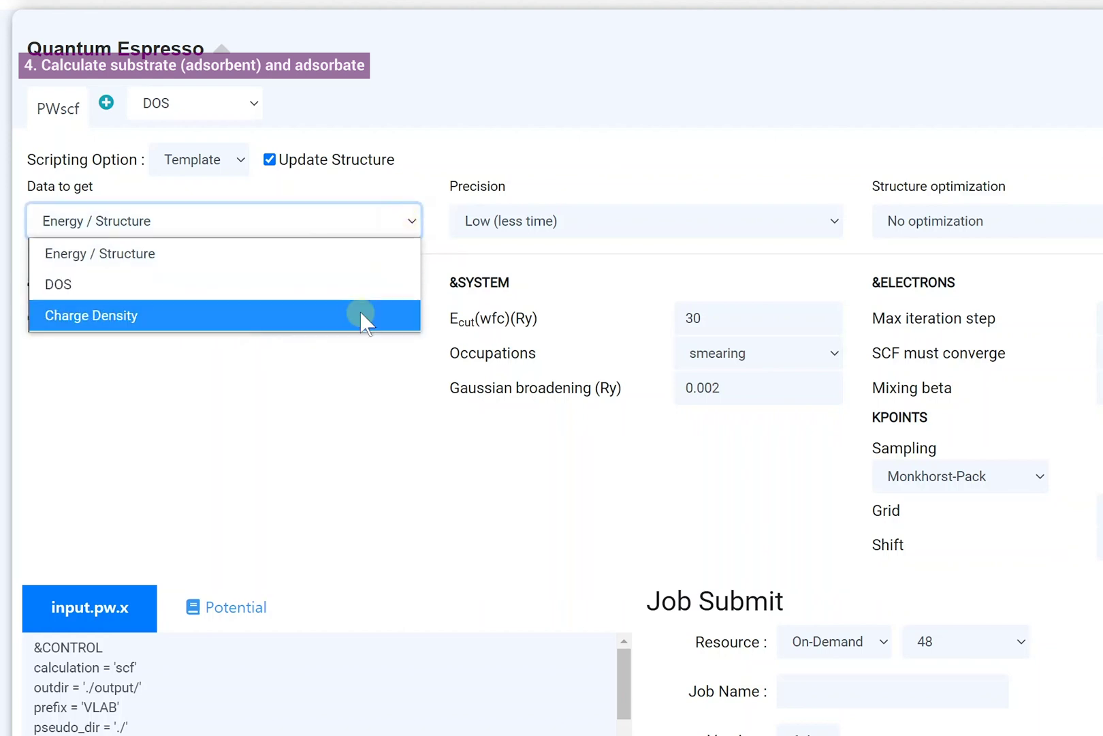
{"action": "left_click", "coordinate": [361, 315]}
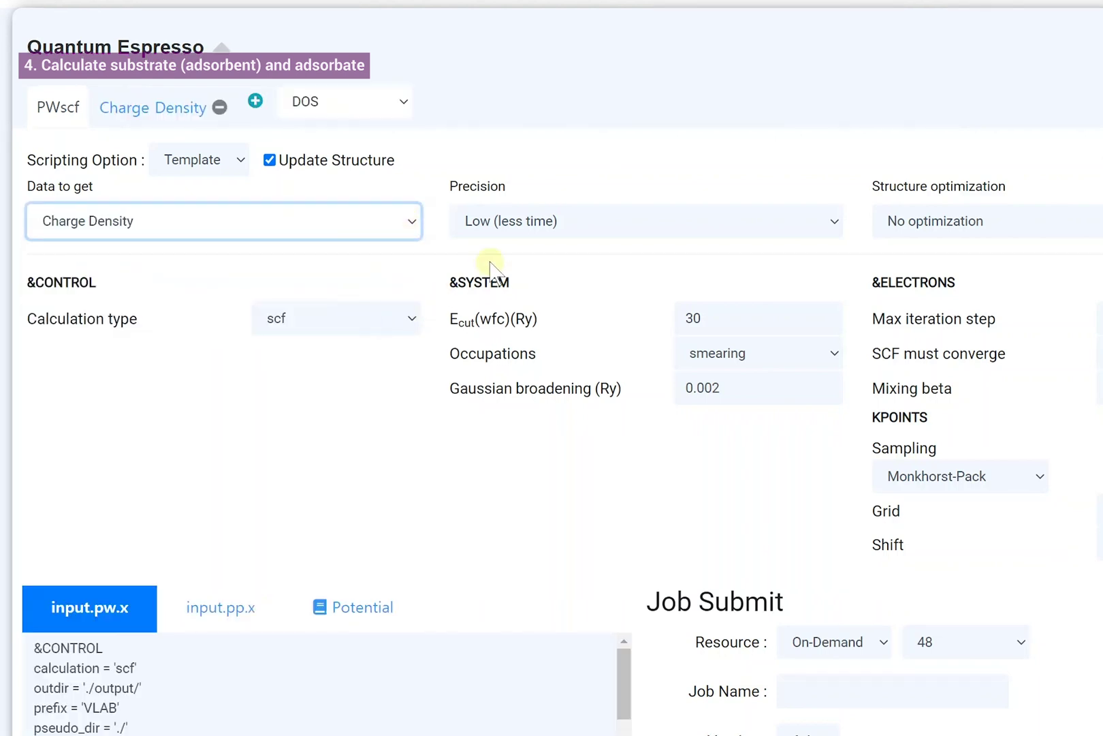
{"action": "left_click", "coordinate": [531, 225]}
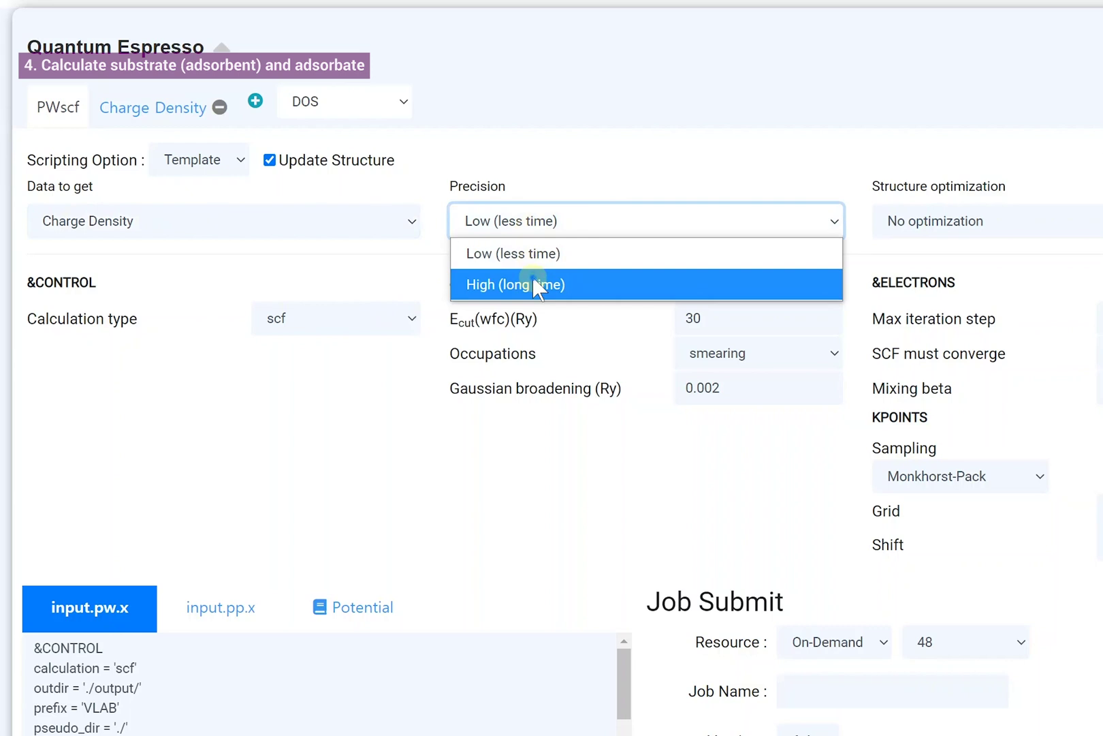
{"action": "left_click", "coordinate": [536, 283]}
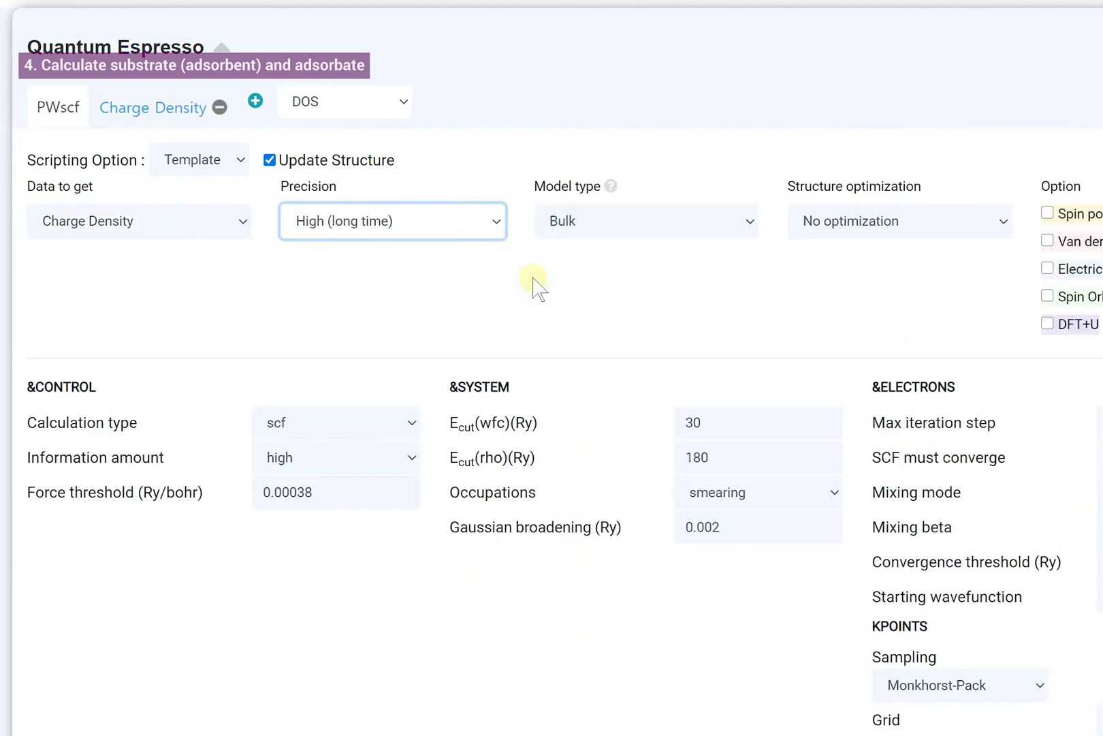
{"action": "left_click", "coordinate": [645, 225]}
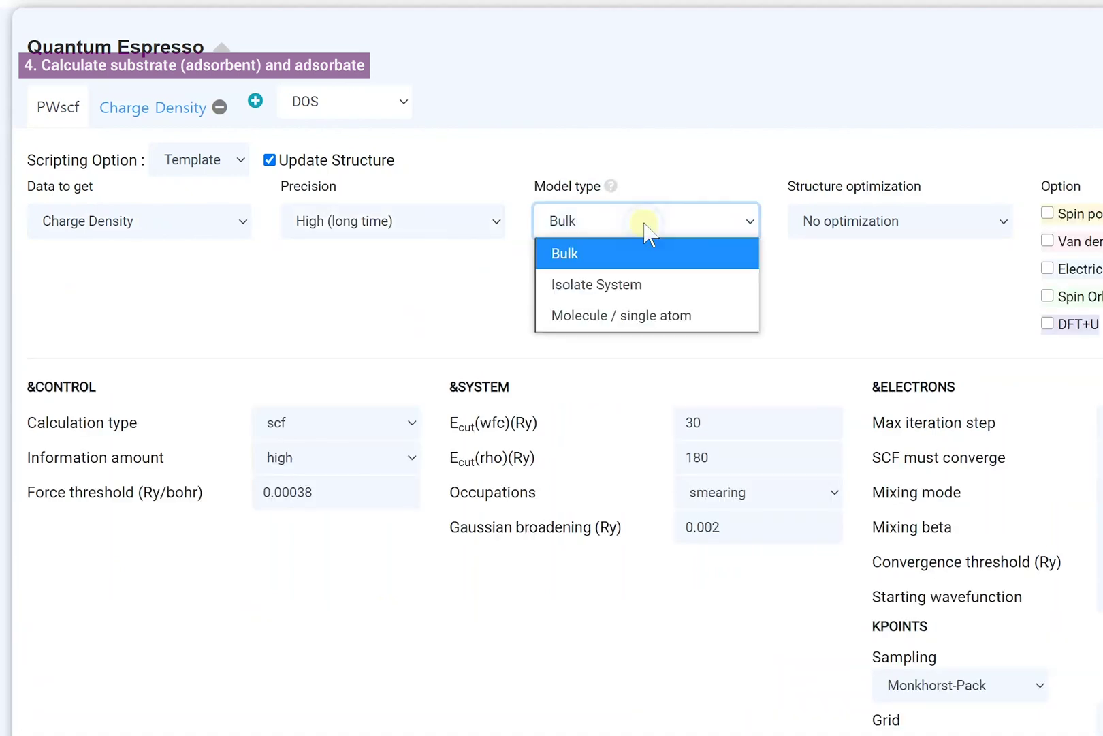
{"action": "left_click", "coordinate": [668, 319]}
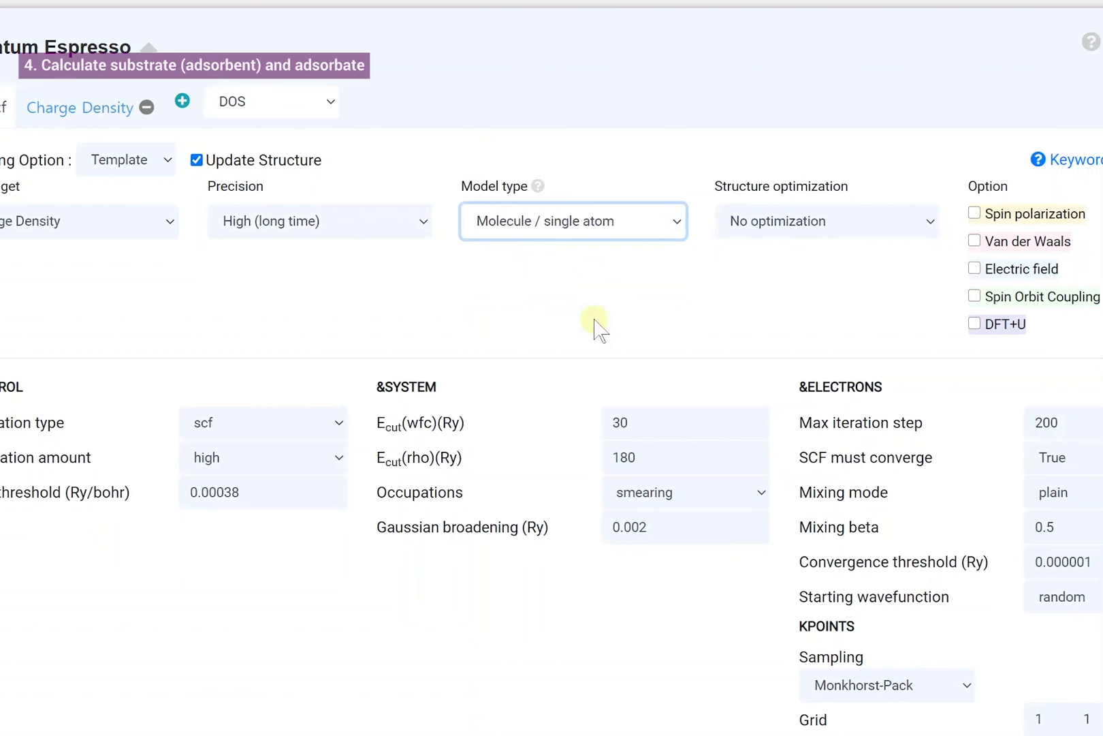
{"action": "left_click", "coordinate": [762, 218]}
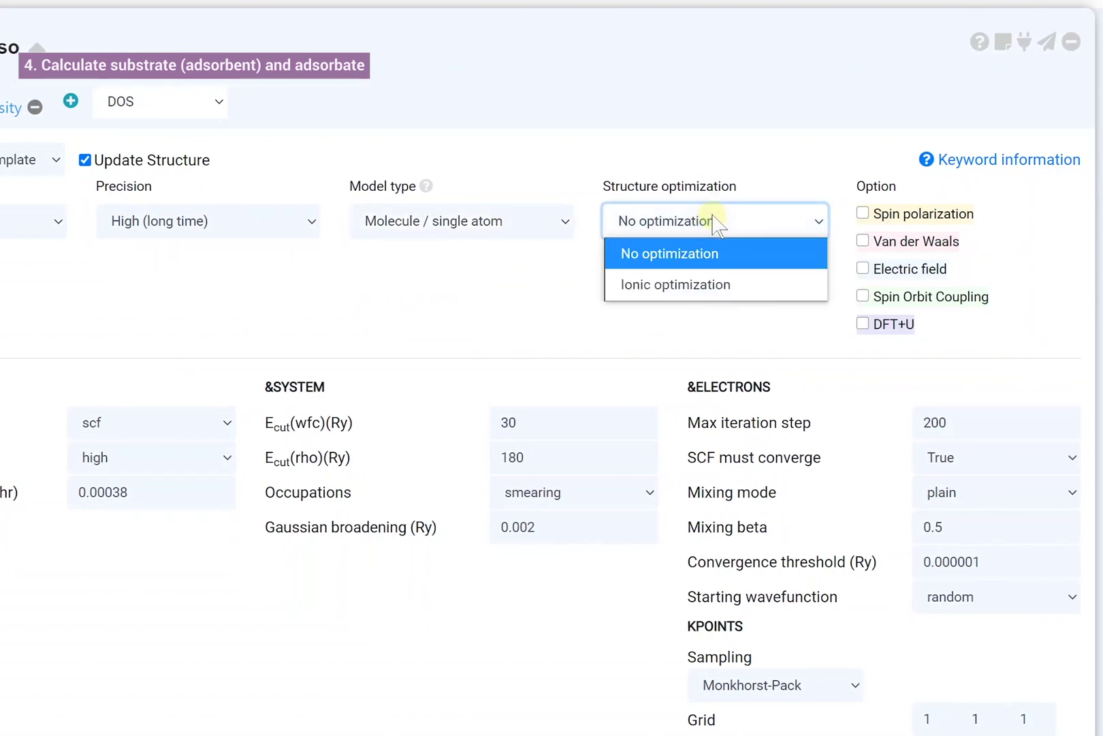
{"action": "left_click", "coordinate": [739, 254]}
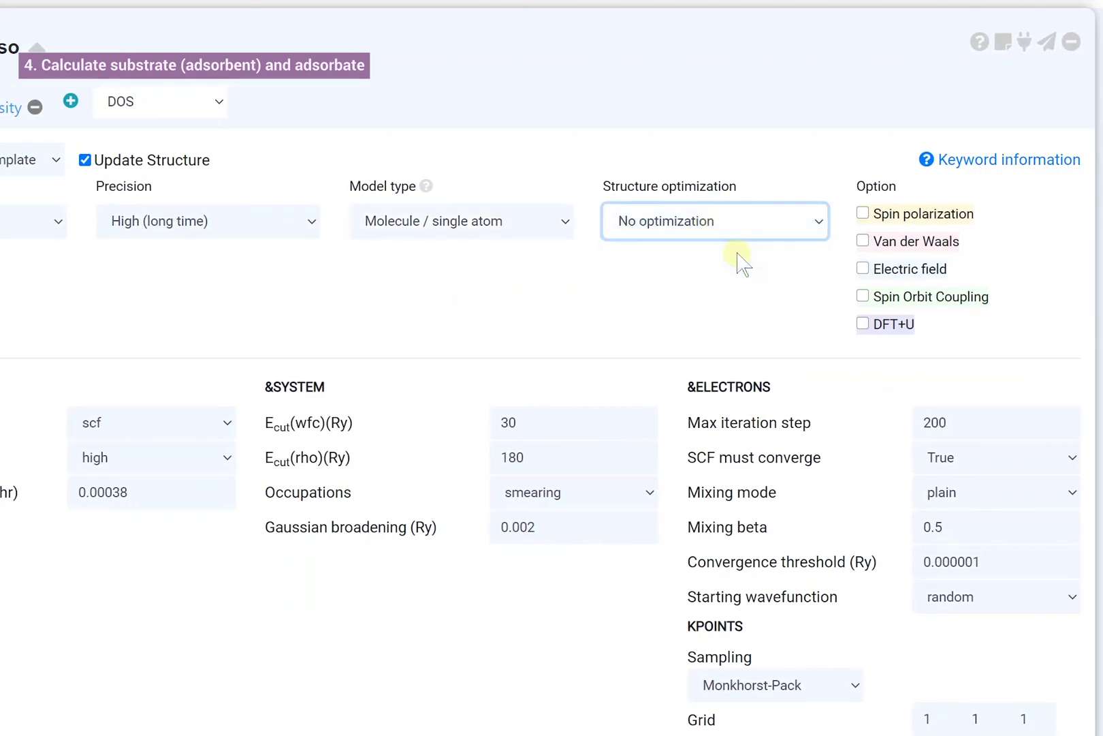
{"action": "left_click", "coordinate": [924, 217]}
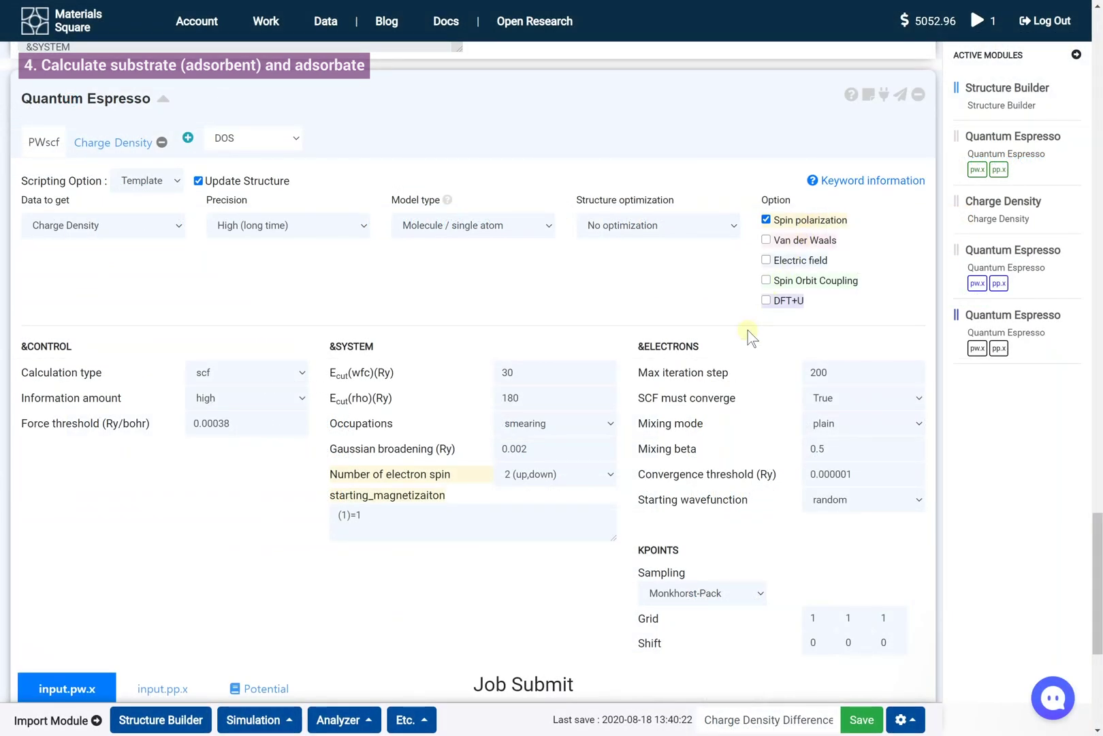
{"action": "scroll", "coordinate": [751, 337], "scroll_direction": "down", "scroll_amount": 2}
{"action": "scroll", "coordinate": [747, 330], "scroll_direction": "down", "scroll_amount": 1}
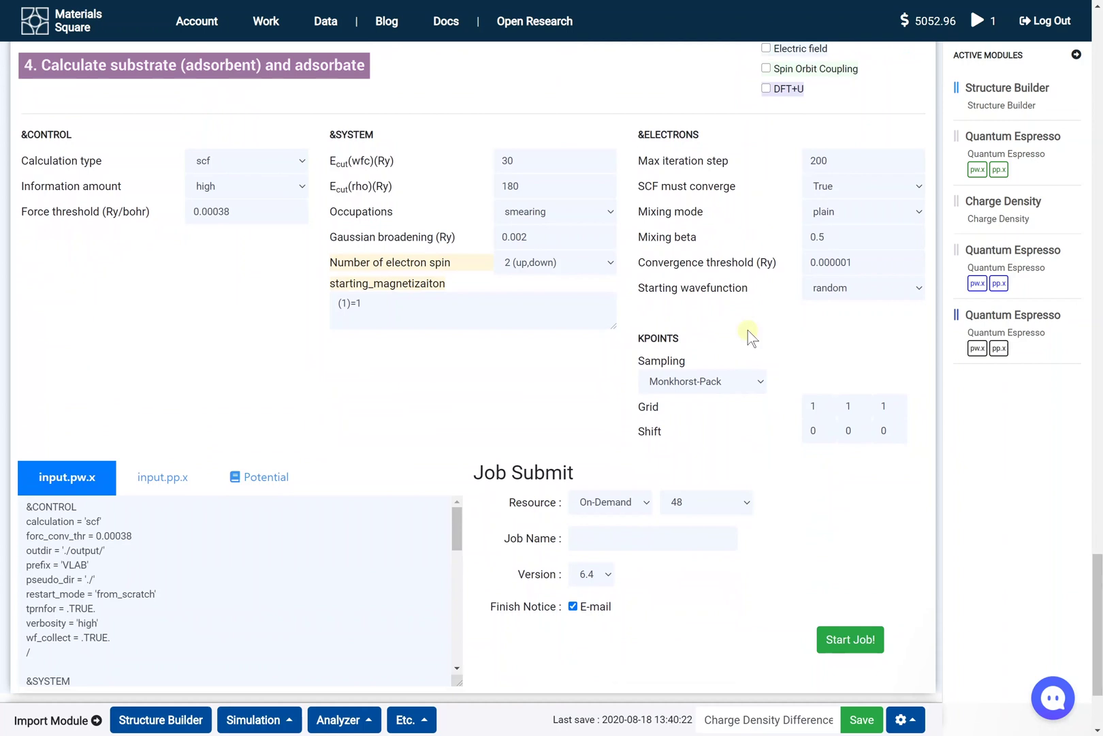
{"action": "scroll", "coordinate": [751, 337], "scroll_direction": "down", "scroll_amount": 1}
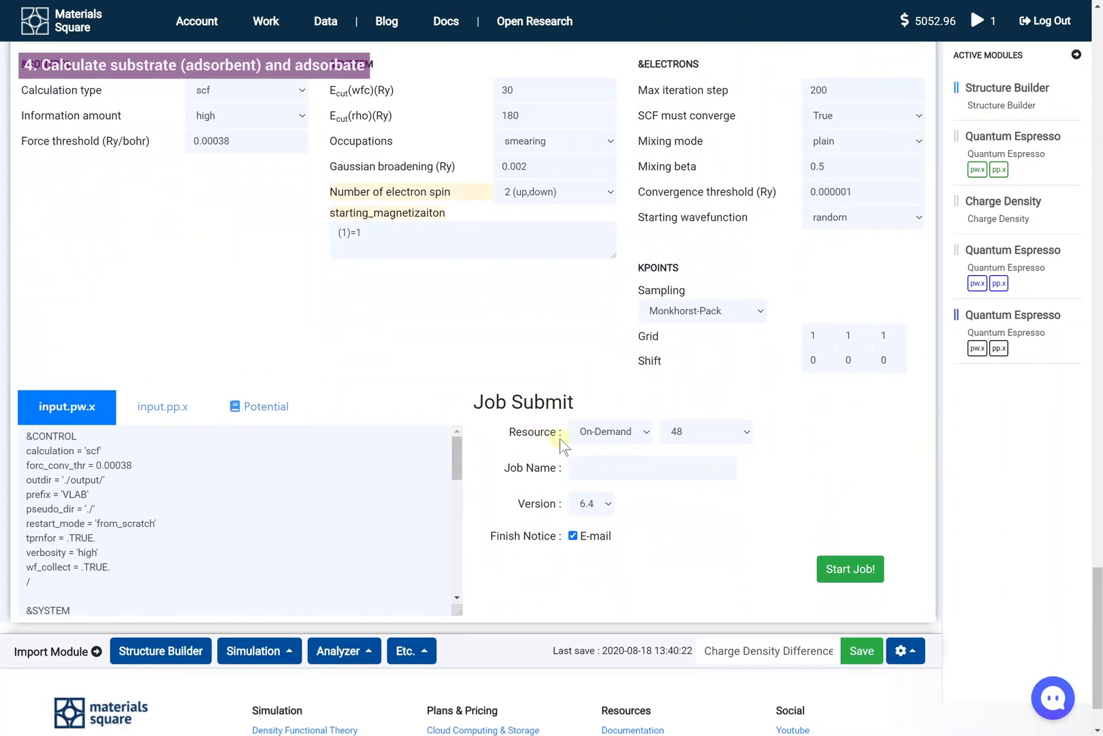
Step: Submit the 'Co-atom' job on 8 cores and check the running jobs list
{"action": "left_click", "coordinate": [682, 439]}
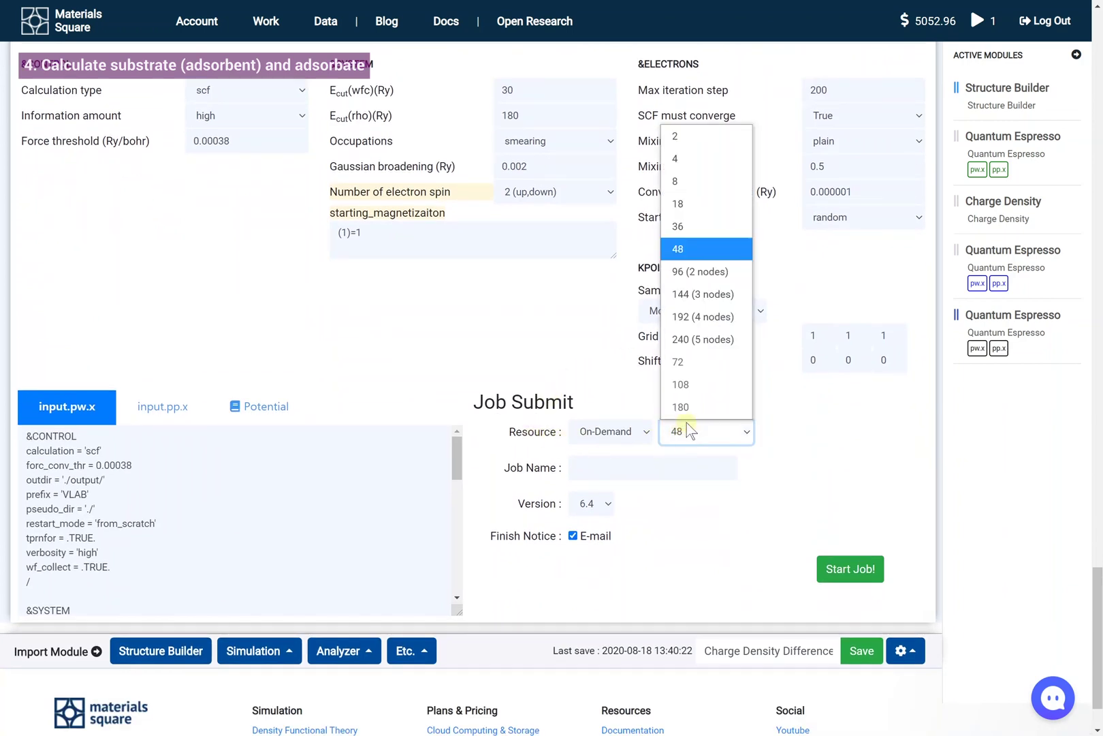
{"action": "left_click", "coordinate": [706, 182]}
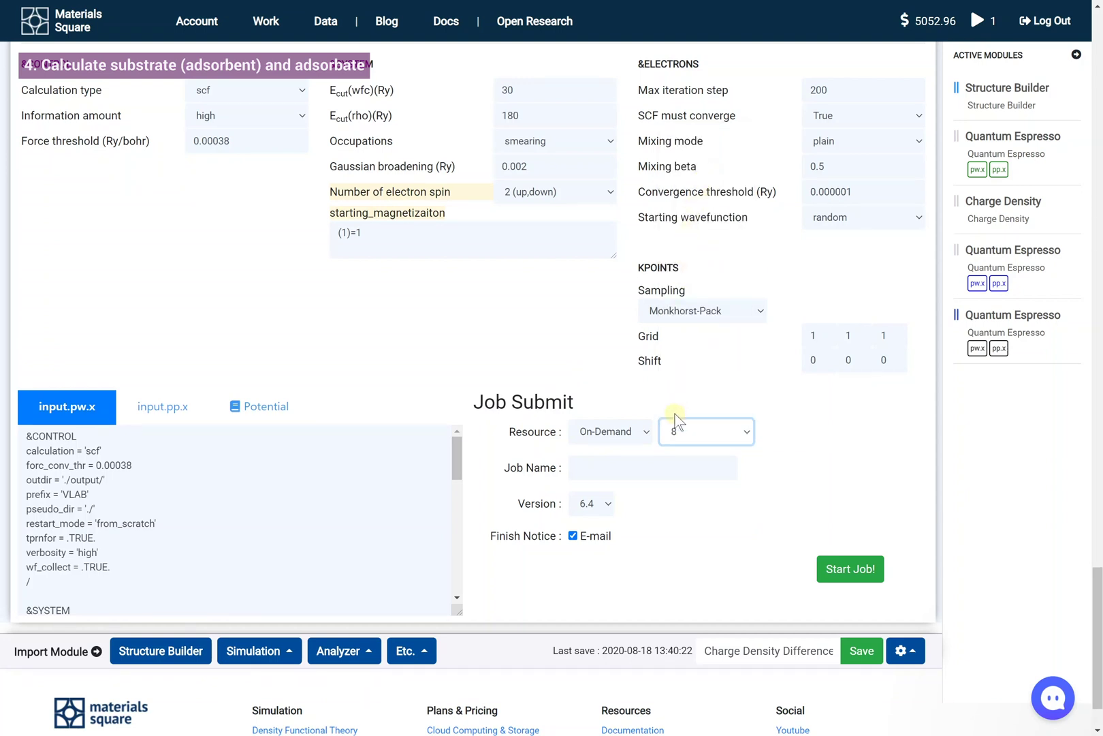
{"action": "left_click", "coordinate": [667, 463]}
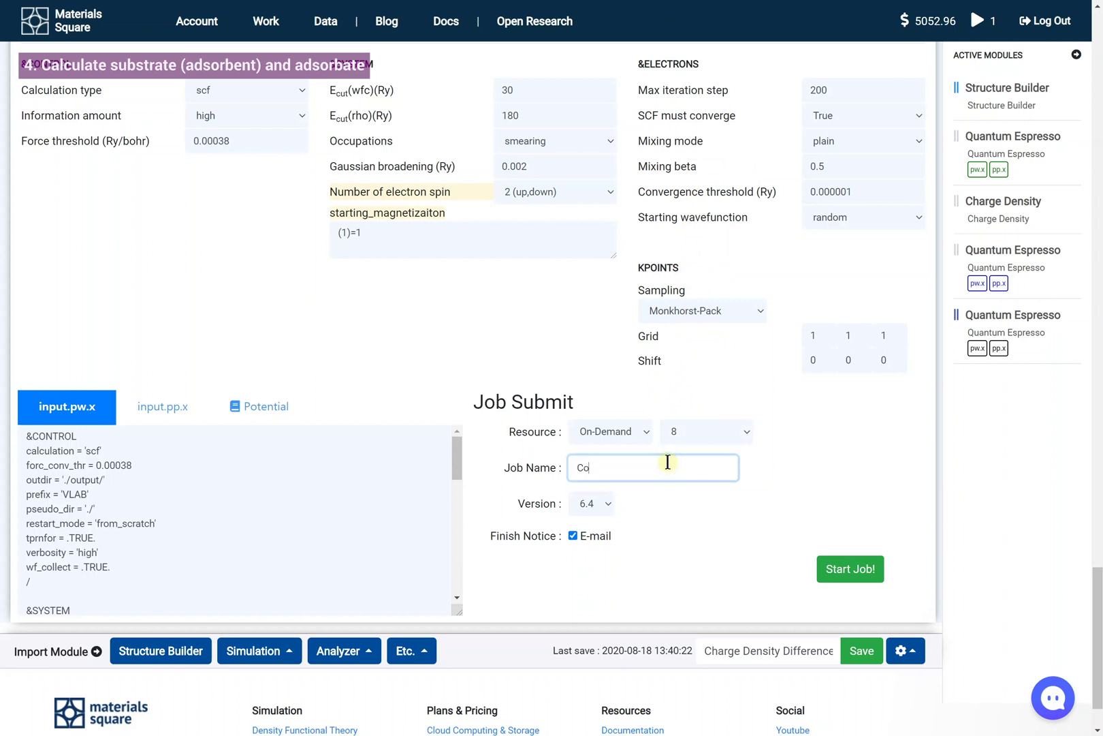
{"action": "left_click", "coordinate": [848, 573]}
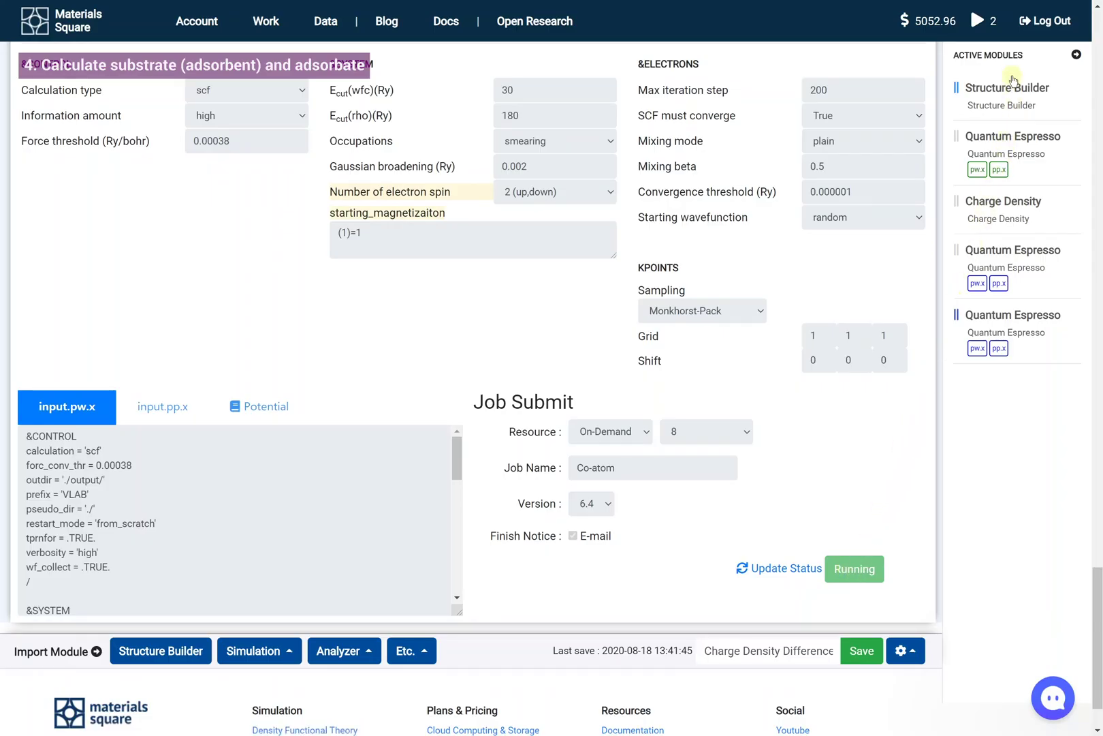
{"action": "left_click", "coordinate": [979, 23]}
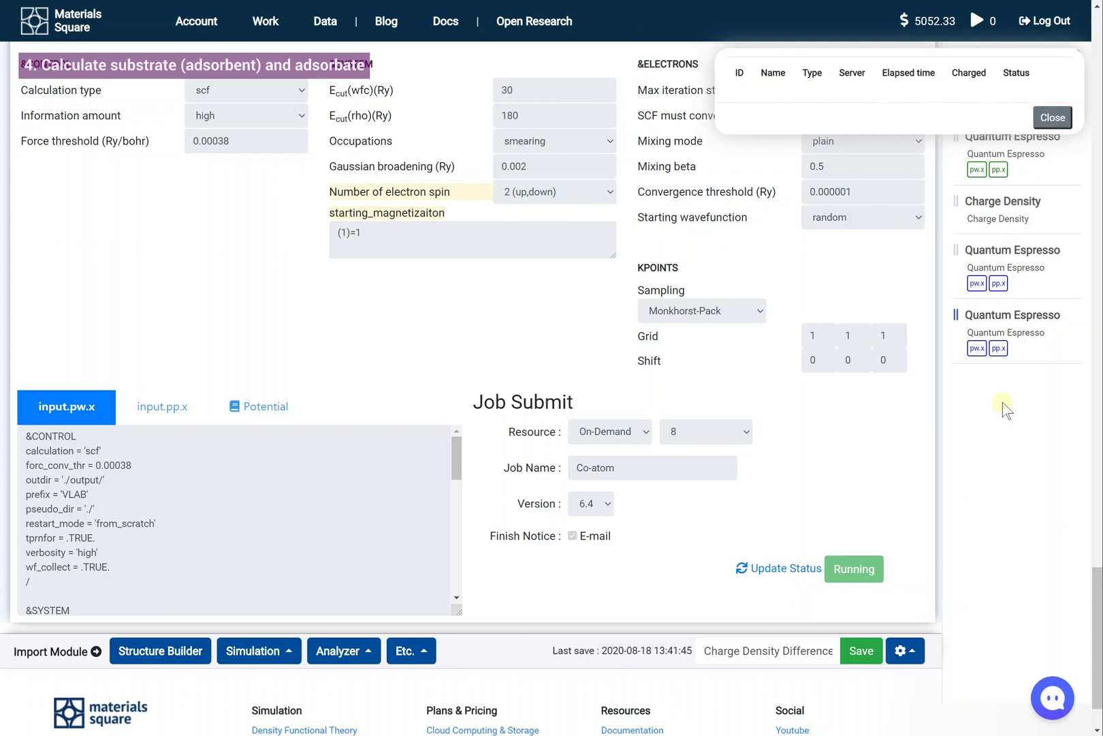
{"action": "left_click", "coordinate": [1056, 119]}
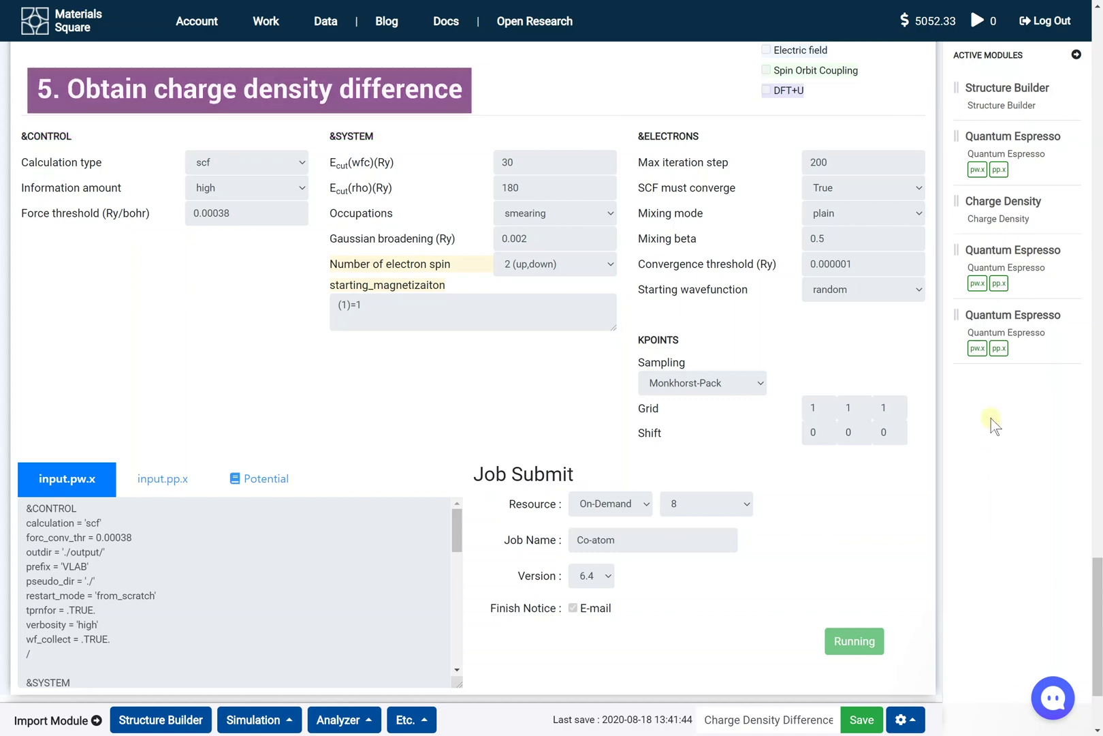
Step: Connect the graphene and Co-atom calculations to the Charge Density module as ρ2 and ρ3
{"action": "left_click", "coordinate": [992, 217]}
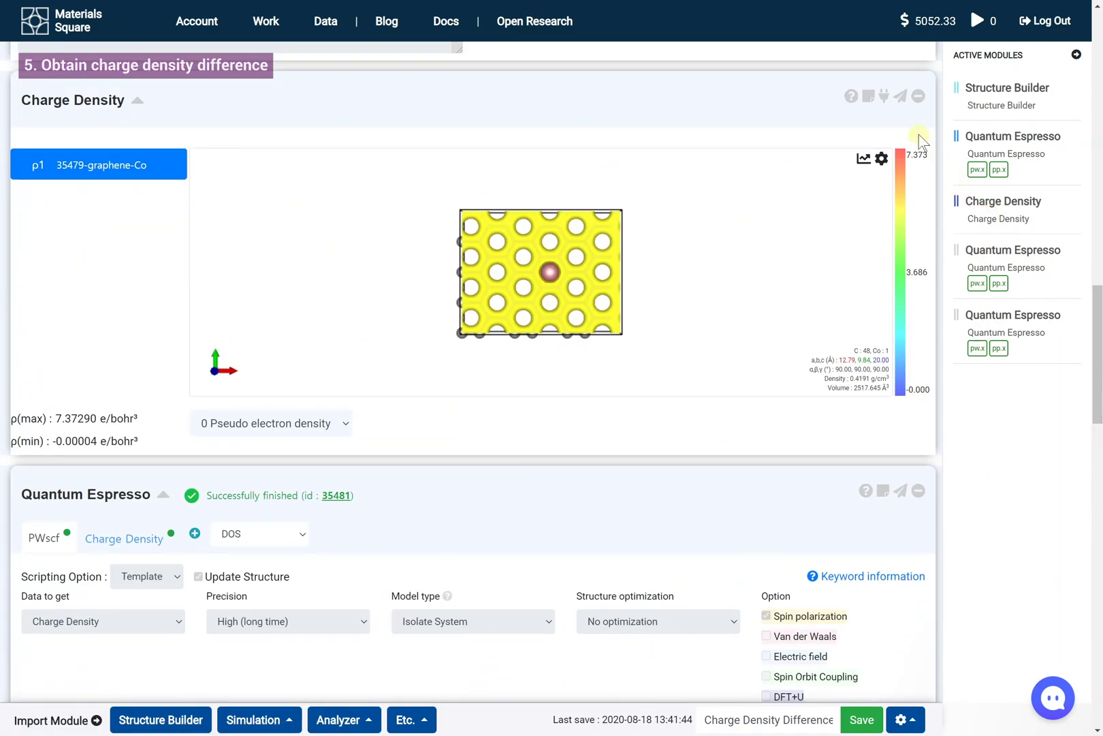
{"action": "left_click", "coordinate": [884, 99]}
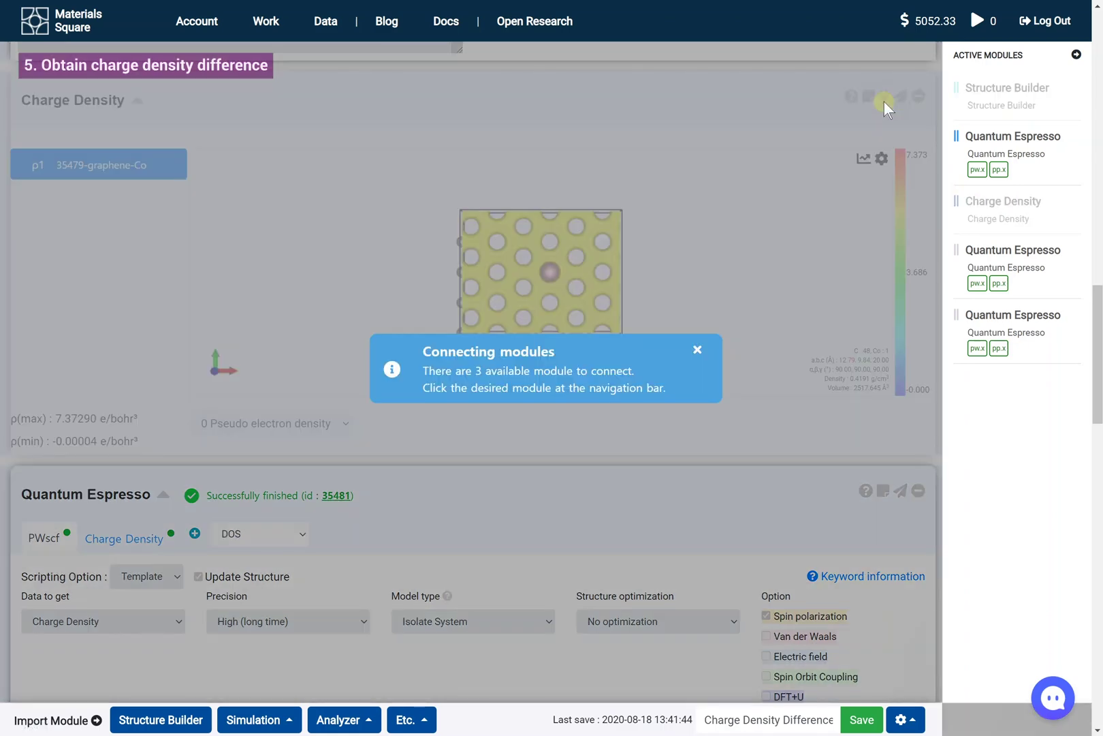
{"action": "left_click", "coordinate": [1010, 263]}
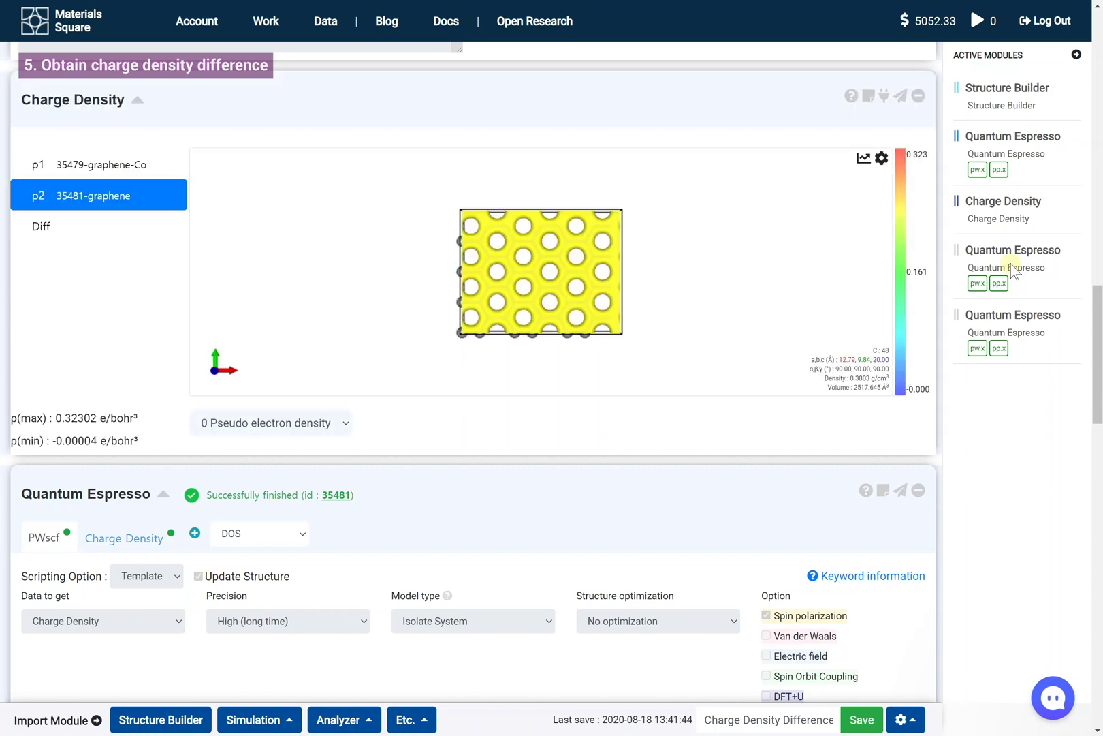
{"action": "left_click", "coordinate": [884, 96]}
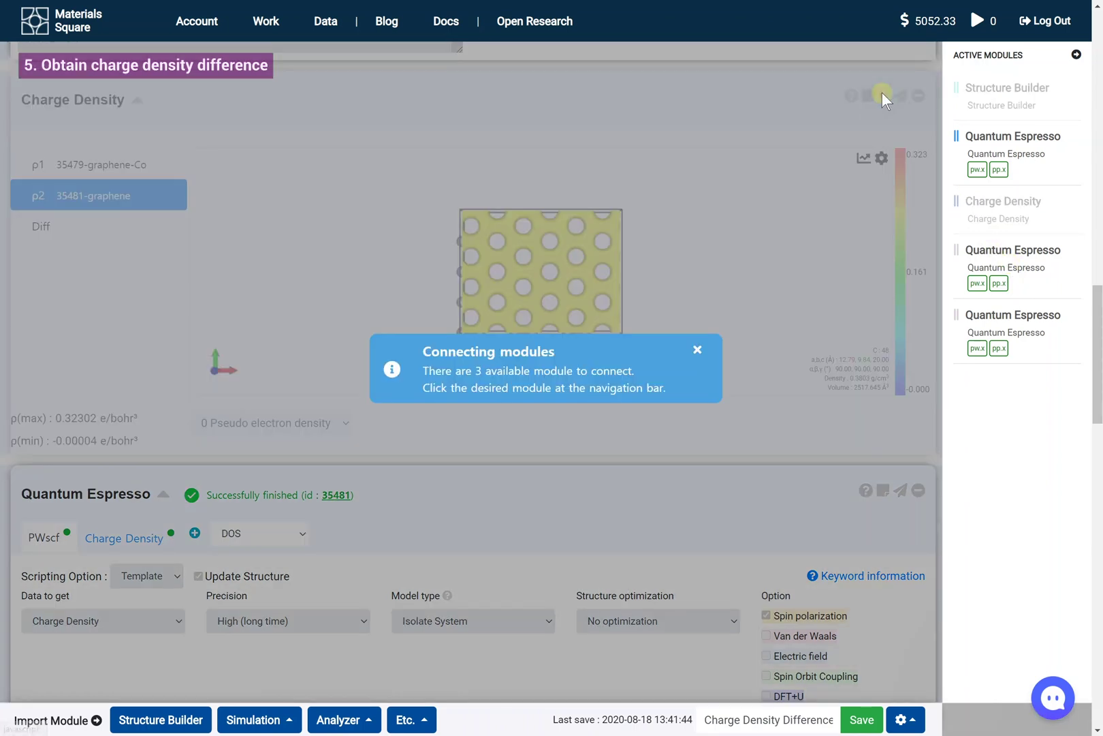
{"action": "left_click", "coordinate": [999, 348]}
{"action": "left_click", "coordinate": [997, 348]}
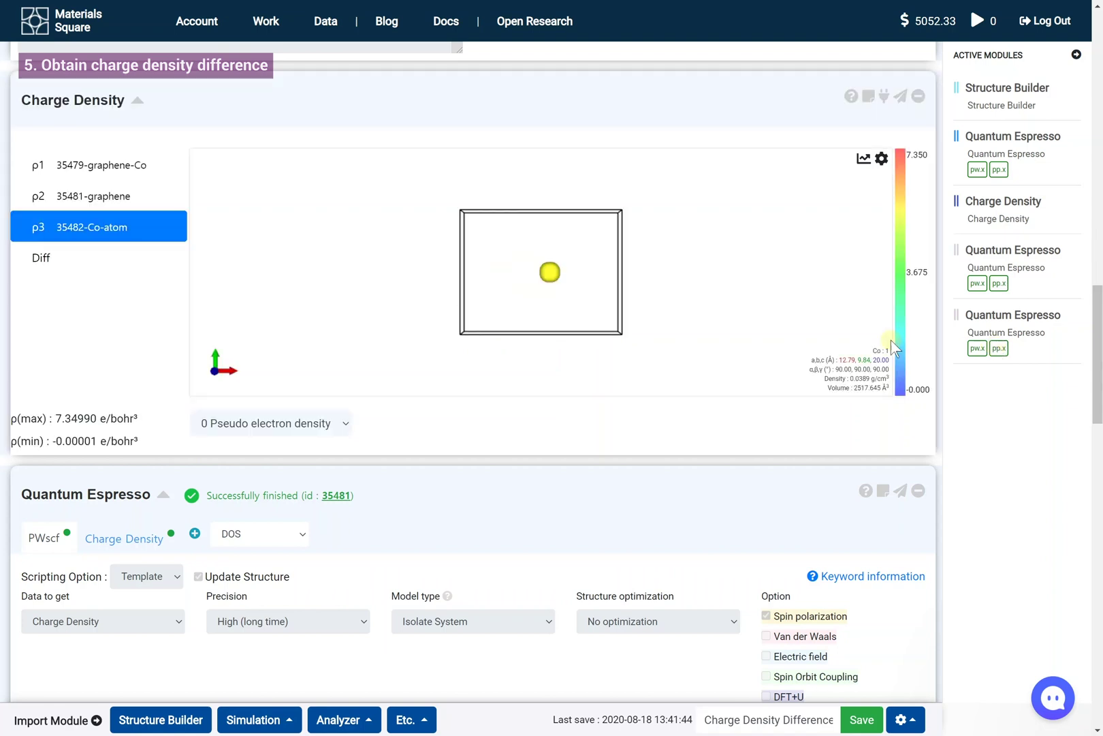
Step: Plot the ρ1 − ρ2 − ρ3 difference density and rotate it to a lowered side view
{"action": "left_click", "coordinate": [150, 263]}
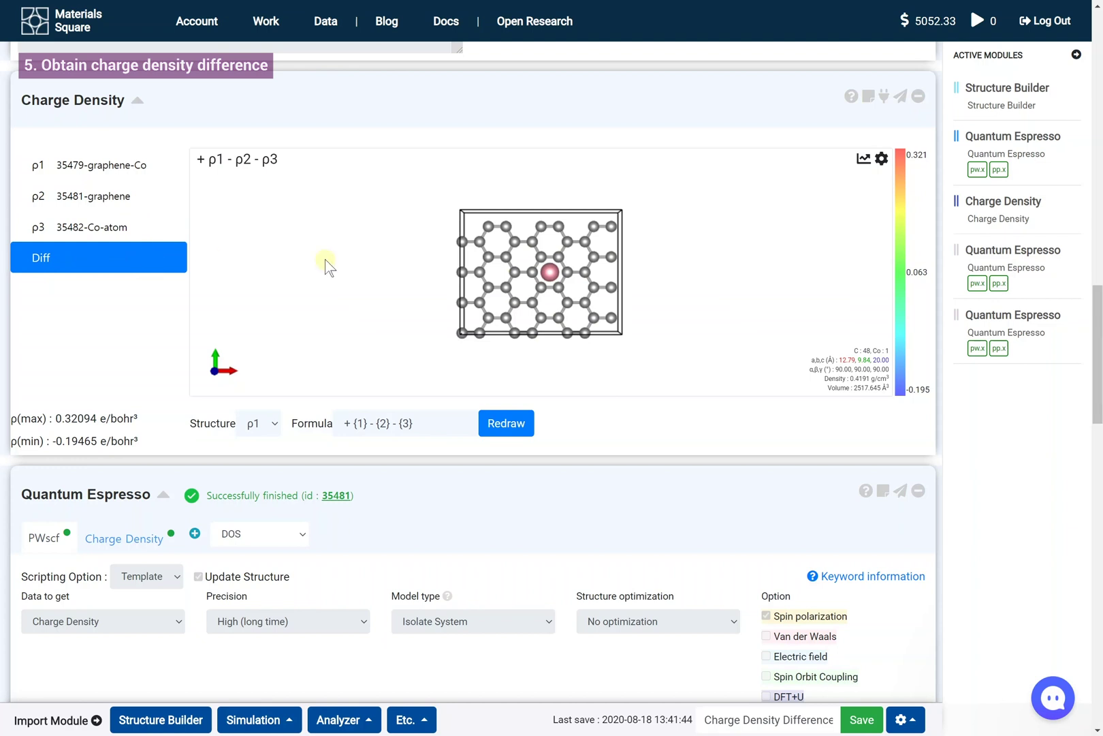
{"action": "mouse_move", "coordinate": [542, 286]}
{"action": "left_mouse_down"}
{"action": "mouse_move", "coordinate": [551, 293]}
{"action": "mouse_move", "coordinate": [552, 274]}
{"action": "mouse_move", "coordinate": [551, 285]}
{"action": "left_mouse_up"}
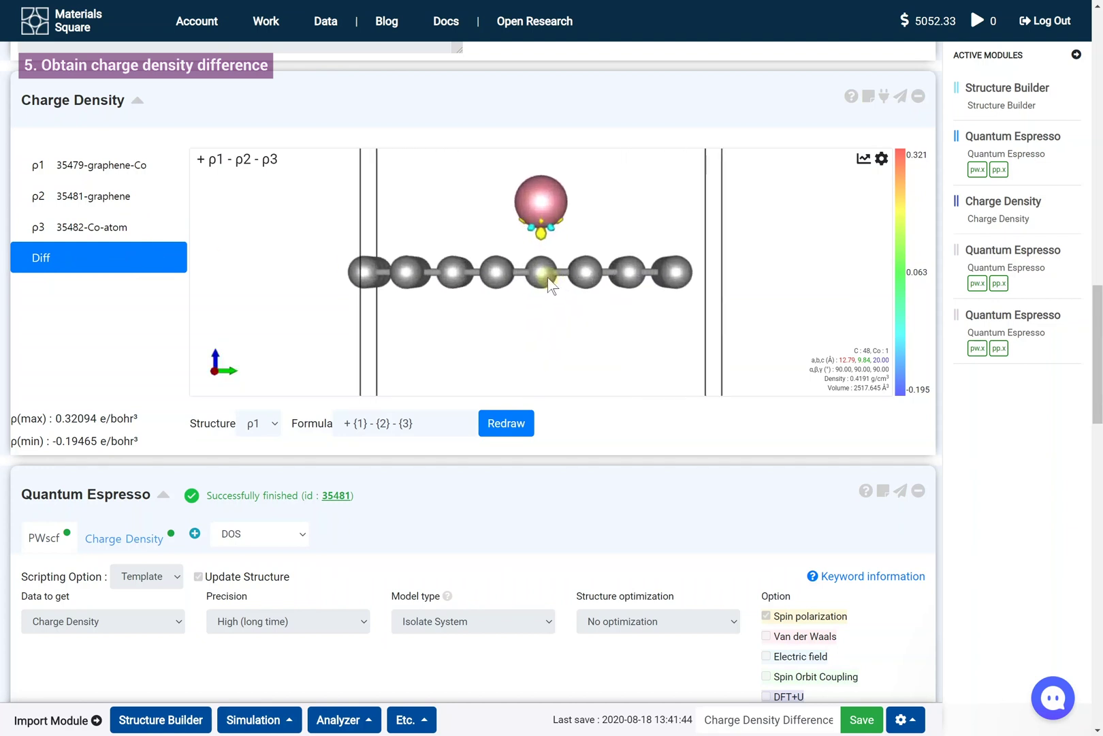
{"action": "right_click_drag", "start_coordinate": [551, 286], "coordinate": [553, 328]}
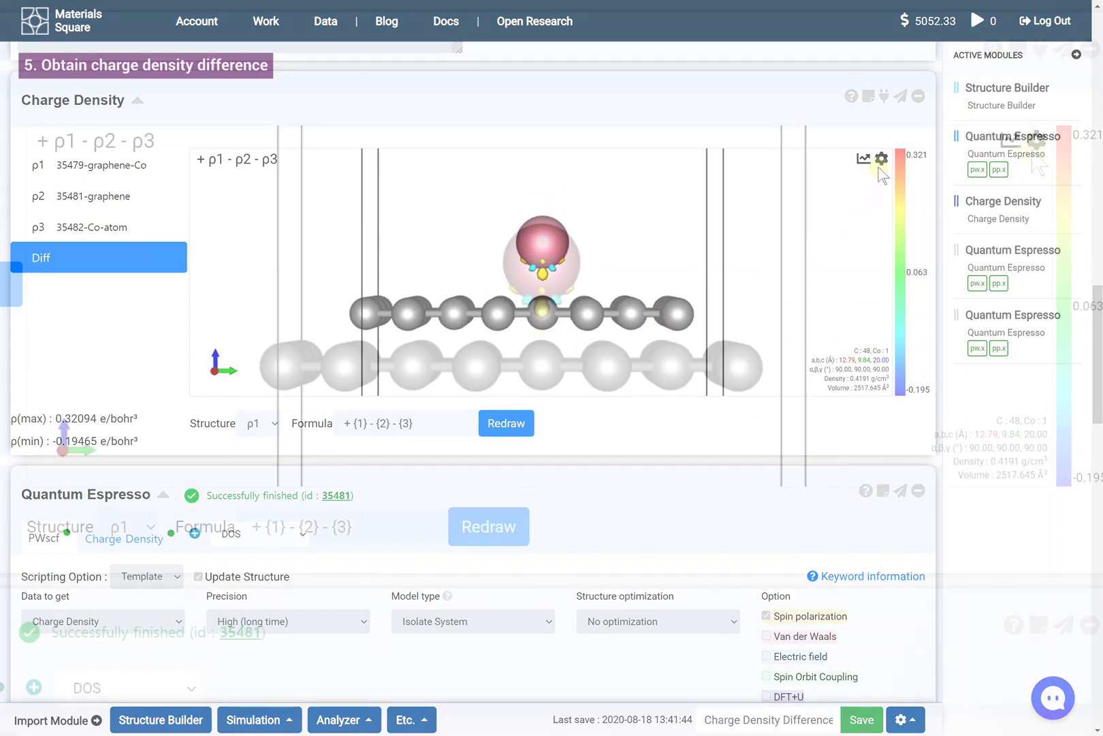
Step: Redraw the difference density at isovalue 0.01 e/bohr³ with a 0 to 0.5 colour scale
{"action": "left_click", "coordinate": [882, 158]}
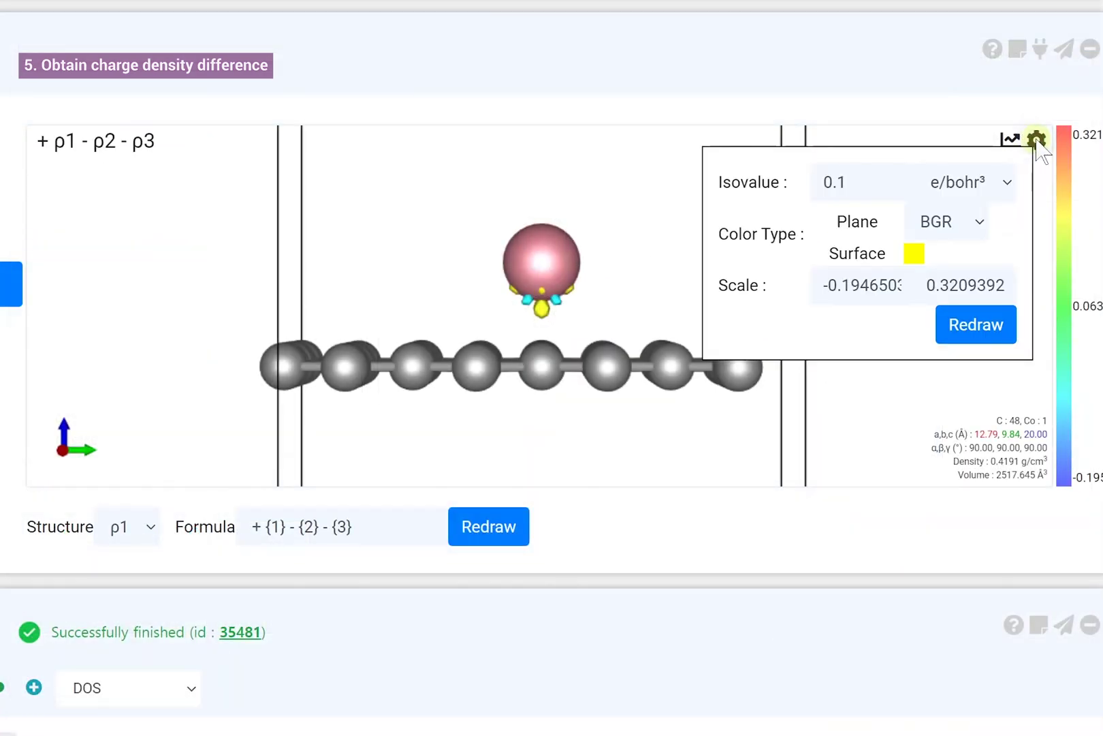
{"action": "left_click", "coordinate": [836, 191]}
{"action": "type", "text": "0"}
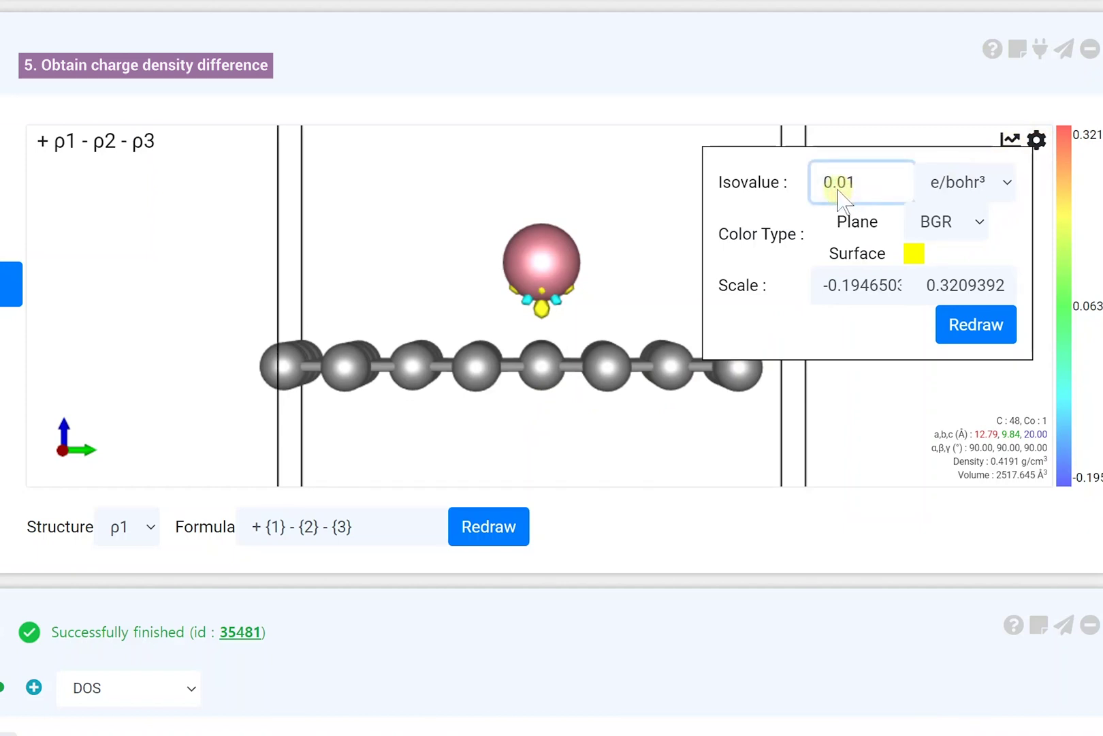
{"action": "left_click", "coordinate": [968, 329]}
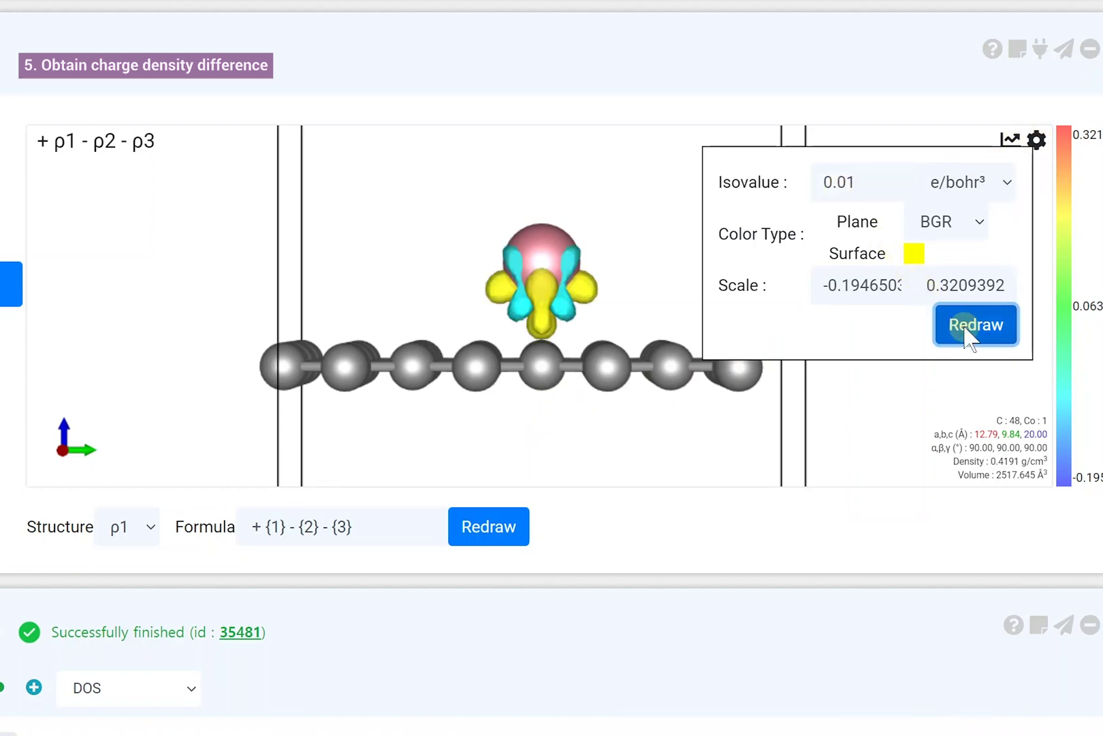
{"action": "left_click", "coordinate": [825, 300]}
{"action": "key", "text": "ctrl+a"}
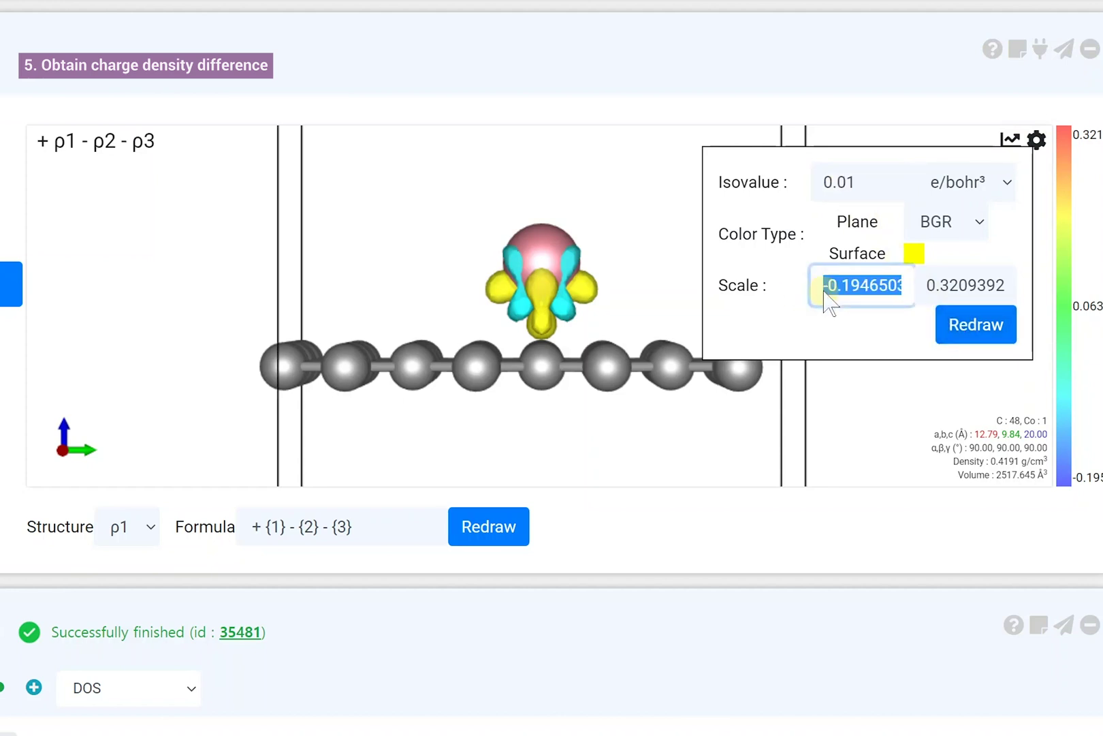
{"action": "type", "text": "0"}
{"action": "key", "text": "Tab"}
{"action": "type", "text": "0.5"}
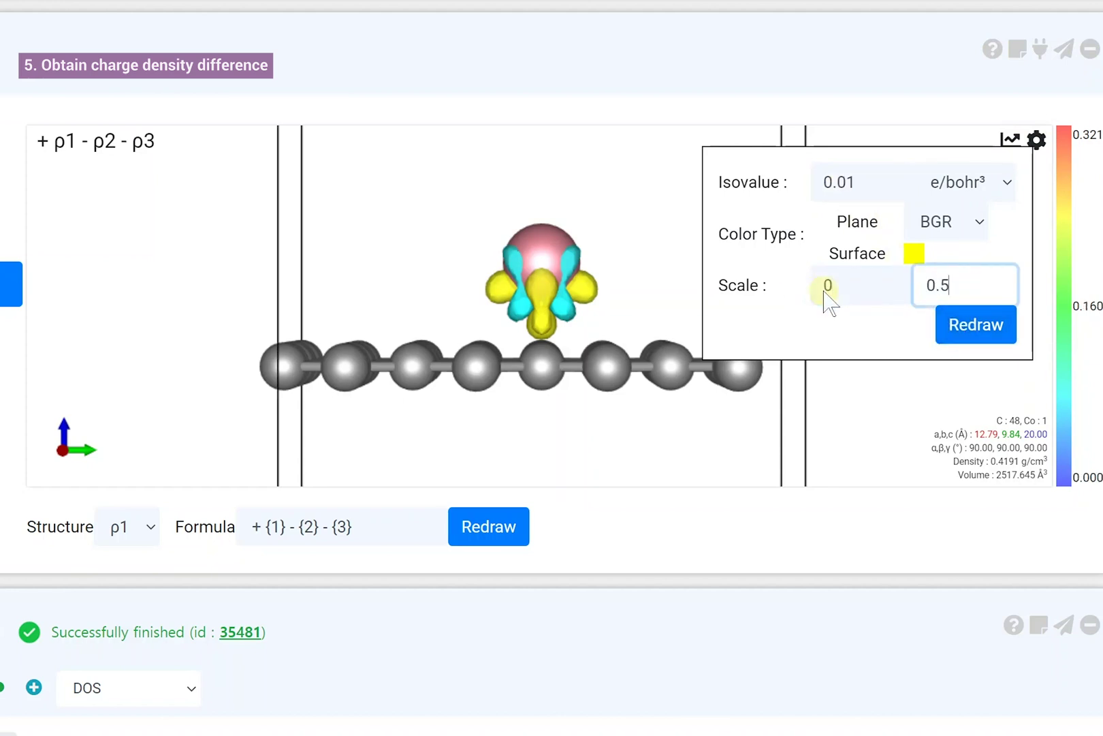
{"action": "left_click", "coordinate": [966, 345]}
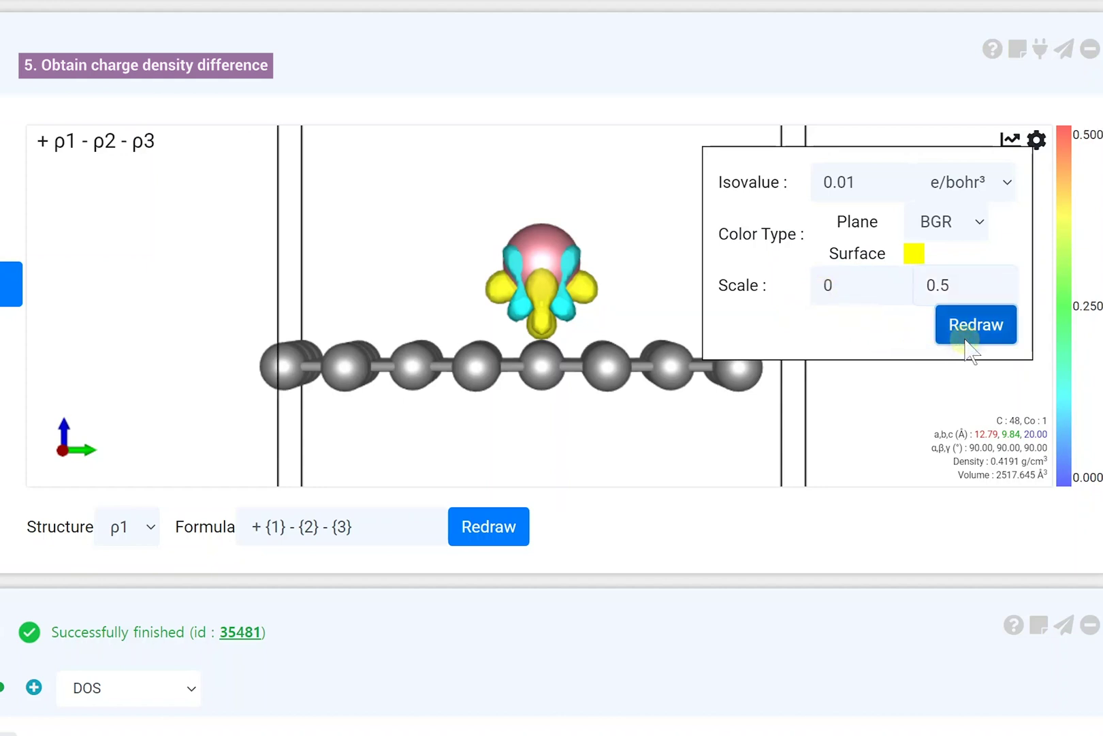
{"action": "left_click", "coordinate": [1039, 141]}
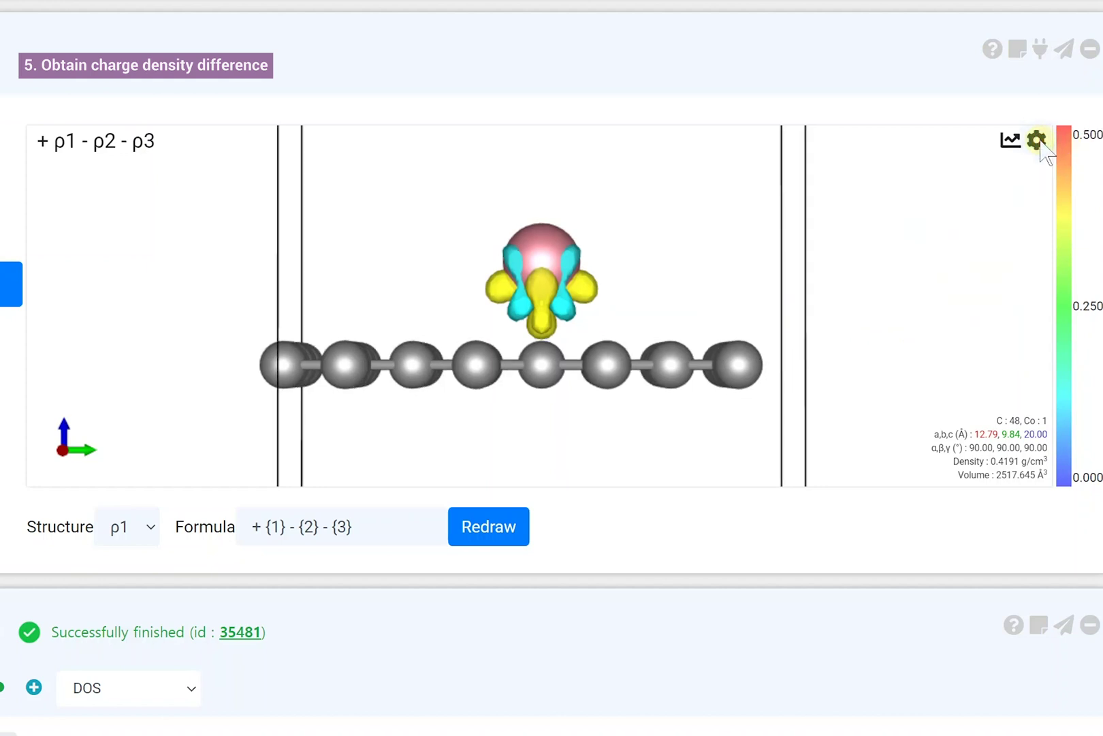